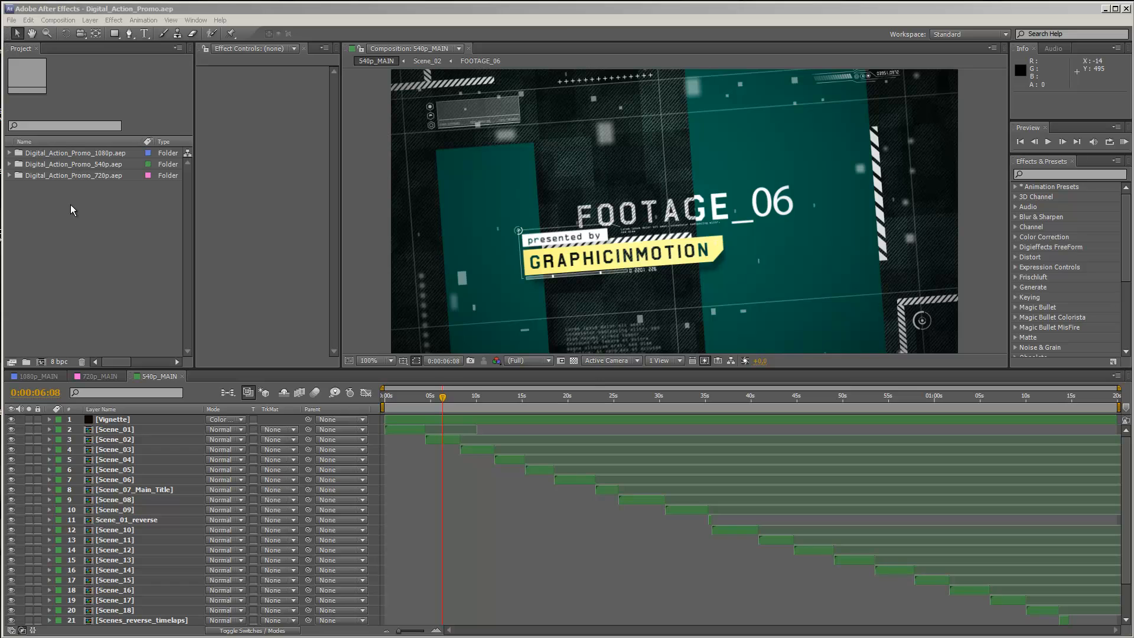
# - Give the project list more width and look through the 720p_MAIN, 1080p_MAIN and 540p_MAIN compositions
pyautogui.moveTo(195, 208); pyautogui.dragTo(211, 208)
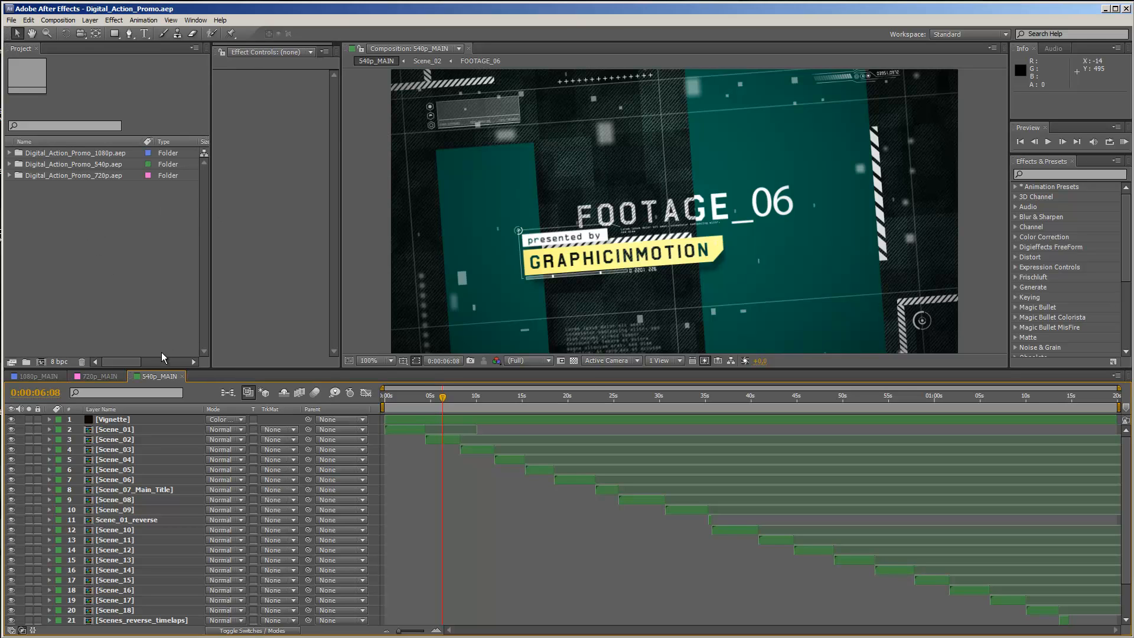
pyautogui.click(95, 376)
pyautogui.click(18, 377)
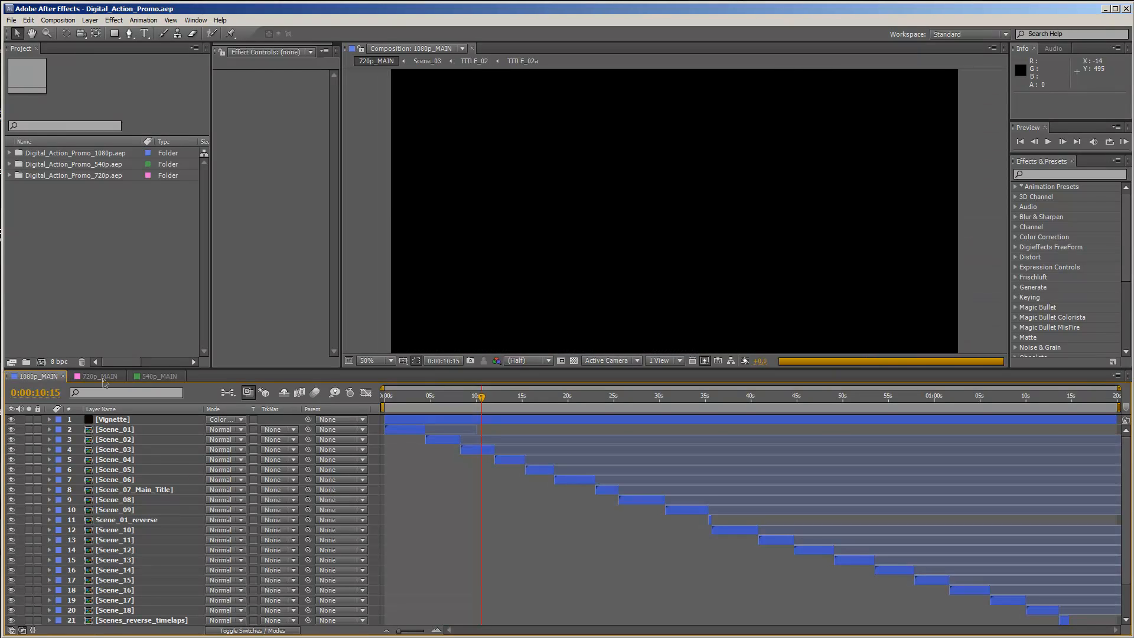
pyautogui.click(98, 376)
pyautogui.click(159, 376)
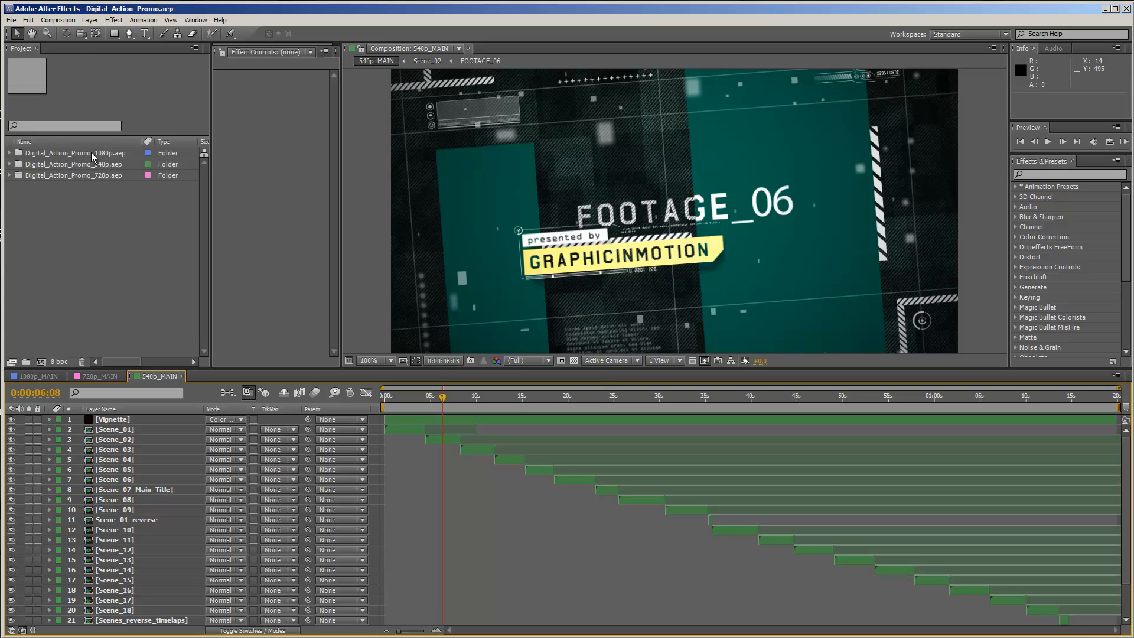
# - Look at the 1080p, 720p and 540p folders of the project one after another
pyautogui.click(118, 156)
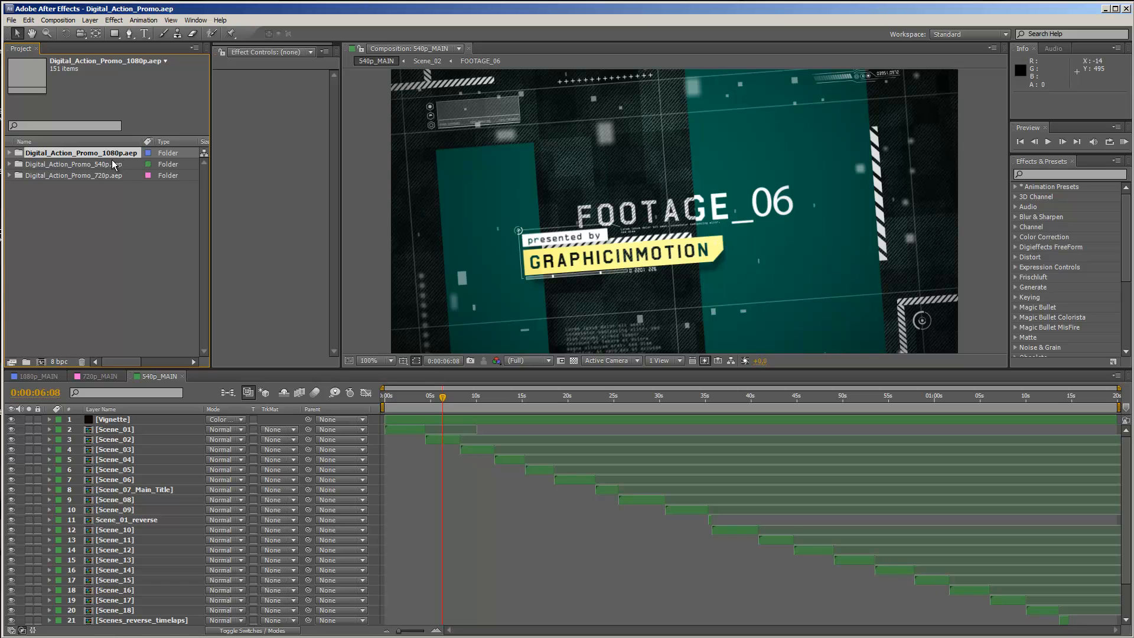
pyautogui.click(79, 175)
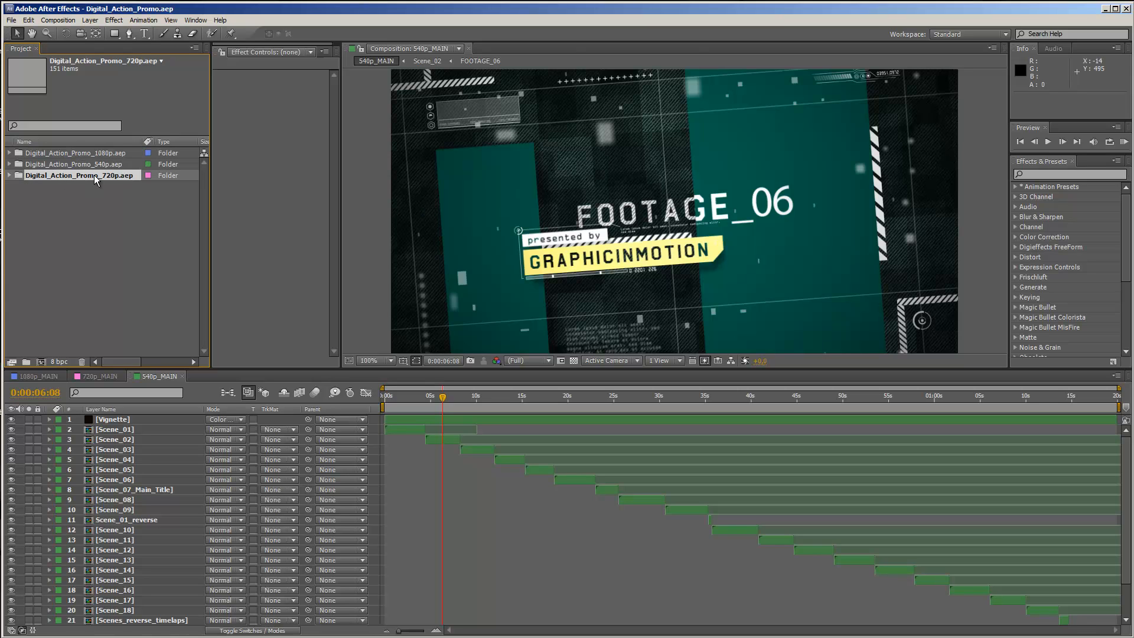
pyautogui.click(52, 167)
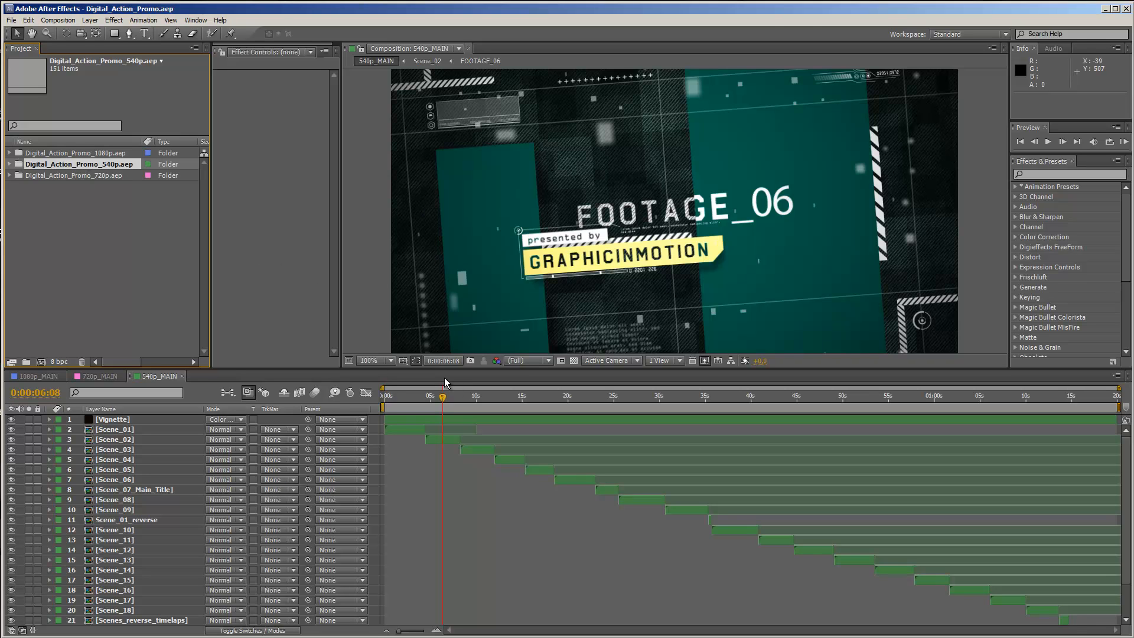
# - Show the 1080p_MAIN composition at 100% magnification and give its preview much more height
pyautogui.moveTo(441, 371); pyautogui.dragTo(454, 455)
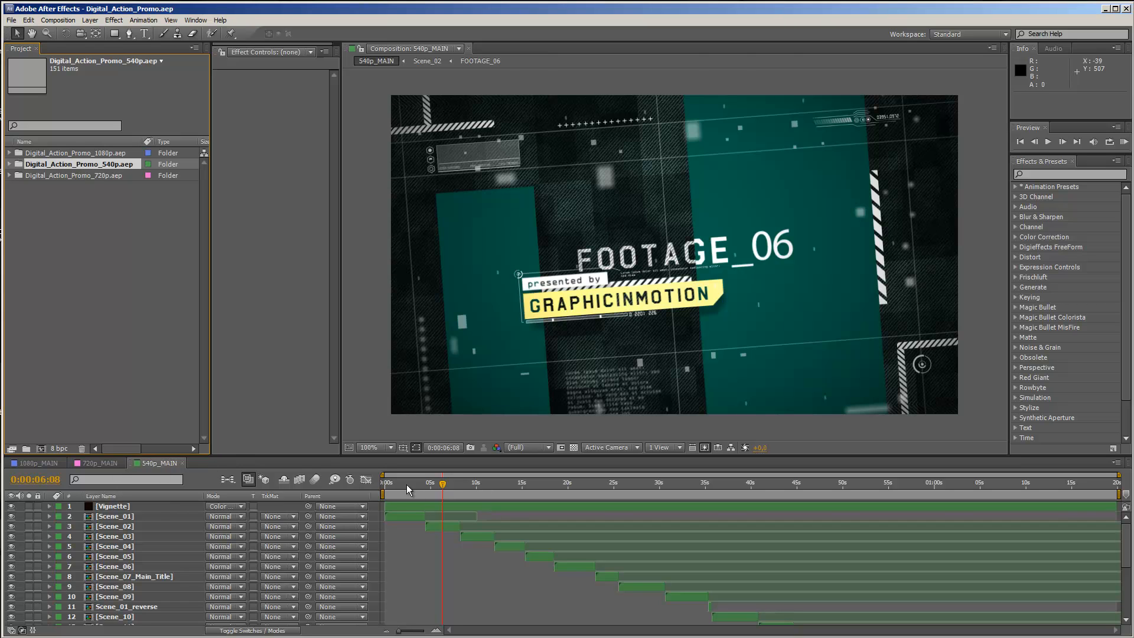
pyautogui.click(33, 463)
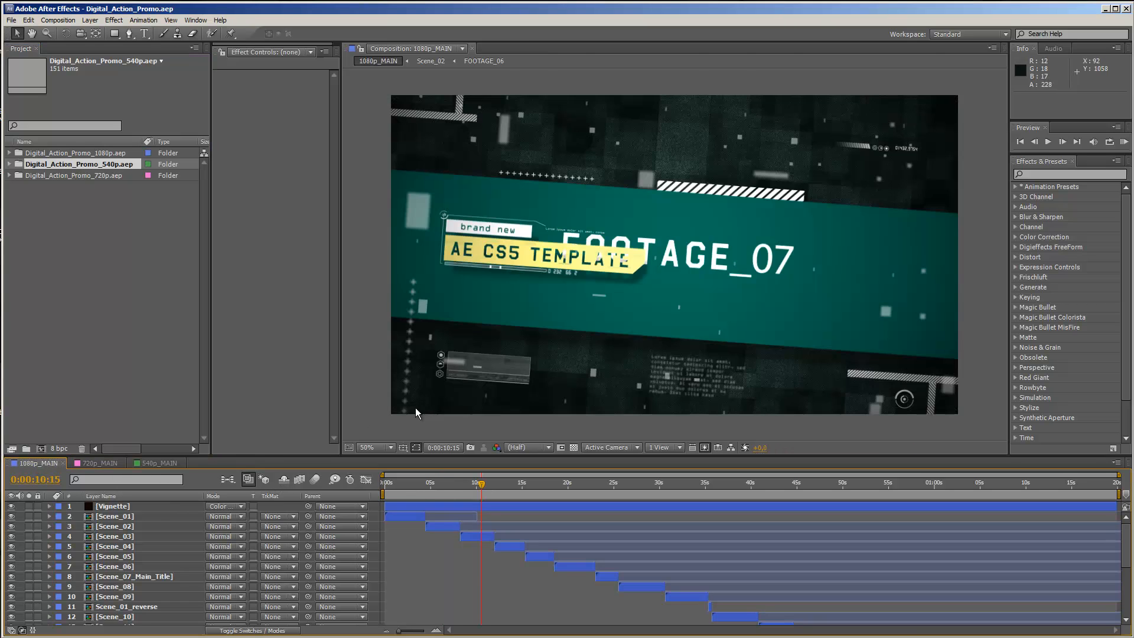
pyautogui.click(366, 448)
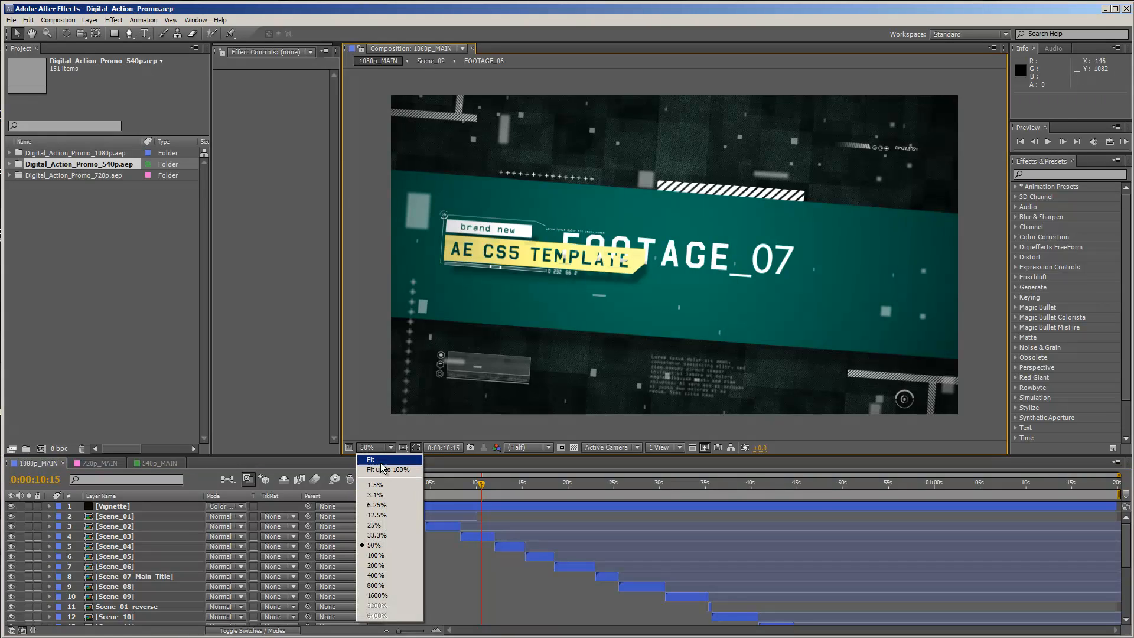
pyautogui.click(383, 556)
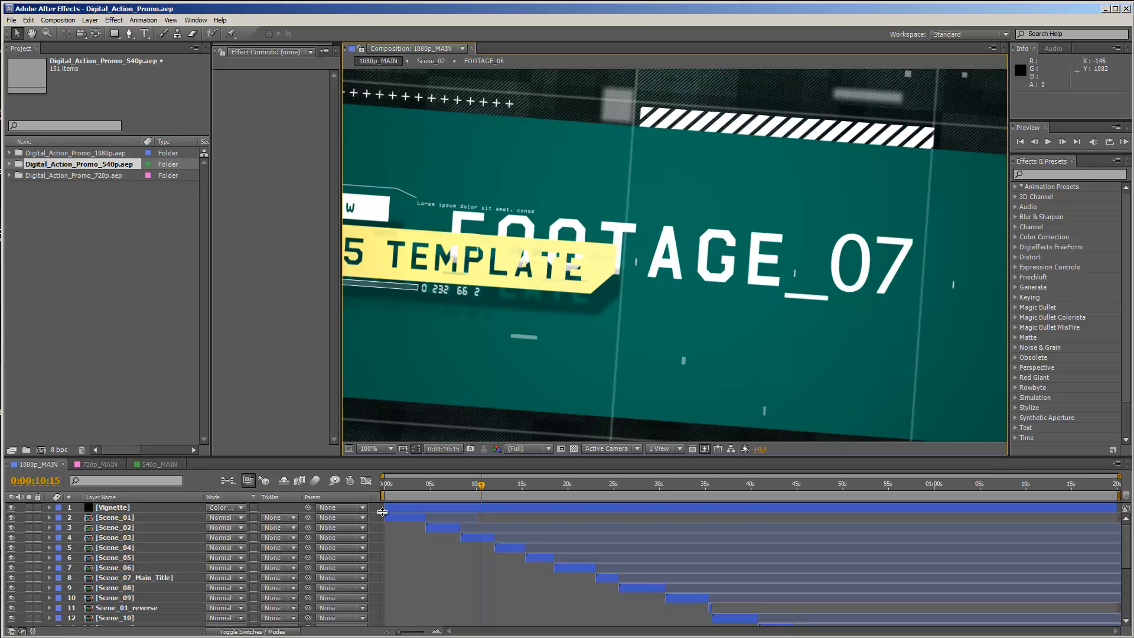
pyautogui.moveTo(375, 455); pyautogui.dragTo(378, 561)
pyautogui.moveTo(341, 444); pyautogui.dragTo(378, 430)
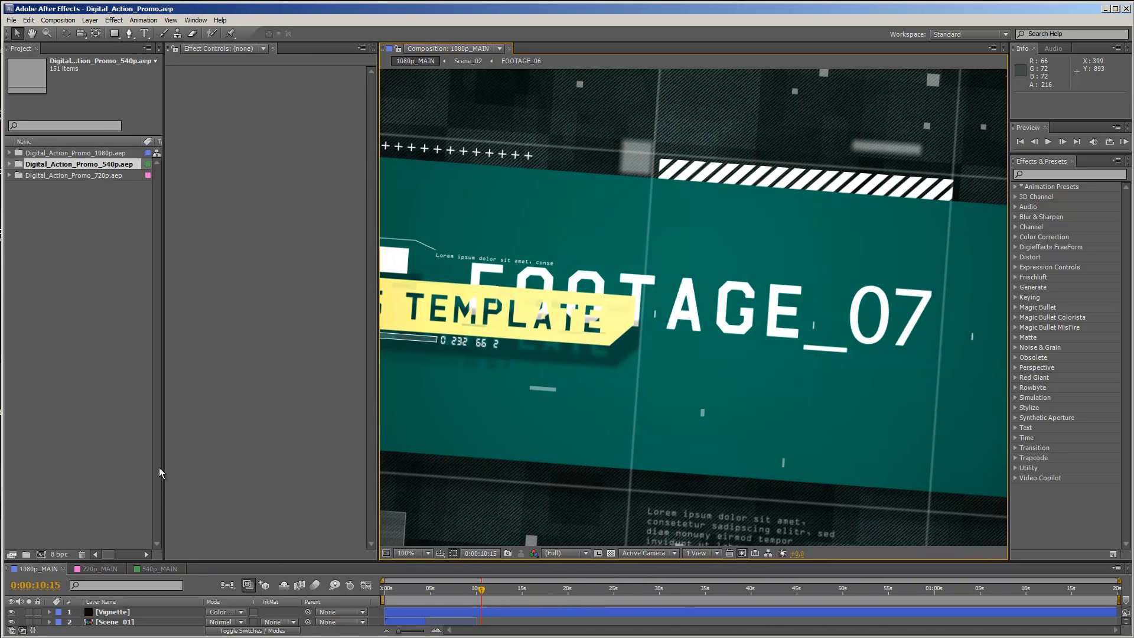
# - Widen the preview area to fit the whole 720p_MAIN frame, and view 540p_MAIN for comparison
pyautogui.click(91, 568)
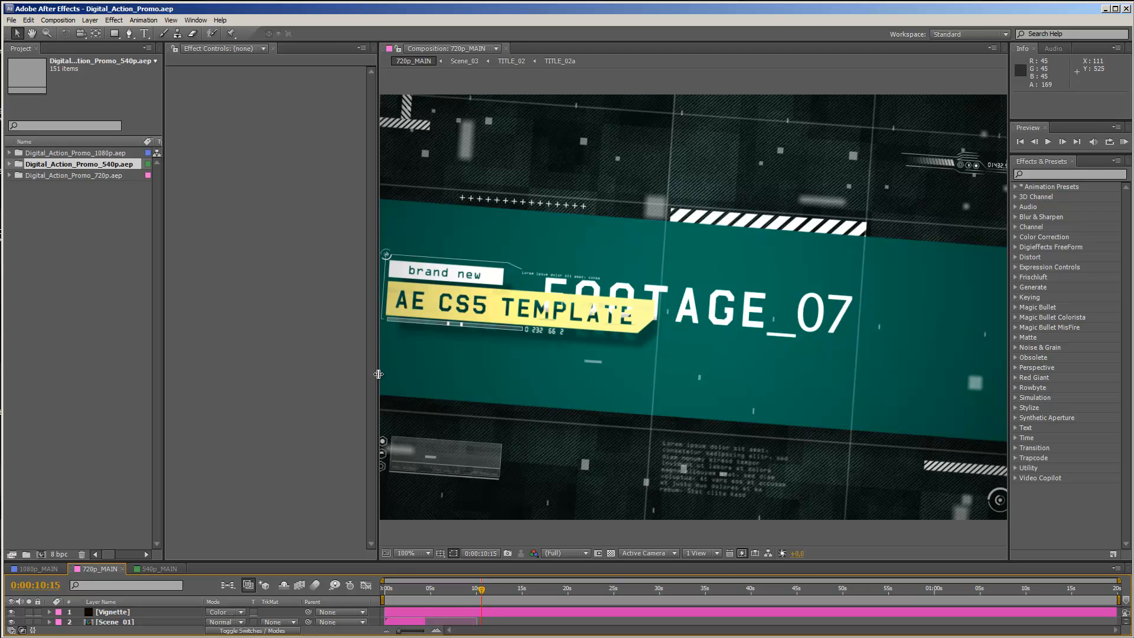
pyautogui.moveTo(378, 374); pyautogui.dragTo(218, 373)
pyautogui.moveTo(162, 334); pyautogui.dragTo(122, 334)
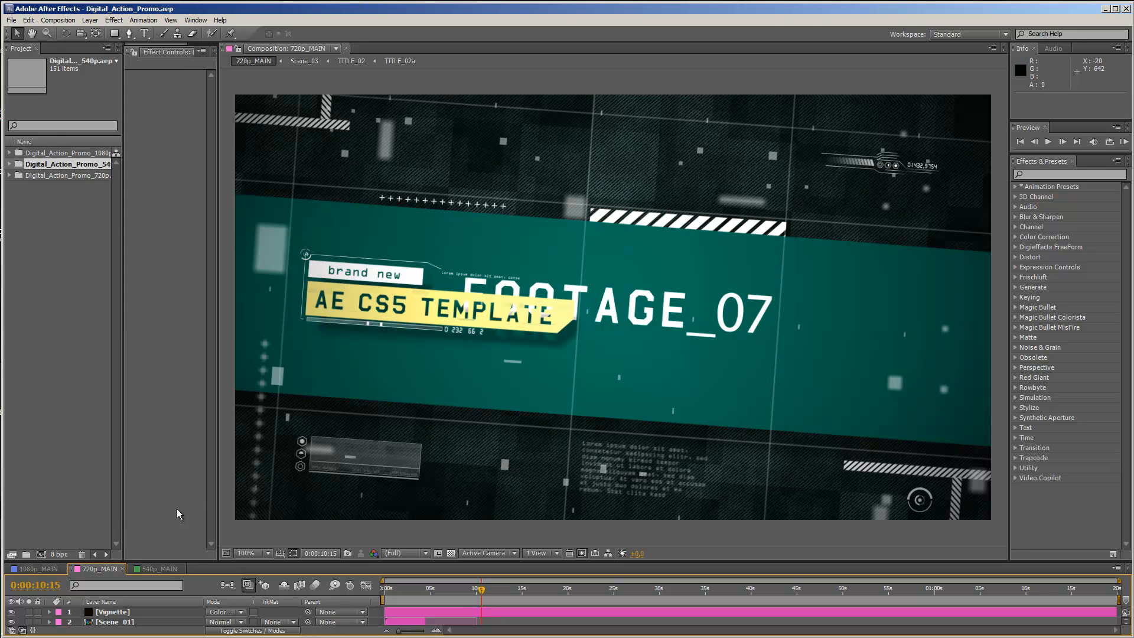
pyautogui.click(158, 569)
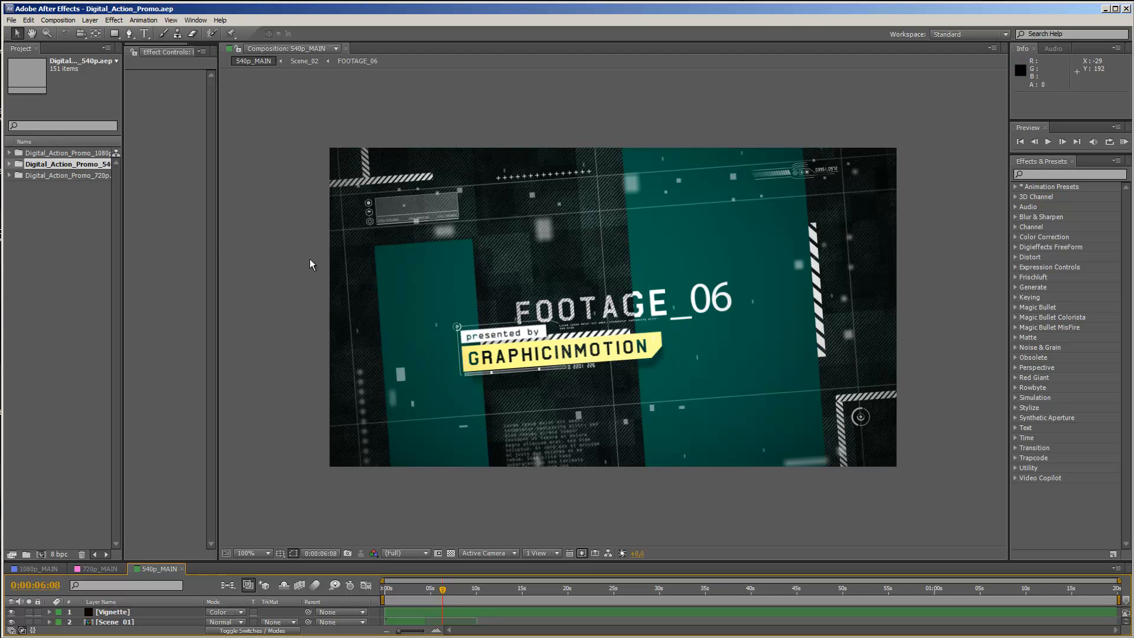
# - Rearrange the workspace with a taller timeline and a wider project list, and display the 720p_MAIN composition
pyautogui.moveTo(218, 240); pyautogui.dragTo(281, 244)
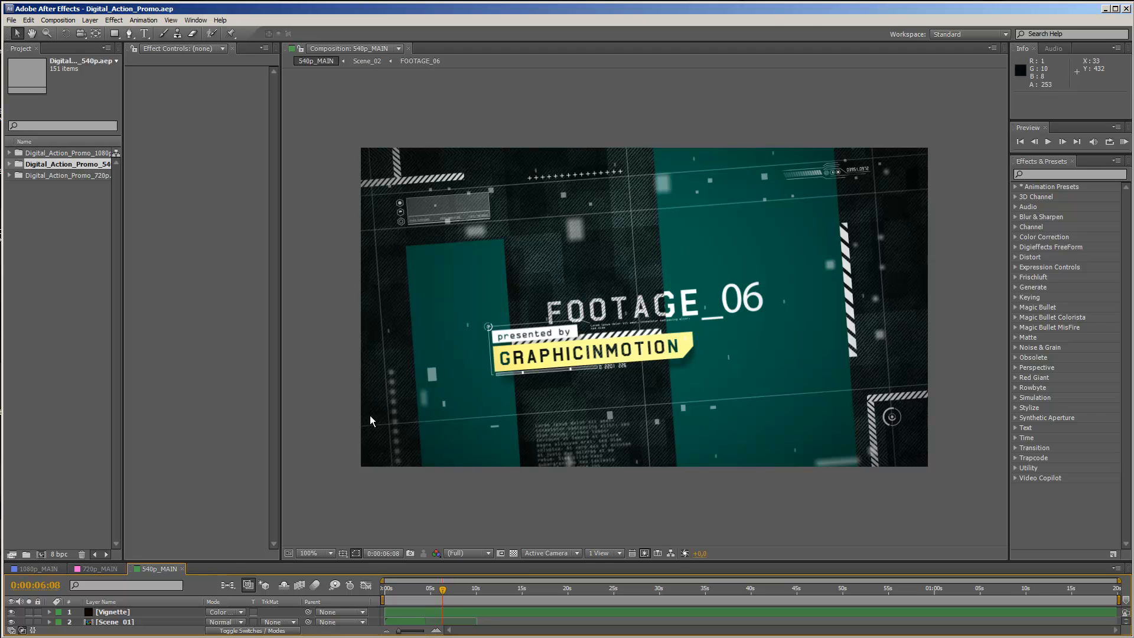
pyautogui.moveTo(144, 559); pyautogui.dragTo(158, 456)
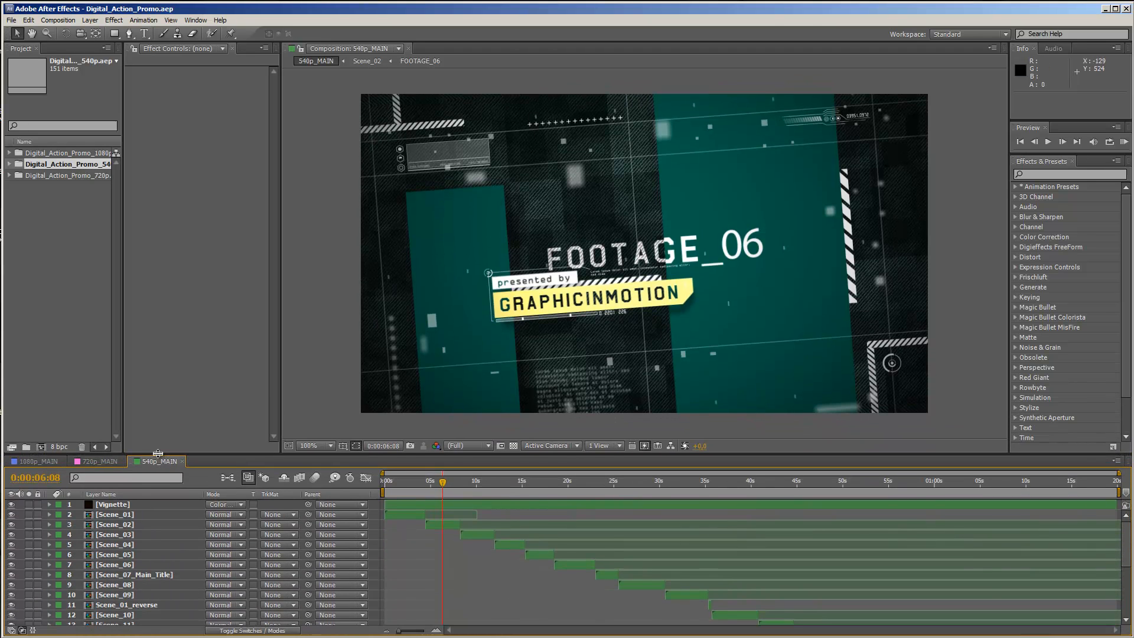
pyautogui.click(99, 462)
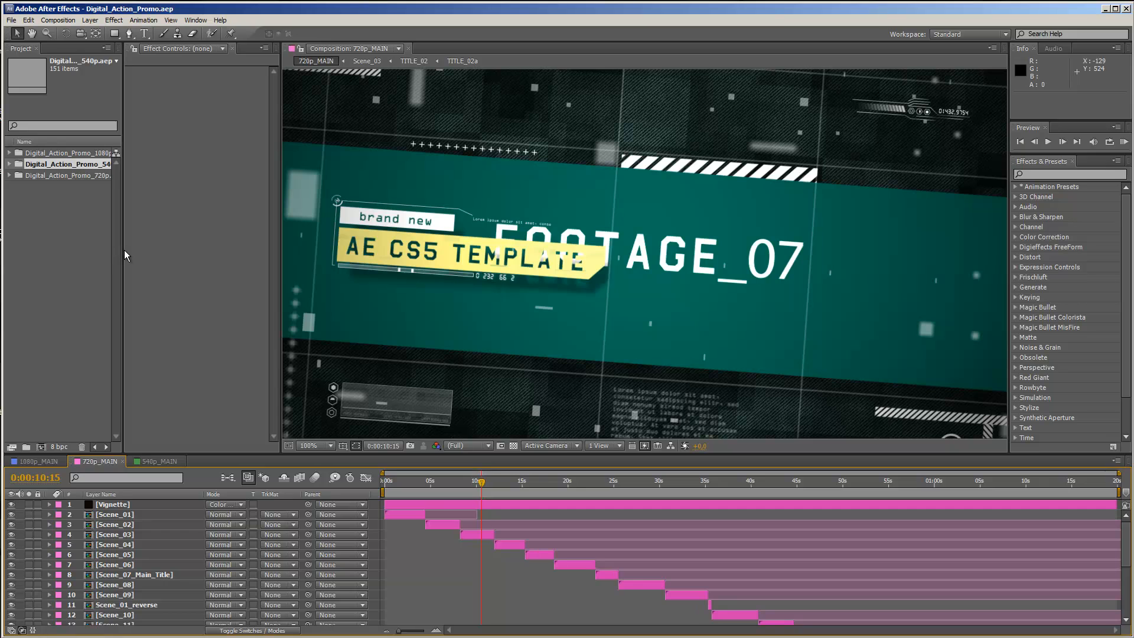
pyautogui.moveTo(123, 249); pyautogui.dragTo(217, 249)
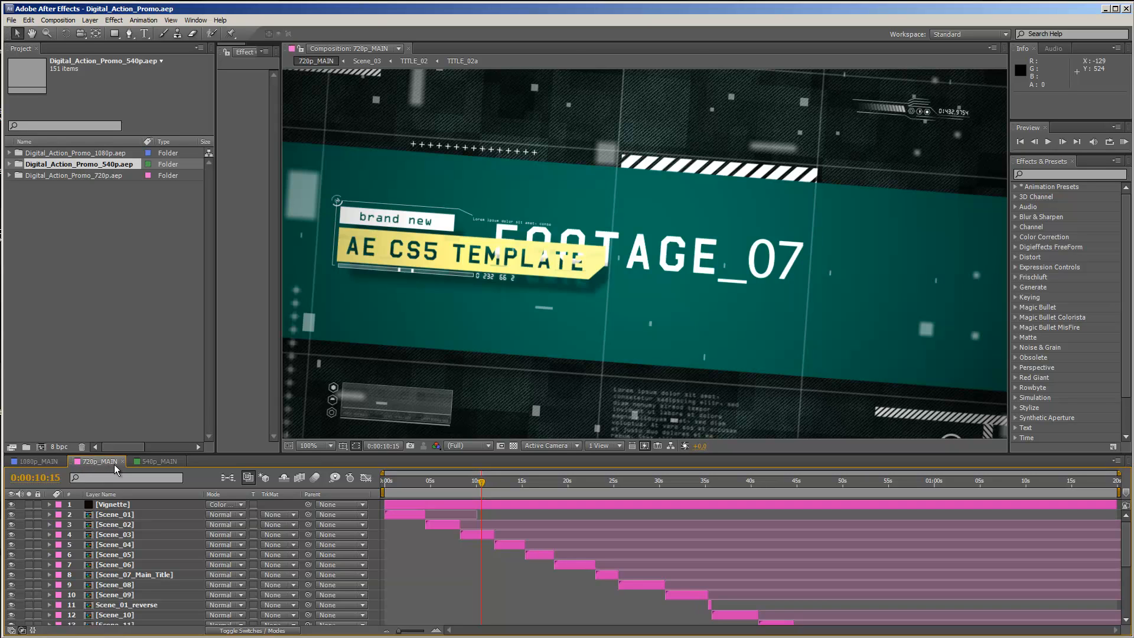
# - Open Scene_01 from 720p_MAIN and its nested FOOTAGE_01 composition to inspect the placeholder structure
pyautogui.doubleClick(95, 514)
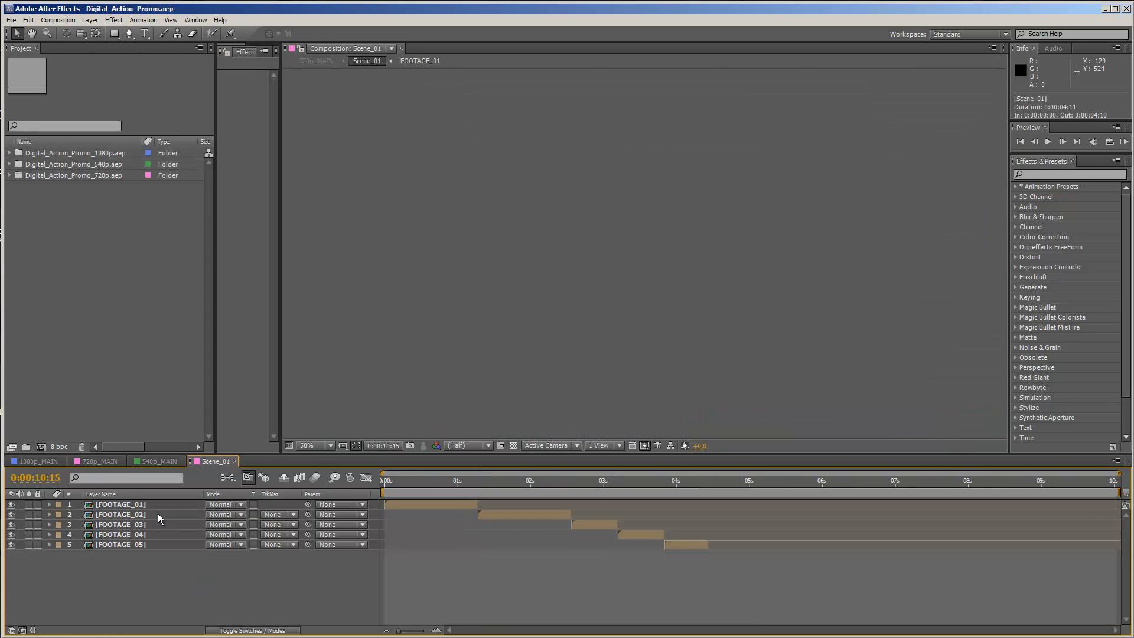
pyautogui.doubleClick(91, 505)
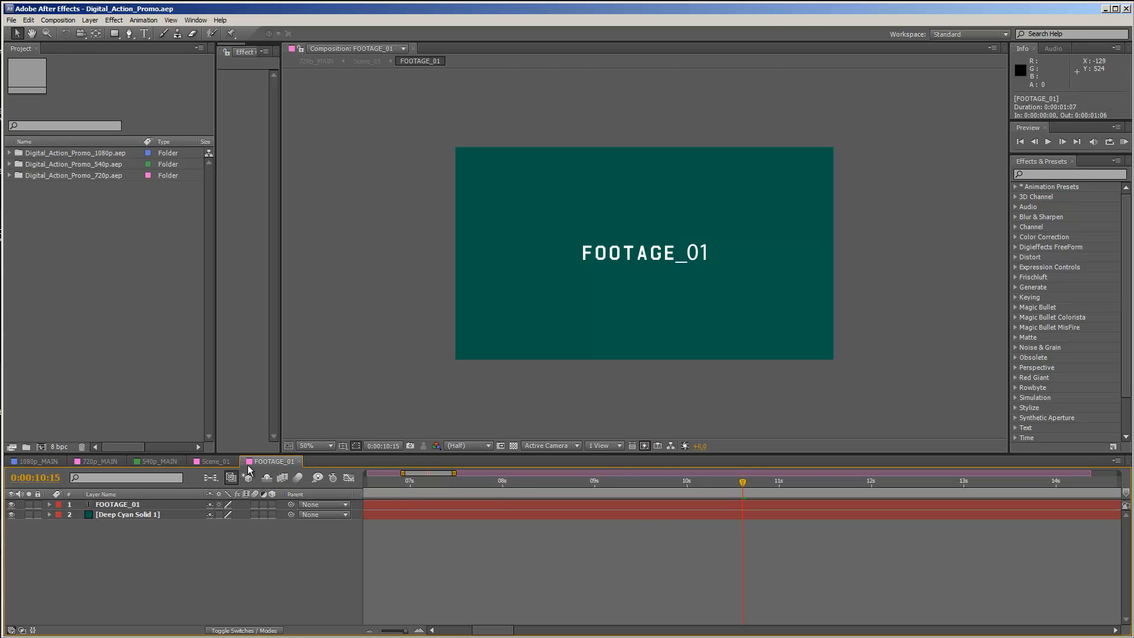
pyautogui.click(210, 462)
pyautogui.click(262, 464)
pyautogui.click(210, 460)
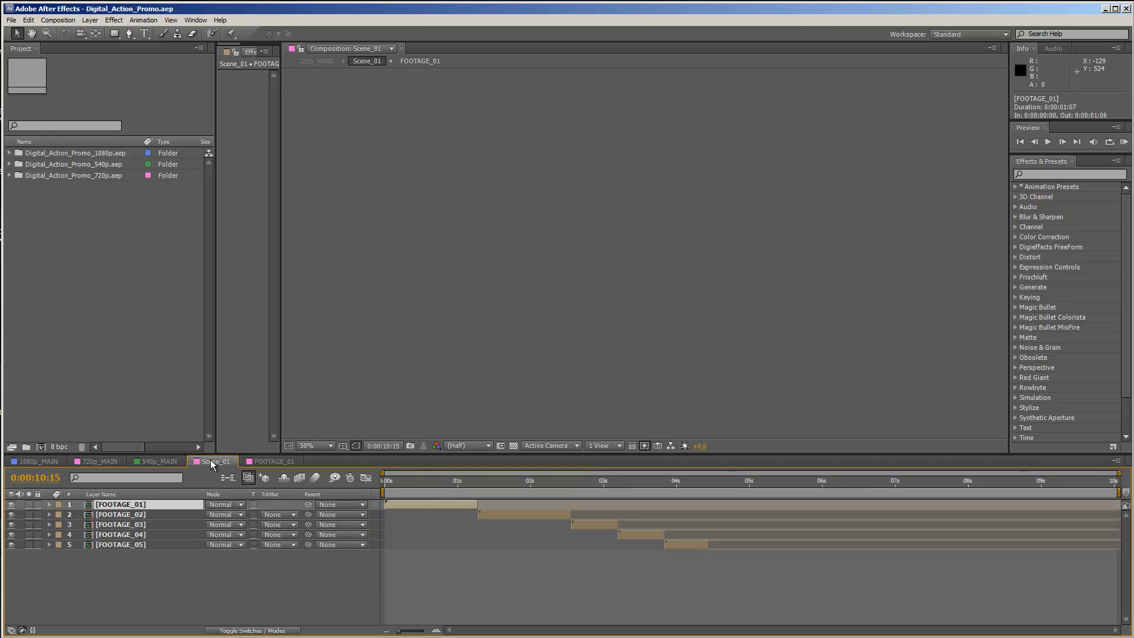
# - Compare the 720p_MAIN, 1080p_MAIN and 540p_MAIN compositions with the 720p FOOTAGE_01 placeholder
pyautogui.click(98, 464)
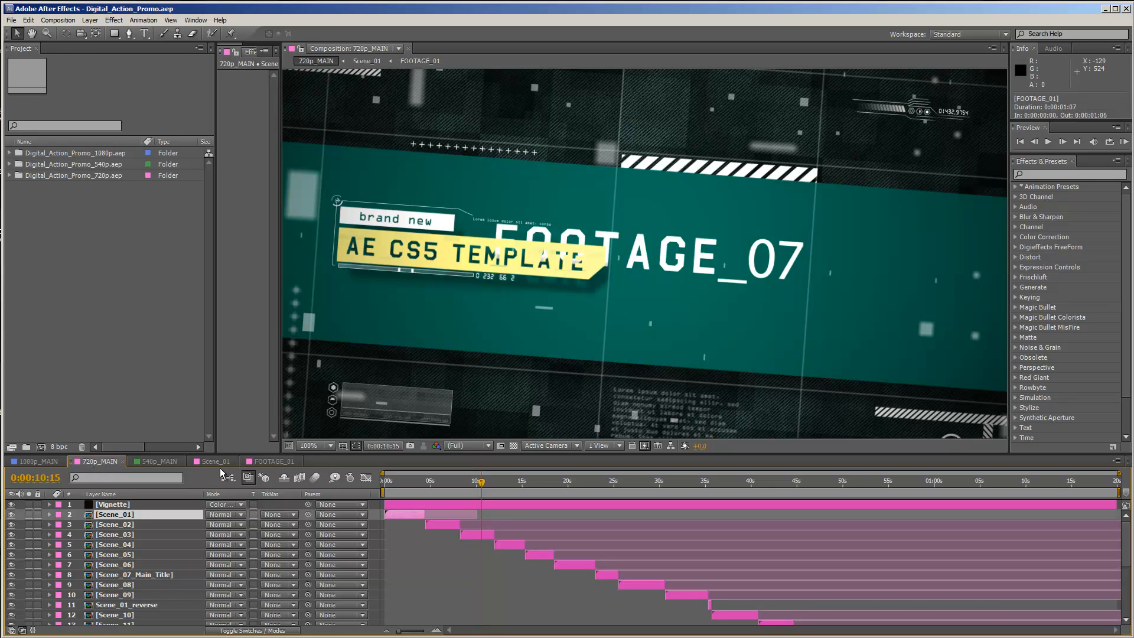
pyautogui.click(243, 461)
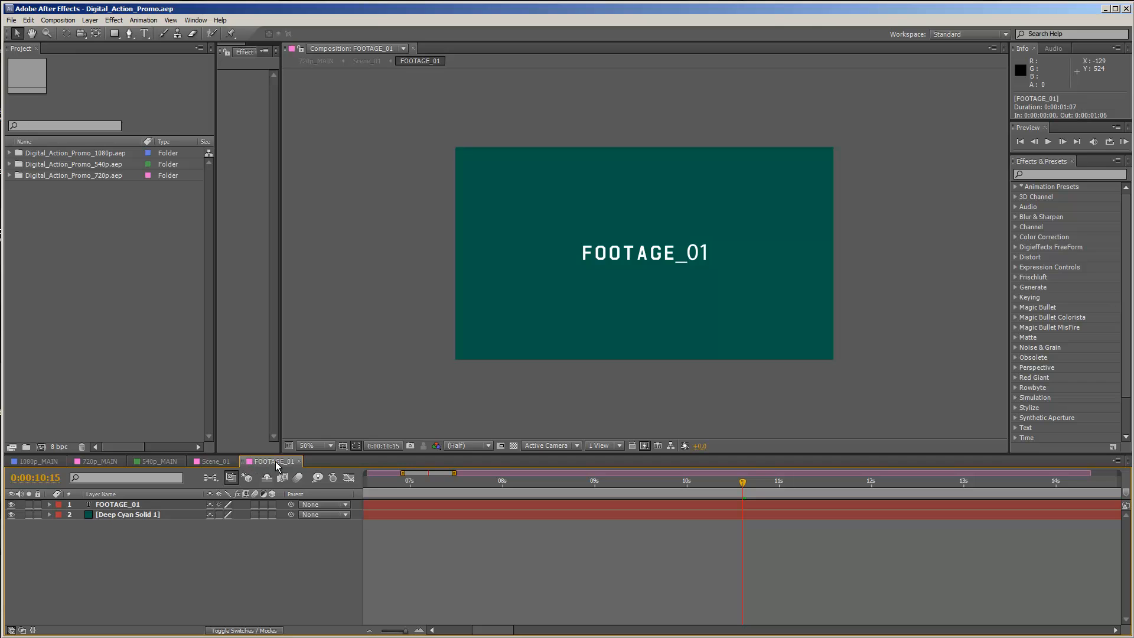
pyautogui.click(93, 464)
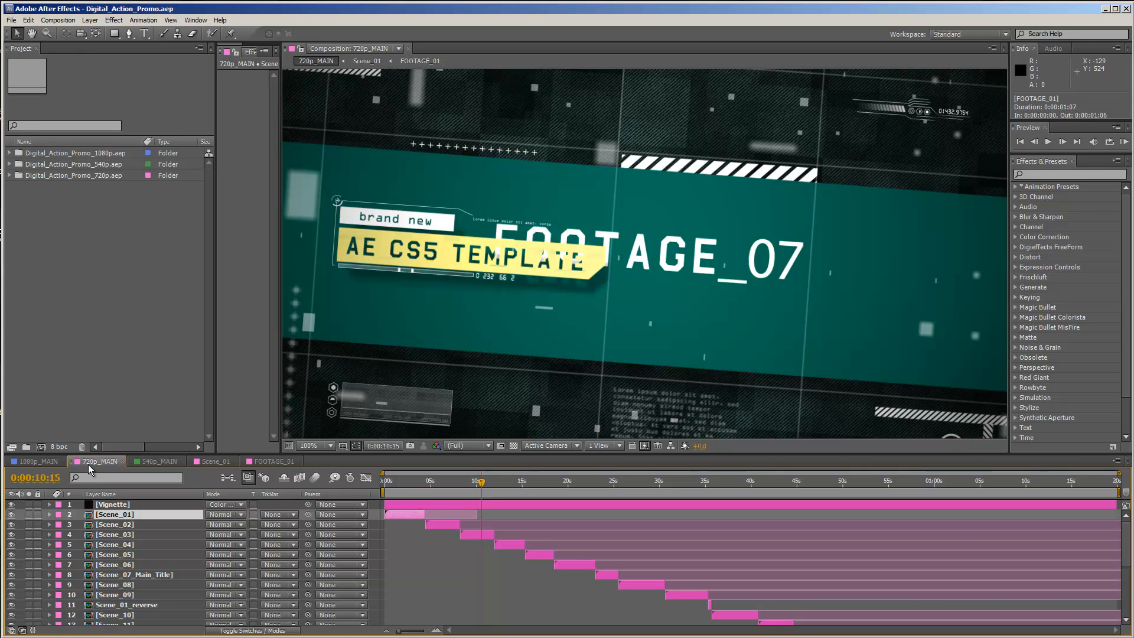
pyautogui.click(37, 464)
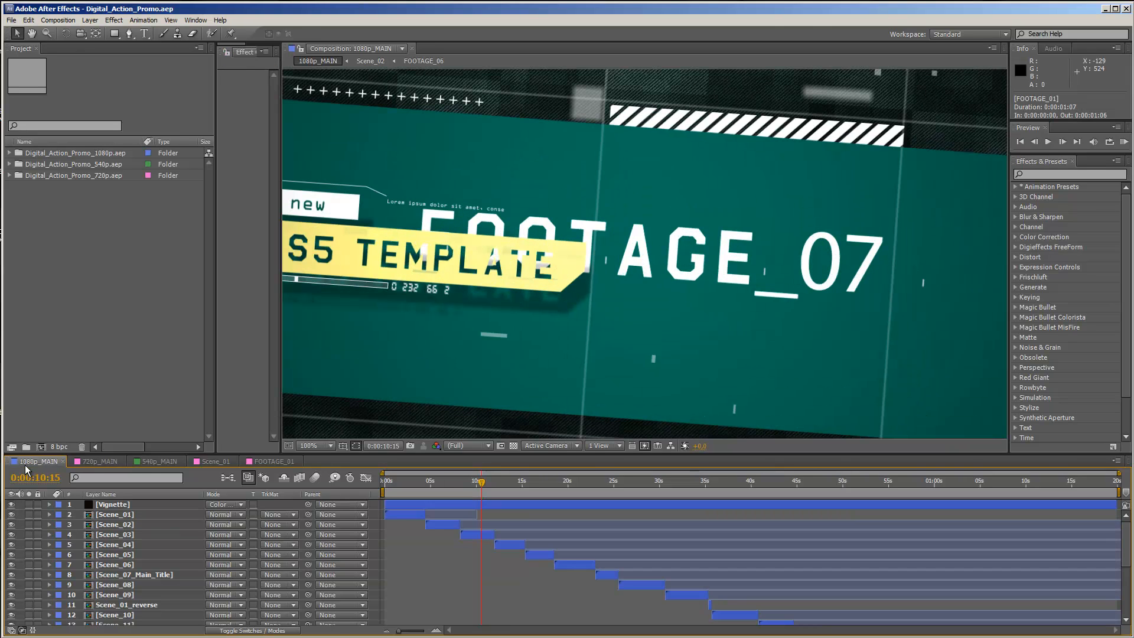
pyautogui.click(150, 463)
pyautogui.click(112, 464)
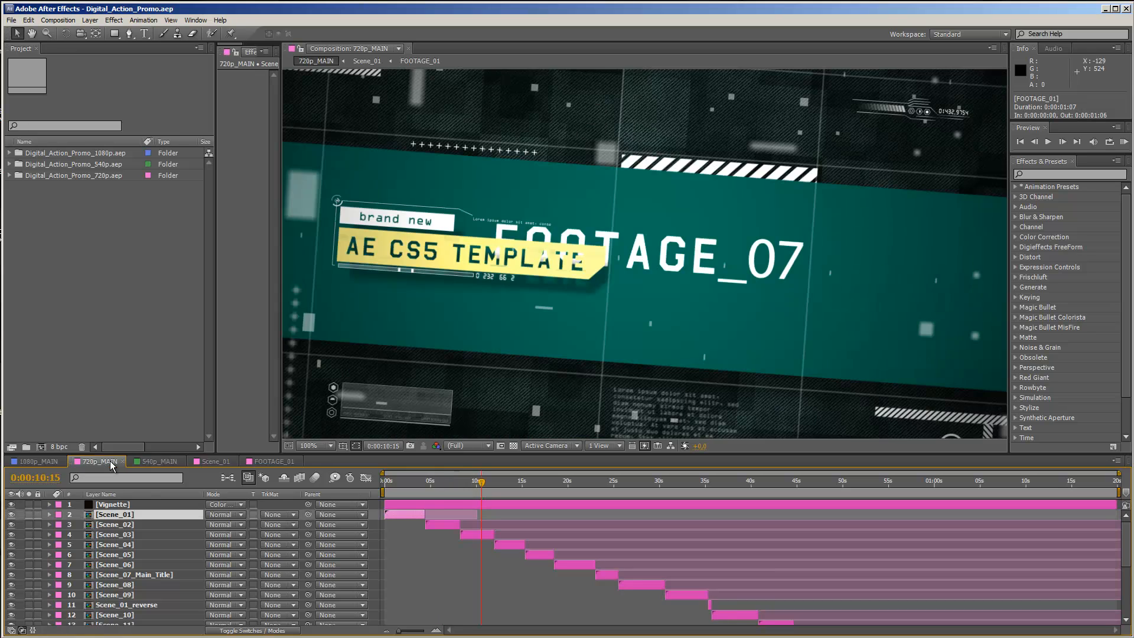
pyautogui.click(287, 462)
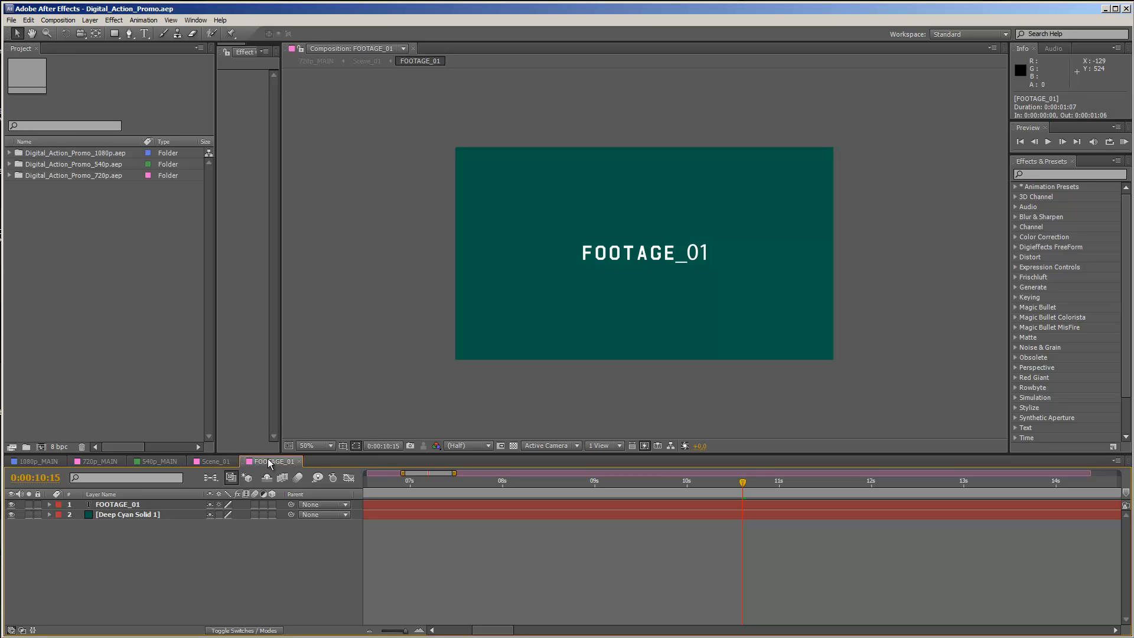
# - Open Scene_01 from 540p_MAIN and its nested FOOTAGE_01 composition
pyautogui.click(157, 460)
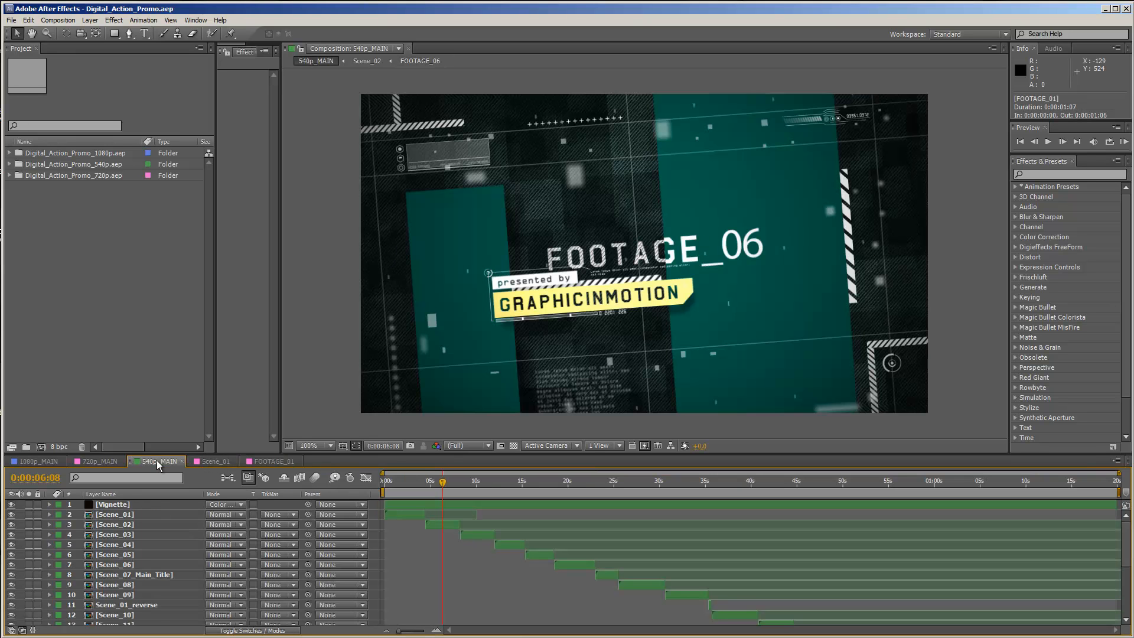
pyautogui.doubleClick(110, 517)
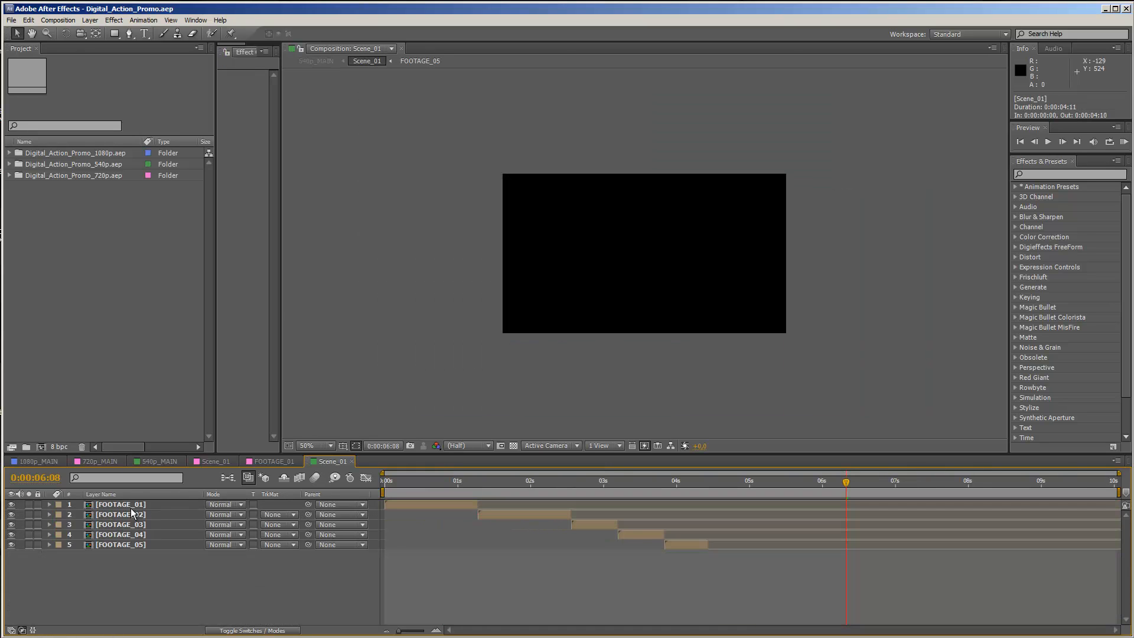
pyautogui.click(132, 506)
pyautogui.doubleClick(132, 507)
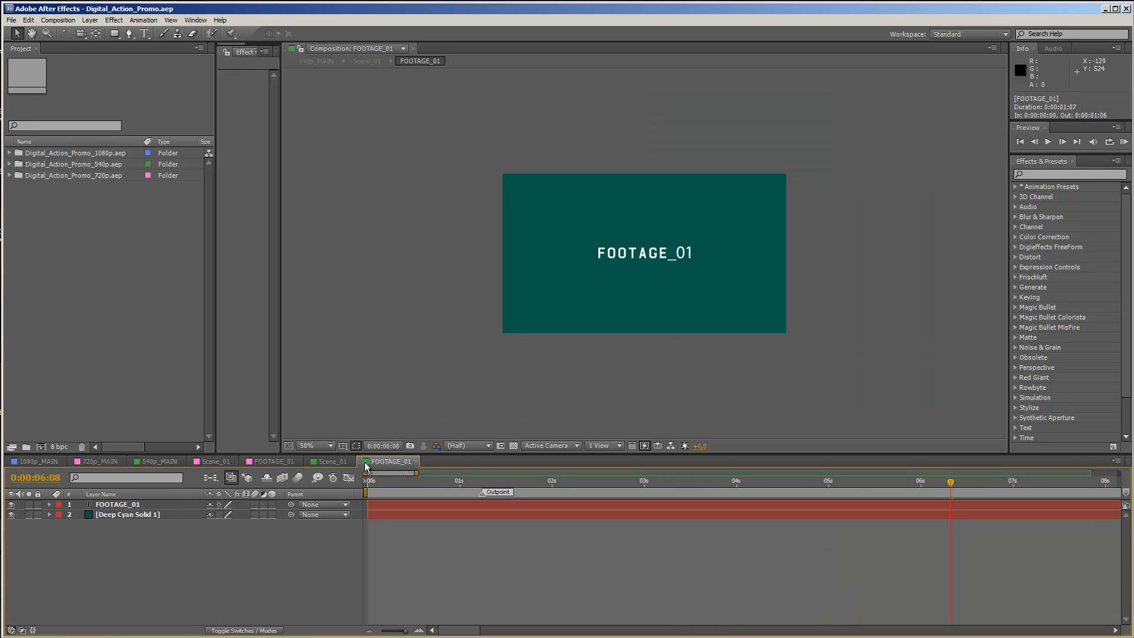
# - Close all Scene_01 and FOOTAGE_01 compositions plus 540p_MAIN and 1080p_MAIN, leaving only 720p_MAIN open
pyautogui.click(216, 461)
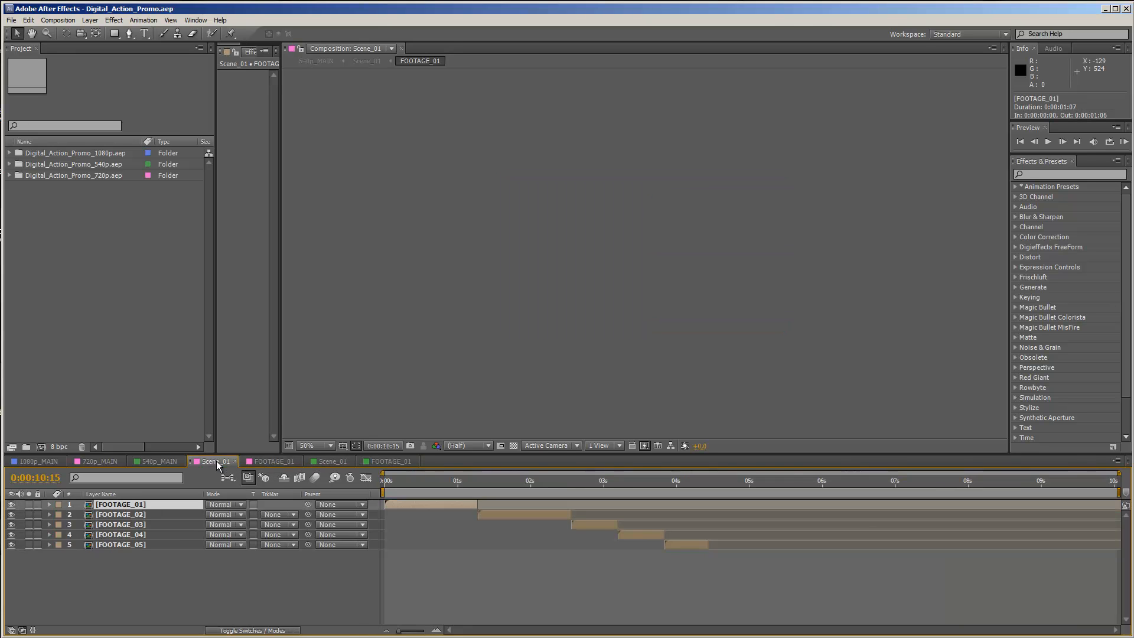
pyautogui.click(234, 461)
pyautogui.click(246, 461)
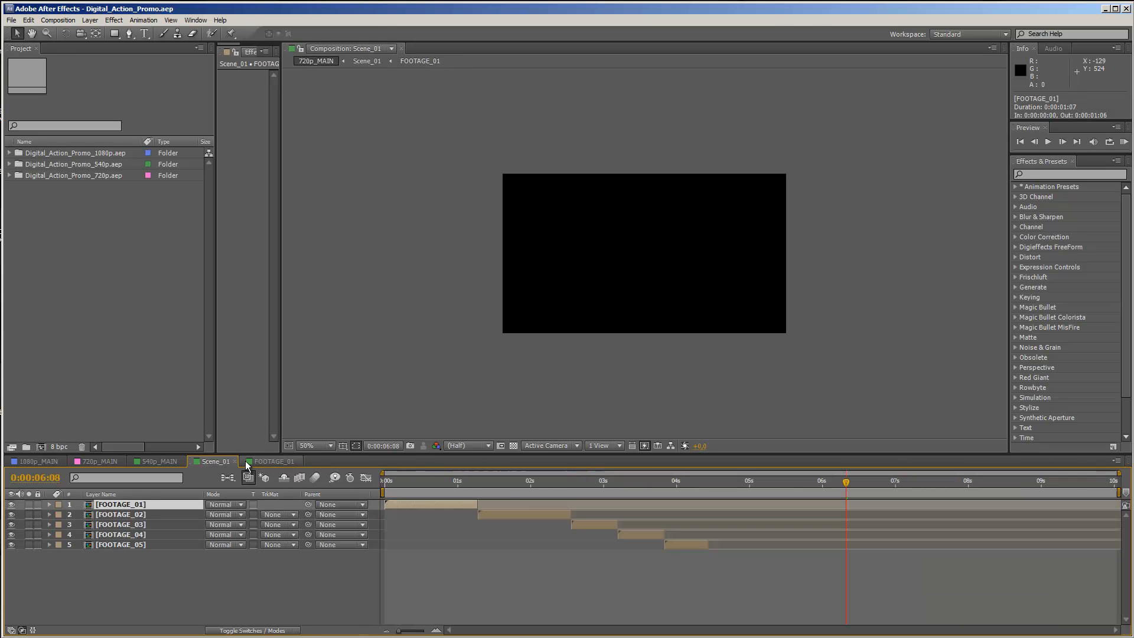
pyautogui.click(235, 460)
pyautogui.click(243, 462)
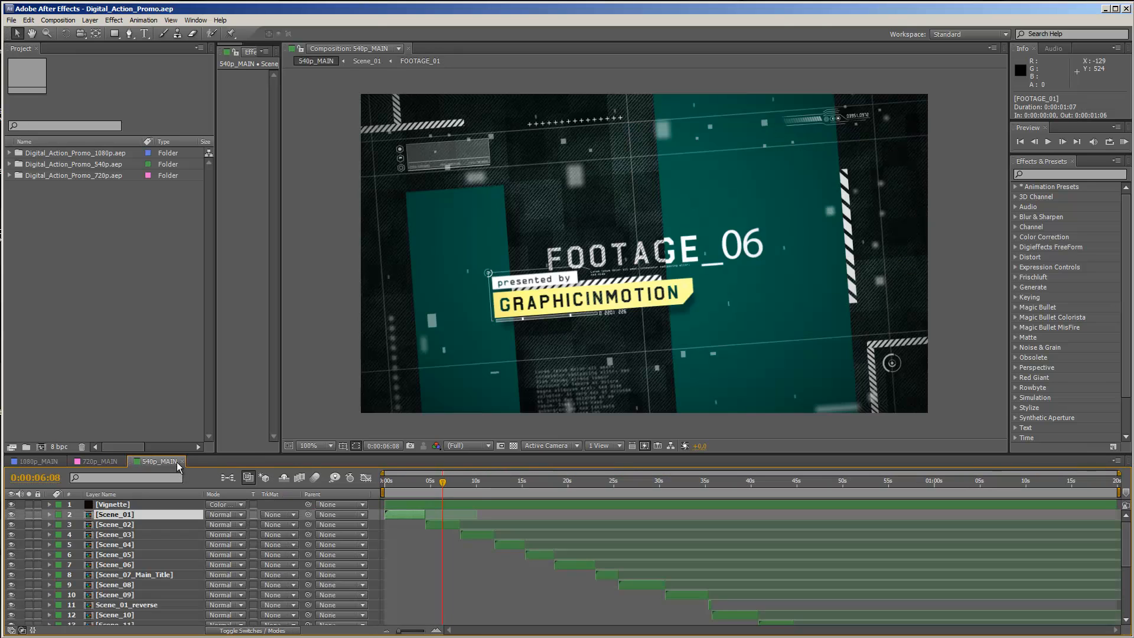
pyautogui.click(182, 460)
pyautogui.click(47, 460)
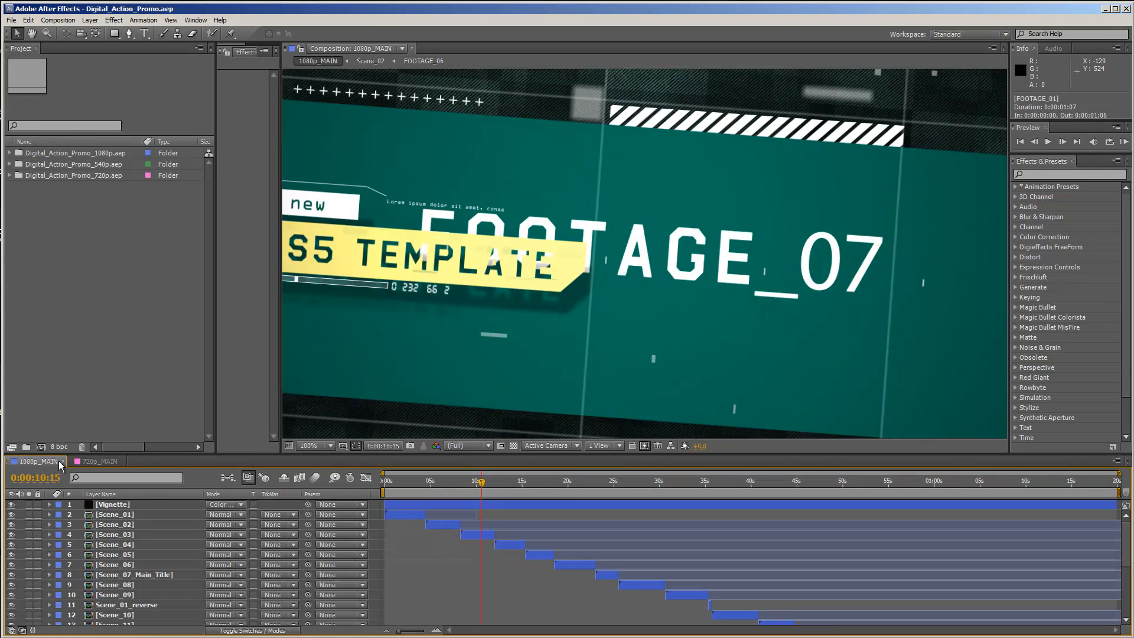
pyautogui.click(62, 459)
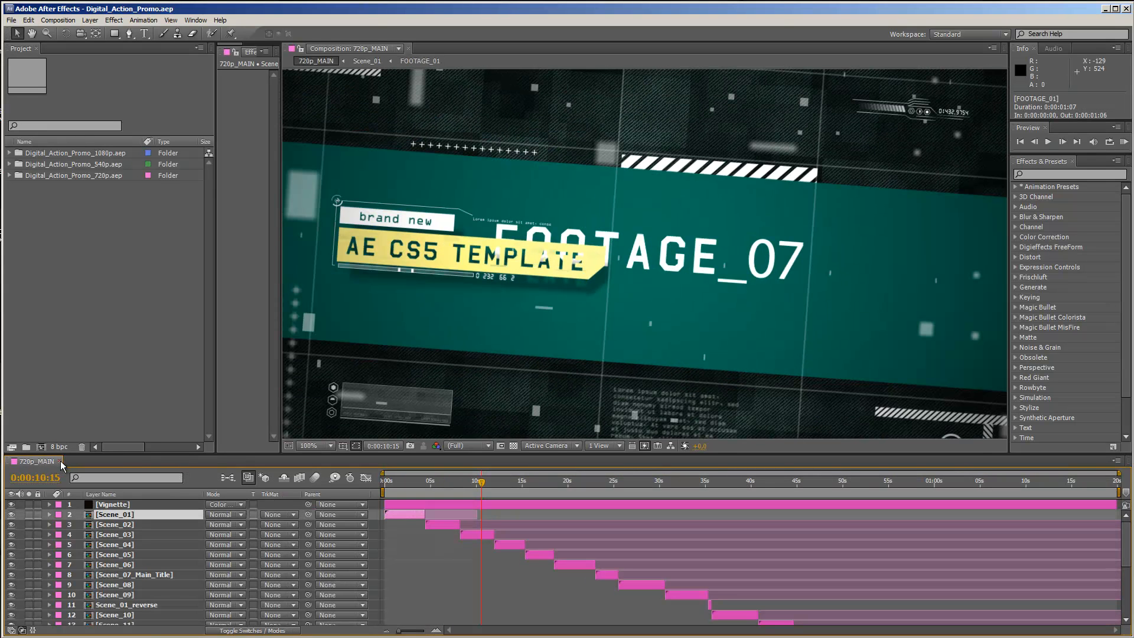
# - Look through the contents of the Digital_Action_Promo_1080p folder and enlarge the timeline area to show more layers
pyautogui.click(13, 154)
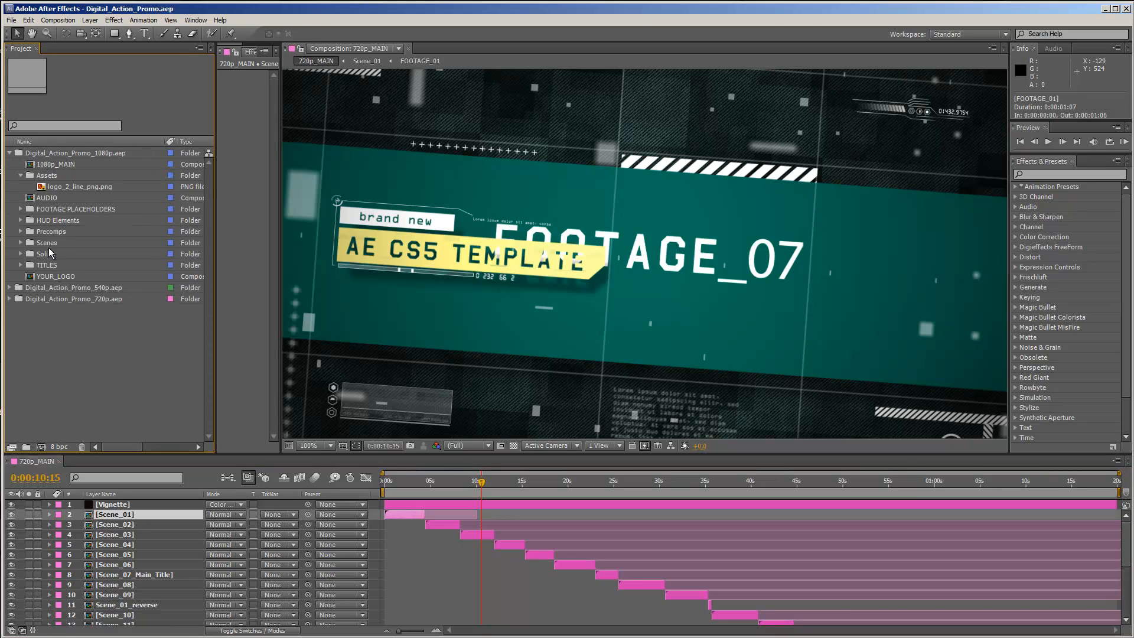
pyautogui.click(9, 153)
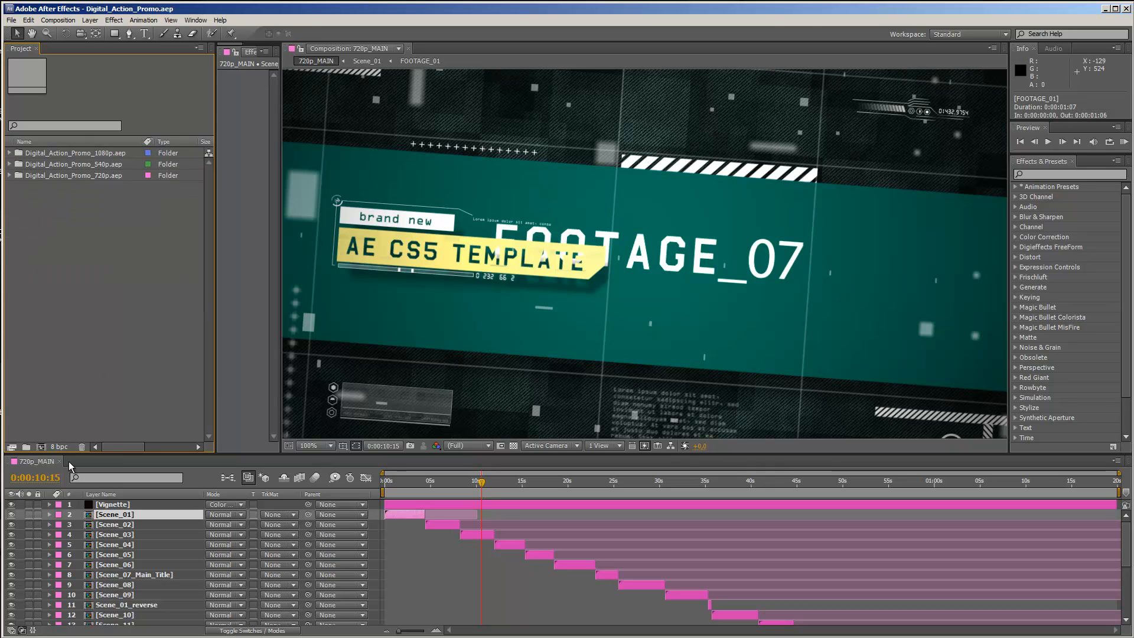
pyautogui.moveTo(390, 454); pyautogui.dragTo(389, 409)
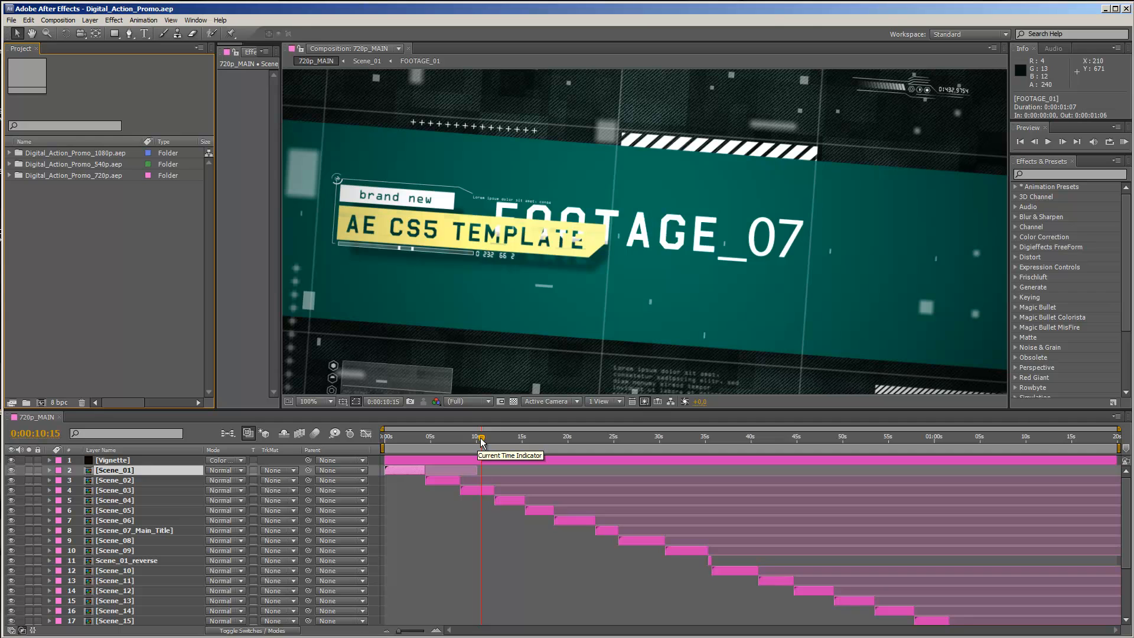
# - Scrub through the opening seconds of 720p_MAIN to preview the FOOTAGE_01 and FOOTAGE_02 placeholders
pyautogui.moveTo(482, 441); pyautogui.dragTo(394, 440)
pyautogui.moveTo(382, 440)
pyautogui.mouseDown()
pyautogui.moveTo(429, 444)
pyautogui.moveTo(392, 443)
pyautogui.mouseUp()
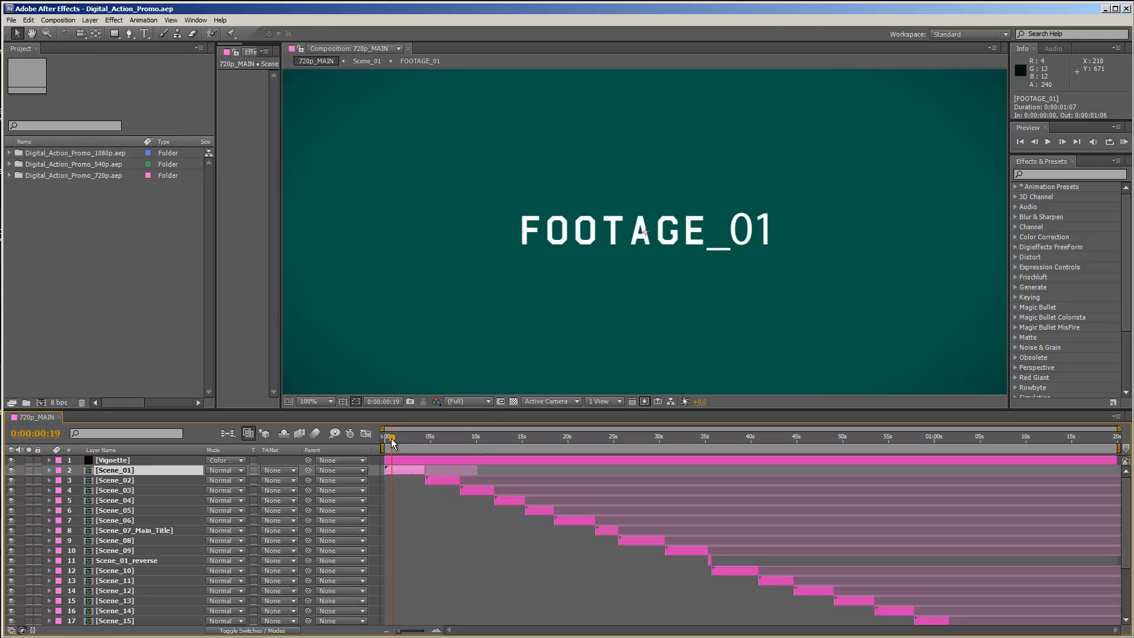
pyautogui.moveTo(392, 441); pyautogui.dragTo(409, 445)
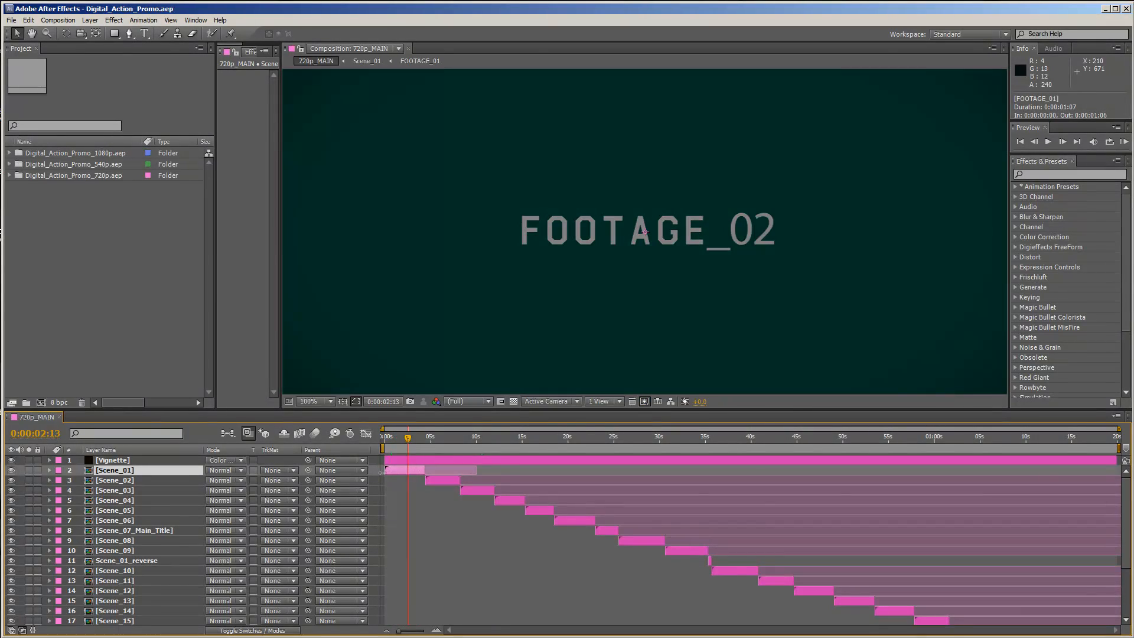
# - Open Scene_01 and its nested FOOTAGE_01 composition and move the current time to the Outpoint marker
pyautogui.doubleClick(126, 471)
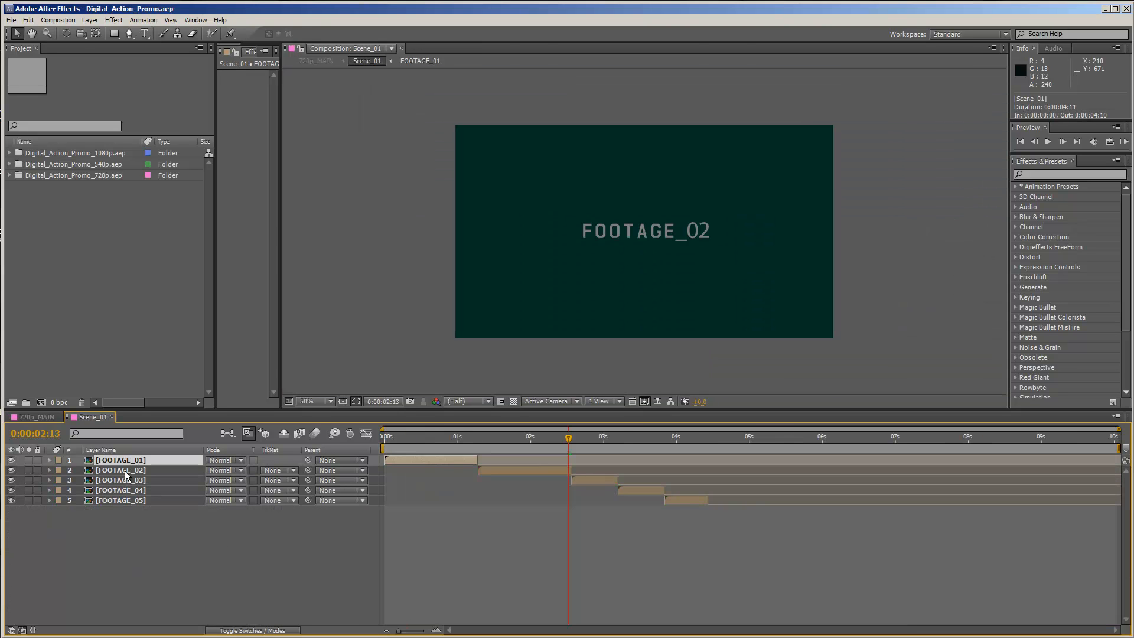
pyautogui.moveTo(423, 437)
pyautogui.mouseDown()
pyautogui.moveTo(411, 437)
pyautogui.moveTo(456, 440)
pyautogui.moveTo(397, 440)
pyautogui.moveTo(482, 445)
pyautogui.mouseUp()
pyautogui.doubleClick(160, 461)
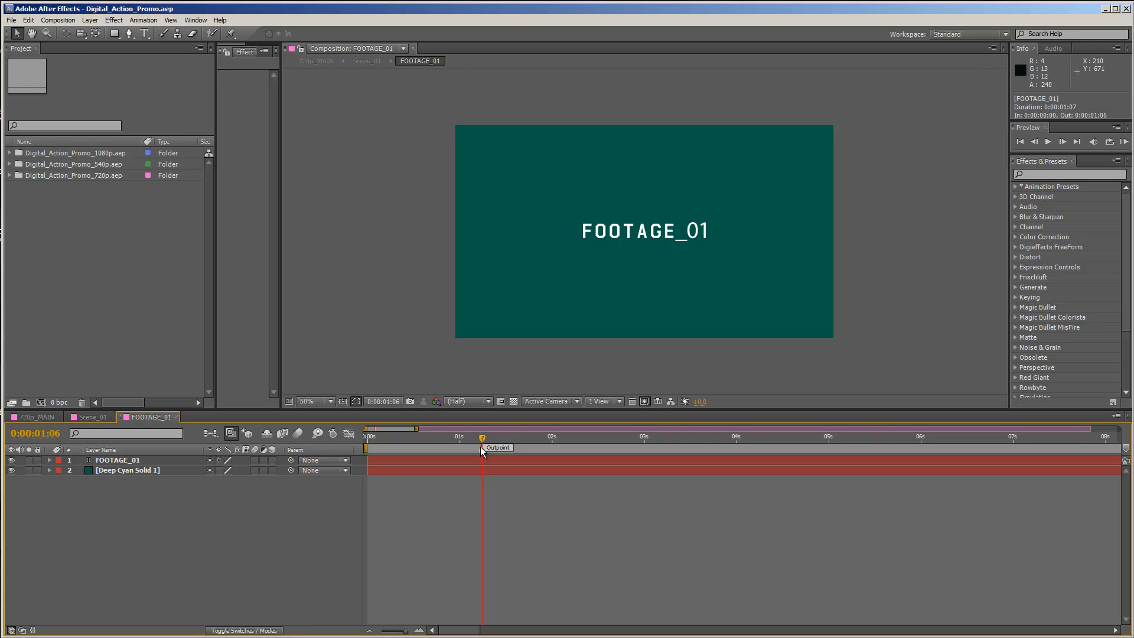
pyautogui.moveTo(479, 442)
pyautogui.mouseDown()
pyautogui.moveTo(366, 443)
pyautogui.moveTo(485, 449)
pyautogui.mouseUp()
# - Import the_revenge_of_the_beasts_1920x1080 (1).mp4 and place it as the top layer in the FOOTAGE_01 composition
pyautogui.click(11, 20)
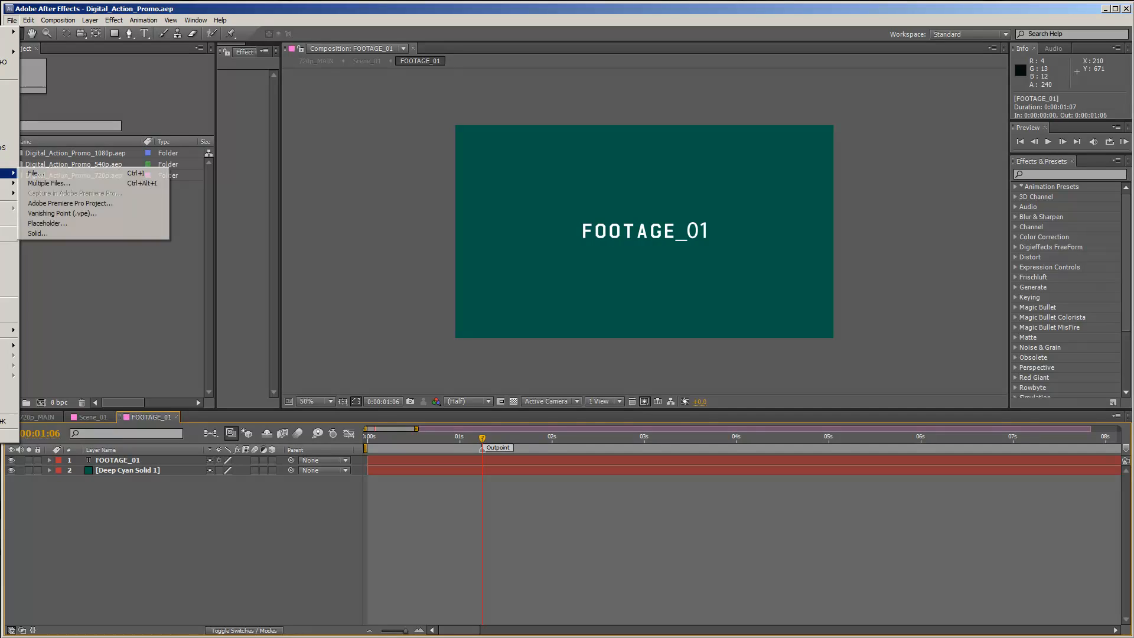
pyautogui.click(33, 173)
pyautogui.click(98, 111)
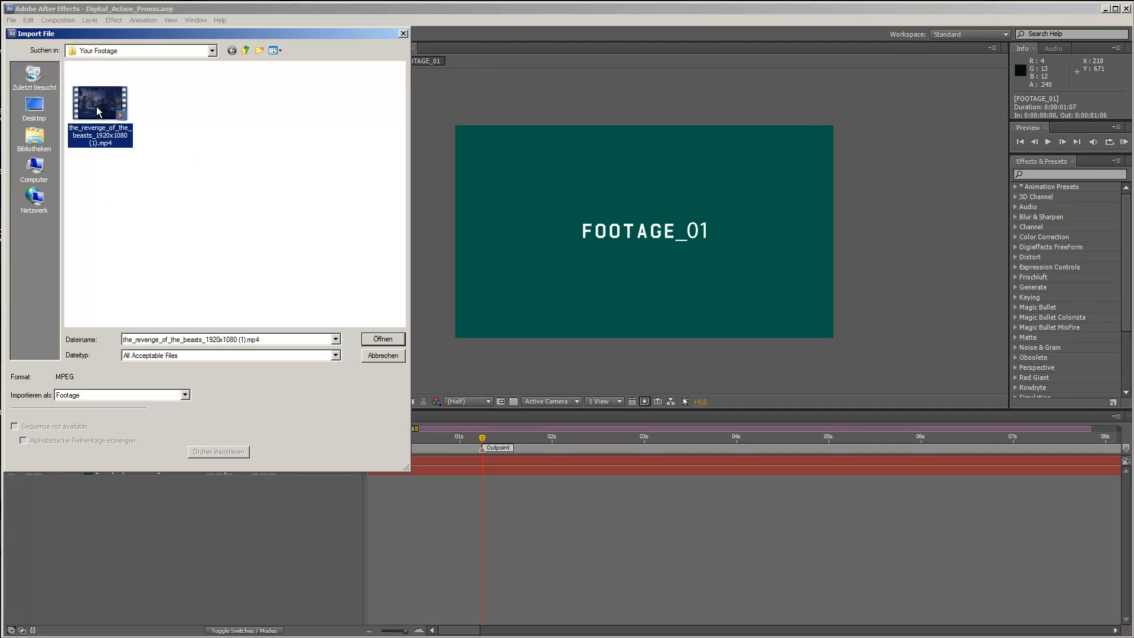
pyautogui.click(397, 338)
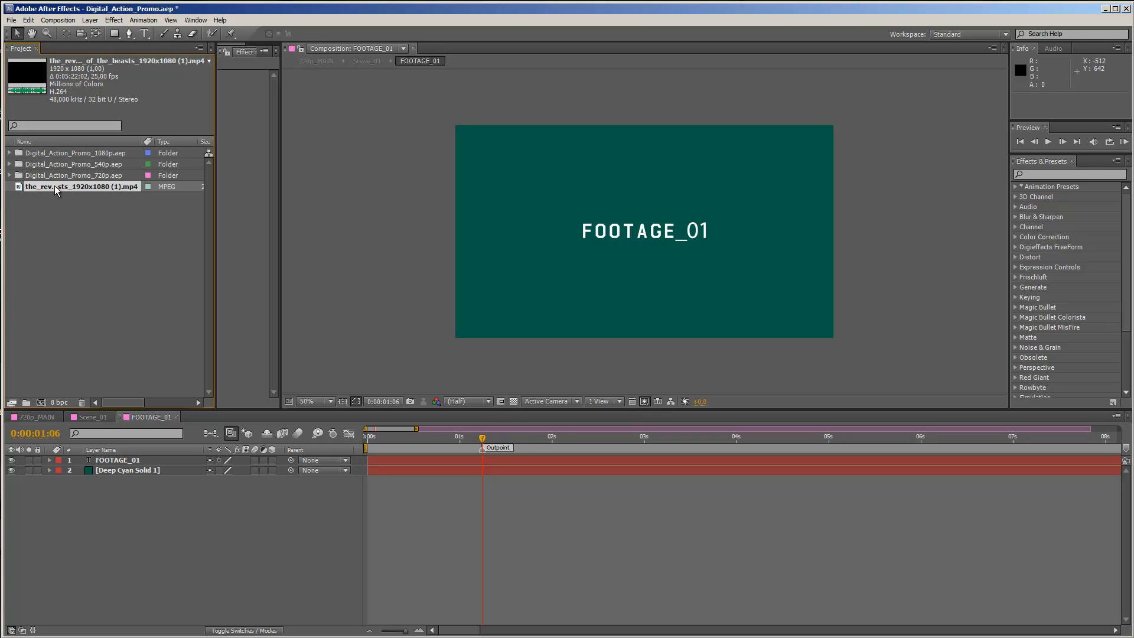
pyautogui.moveTo(54, 185); pyautogui.dragTo(62, 461)
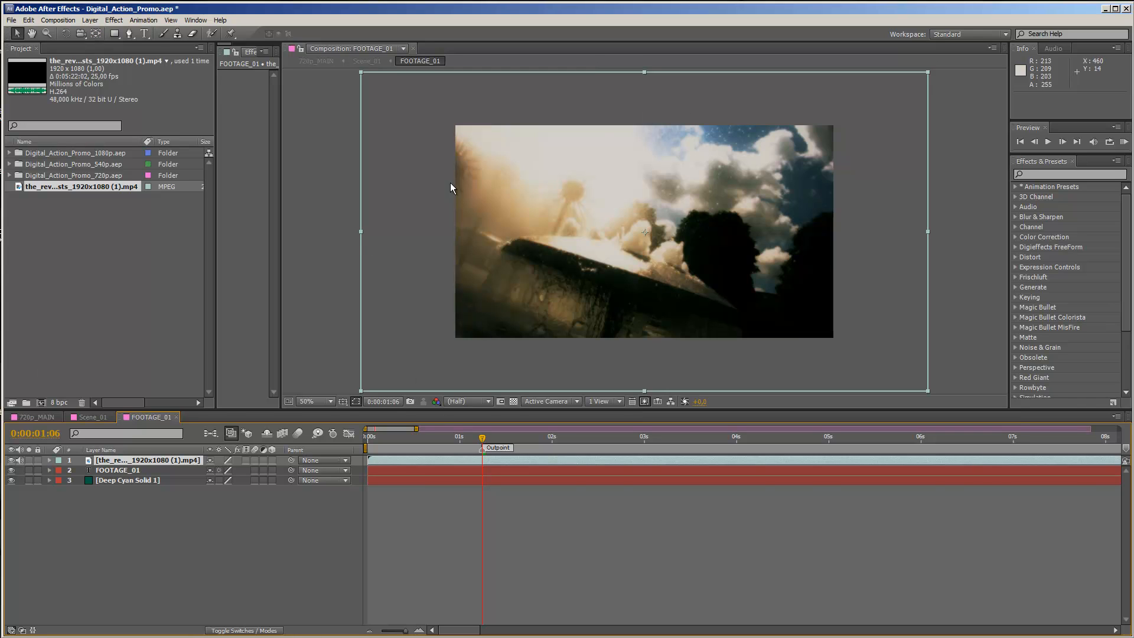
# - Scale the clip in FOOTAGE_01 to 67% and slide it earlier to an in point of about -0:00:03:01
pyautogui.press('s')
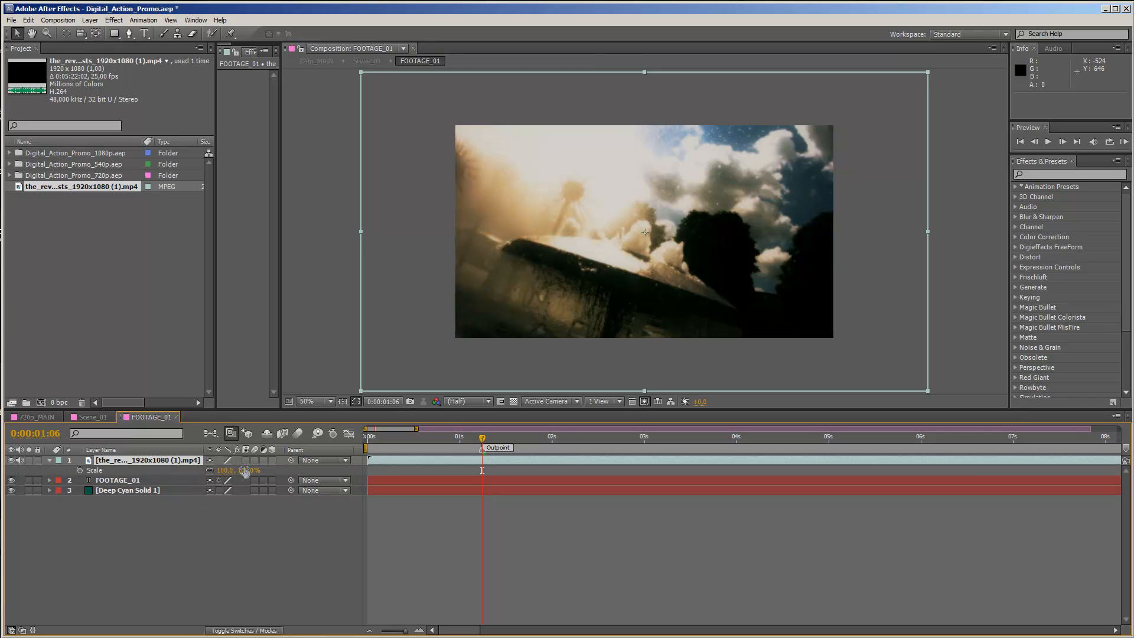
pyautogui.moveTo(252, 470); pyautogui.dragTo(236, 471)
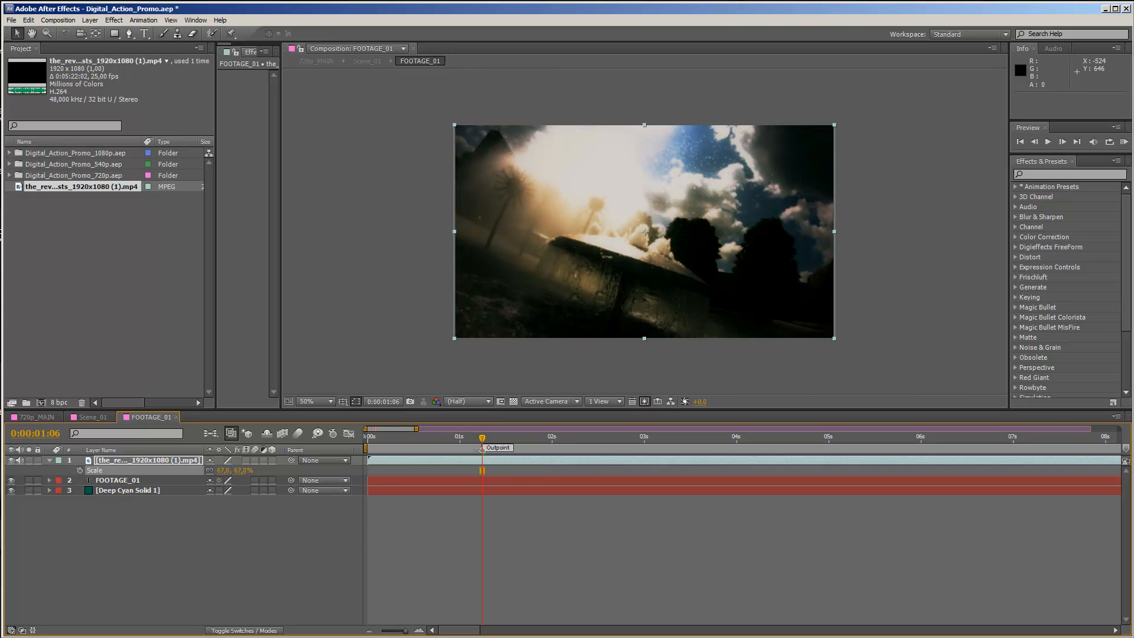
pyautogui.moveTo(483, 439); pyautogui.dragTo(371, 459)
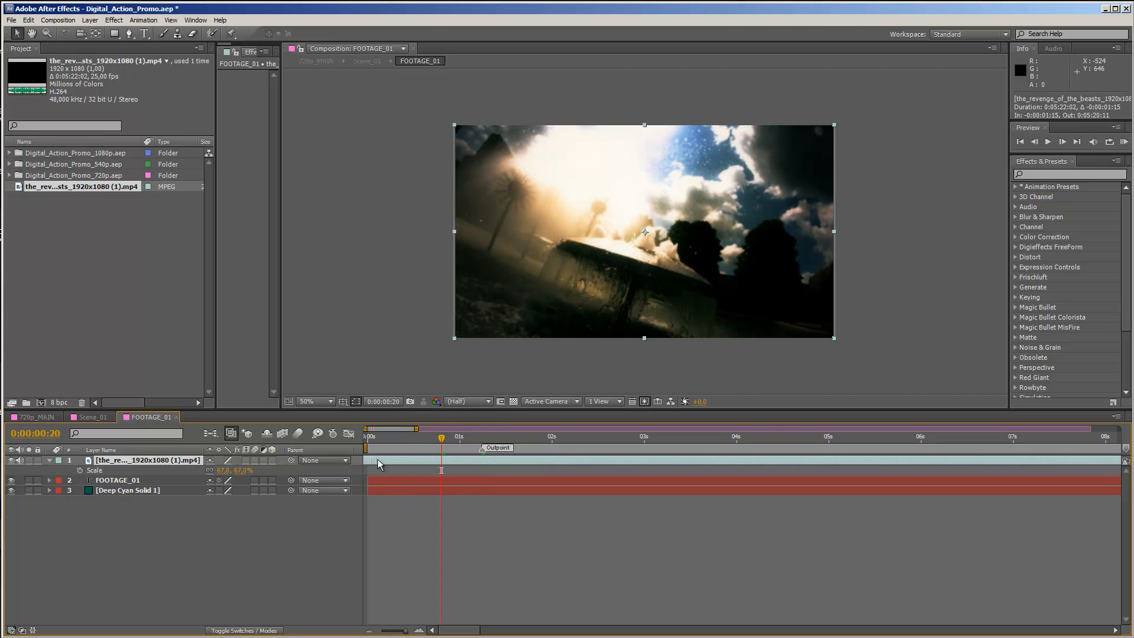
pyautogui.moveTo(511, 460); pyautogui.dragTo(484, 440)
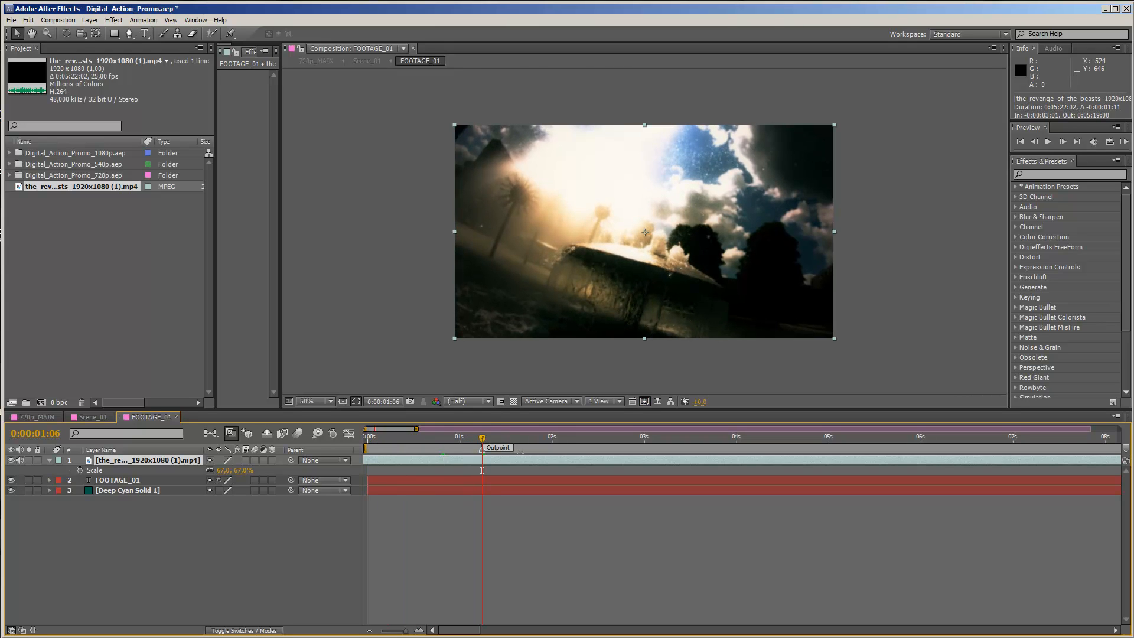
# - Preview the placed clip in Scene_01 and collapse the FOOTAGE_01 layer's properties
pyautogui.click(108, 419)
pyautogui.moveTo(416, 439); pyautogui.dragTo(461, 440)
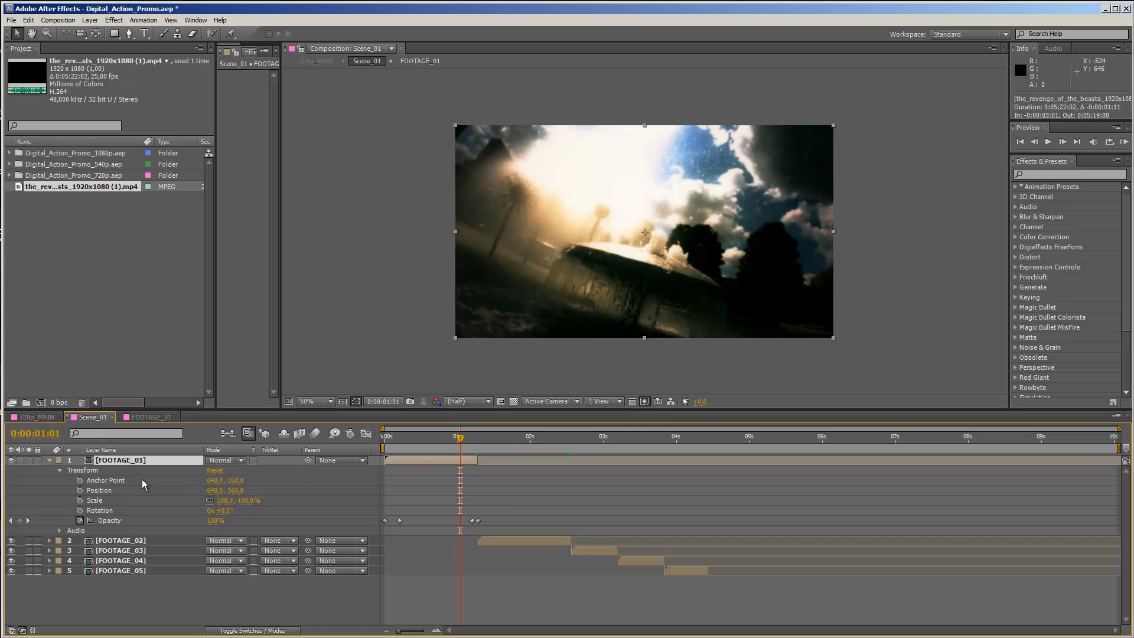
pyautogui.click(49, 460)
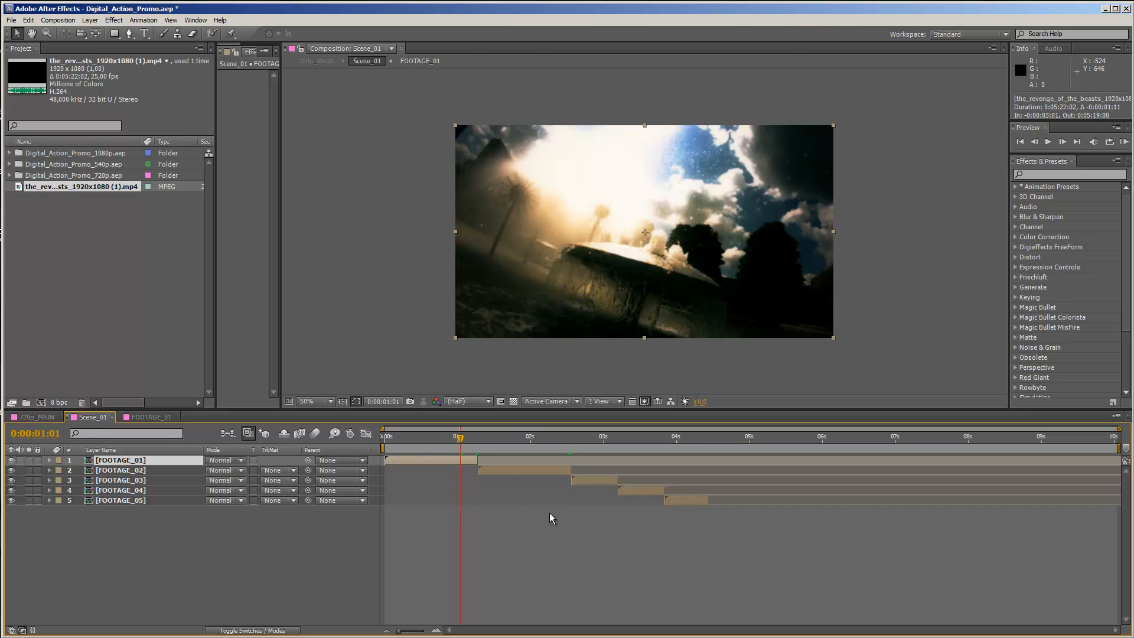
# - Add the imported clip as the top layer in FOOTAGE_02 and slide it earlier to an in point of about -0:00:08:05
pyautogui.doubleClick(510, 469)
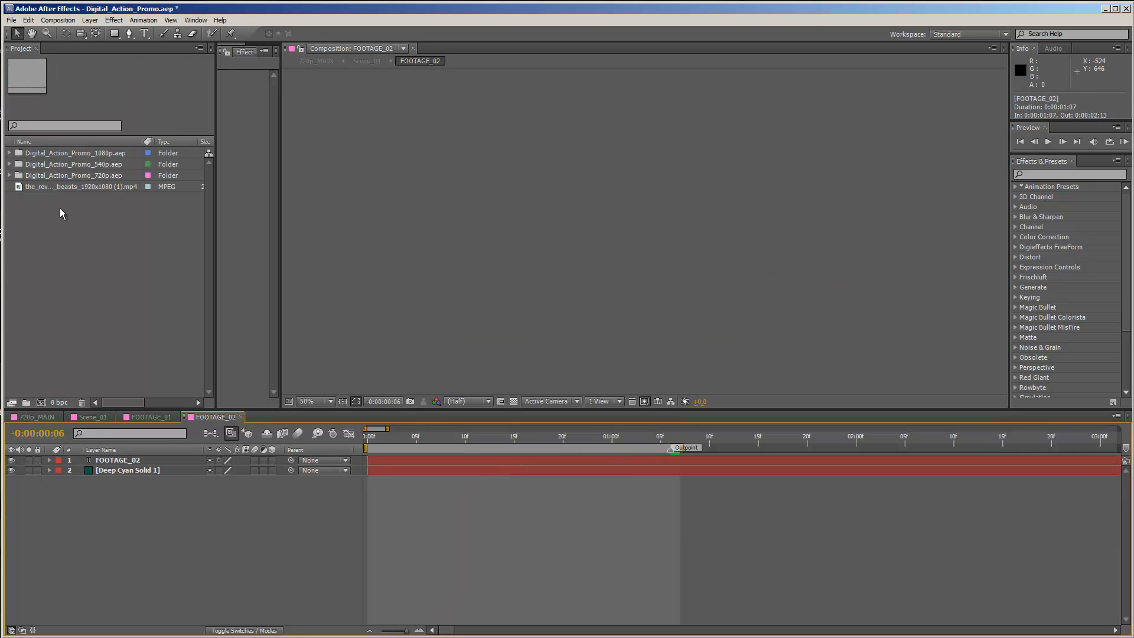
pyautogui.moveTo(50, 186); pyautogui.dragTo(118, 460)
pyautogui.moveTo(807, 459); pyautogui.dragTo(447, 467)
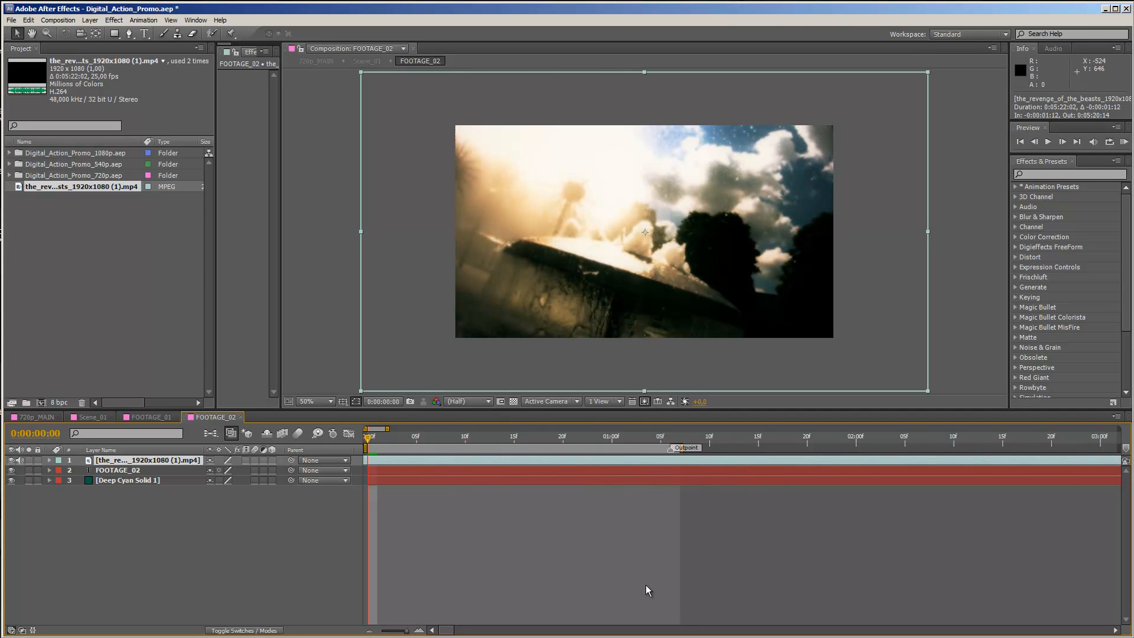
pyautogui.press('-')
pyautogui.press('-')
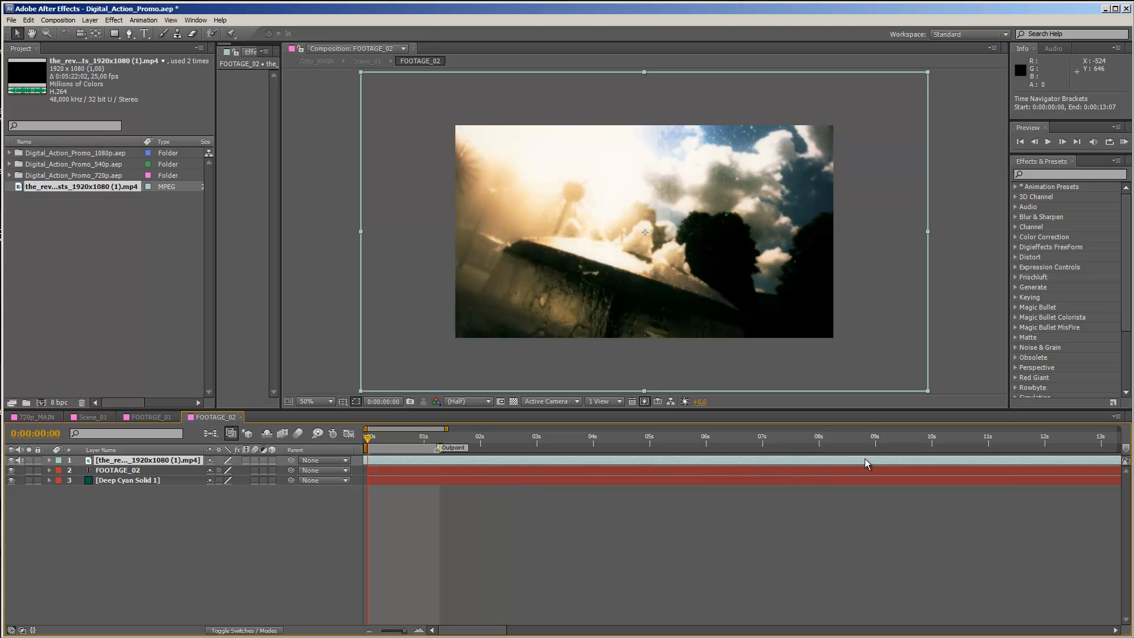
pyautogui.moveTo(914, 463); pyautogui.dragTo(534, 465)
pyautogui.click(435, 440)
pyautogui.press('space')
pyautogui.moveTo(345, 450)
pyautogui.mouseDown()
pyautogui.moveTo(690, 440)
pyautogui.moveTo(420, 450)
pyautogui.mouseUp()
# - Check the second clip in Scene_01 and close the FOOTAGE_02, FOOTAGE_01 and Scene_01 compositions
pyautogui.click(107, 418)
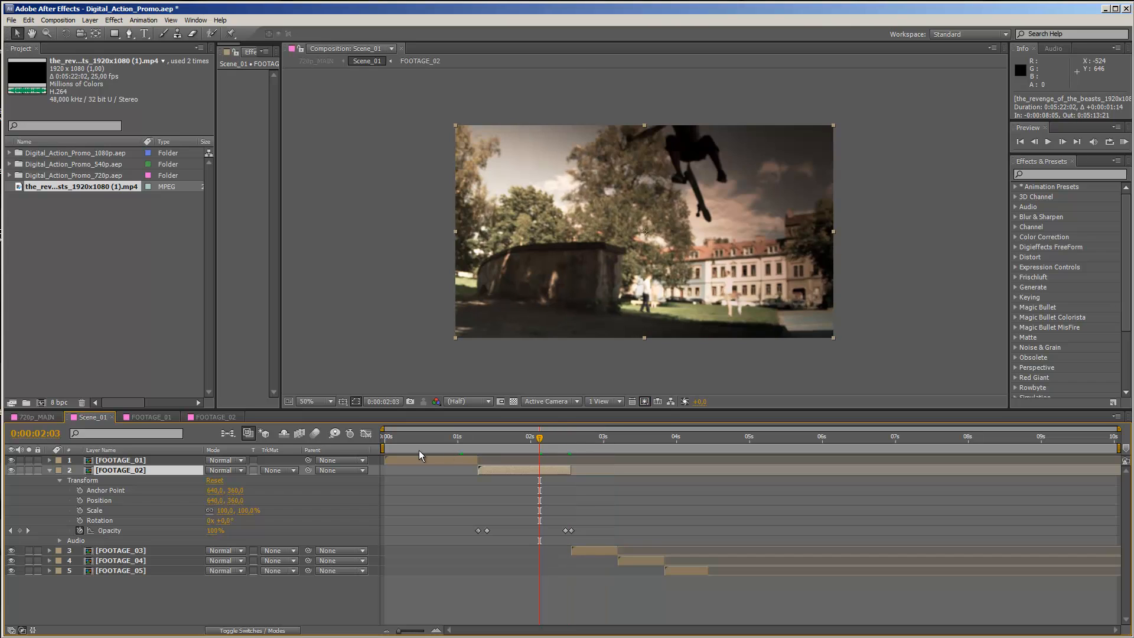
pyautogui.click(50, 471)
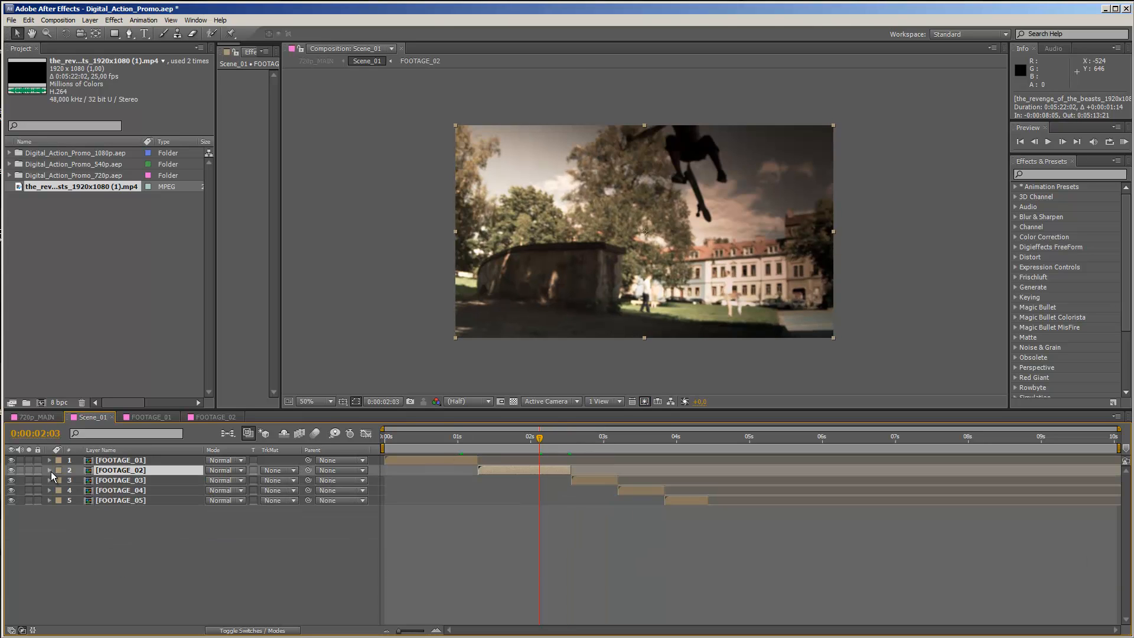
pyautogui.click(211, 417)
pyautogui.click(242, 417)
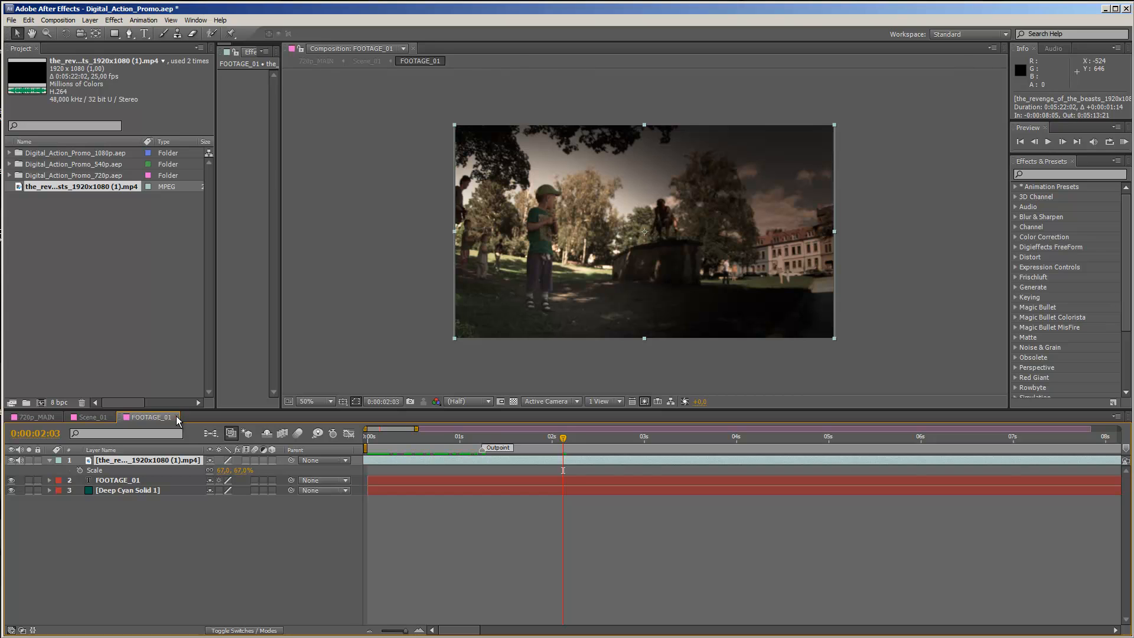
pyautogui.click(177, 417)
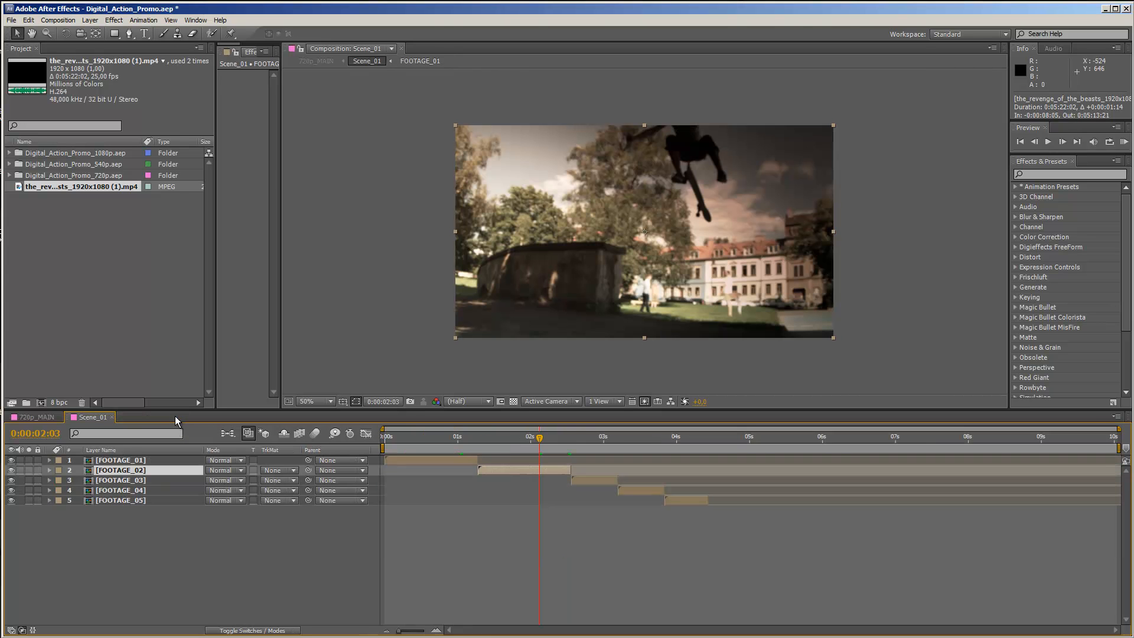
pyautogui.click(113, 417)
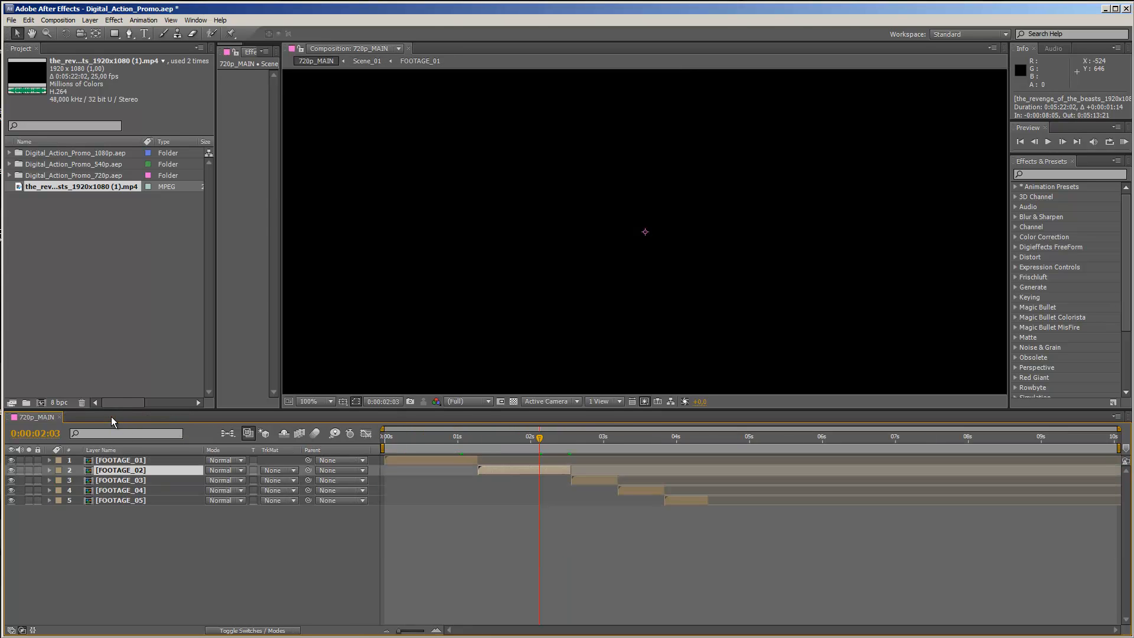
# - Collapse the Scene_01_reverse and Scene_01 layers in 720p_MAIN and scrub through the opening scenes
pyautogui.scroll(4, 26, 510)
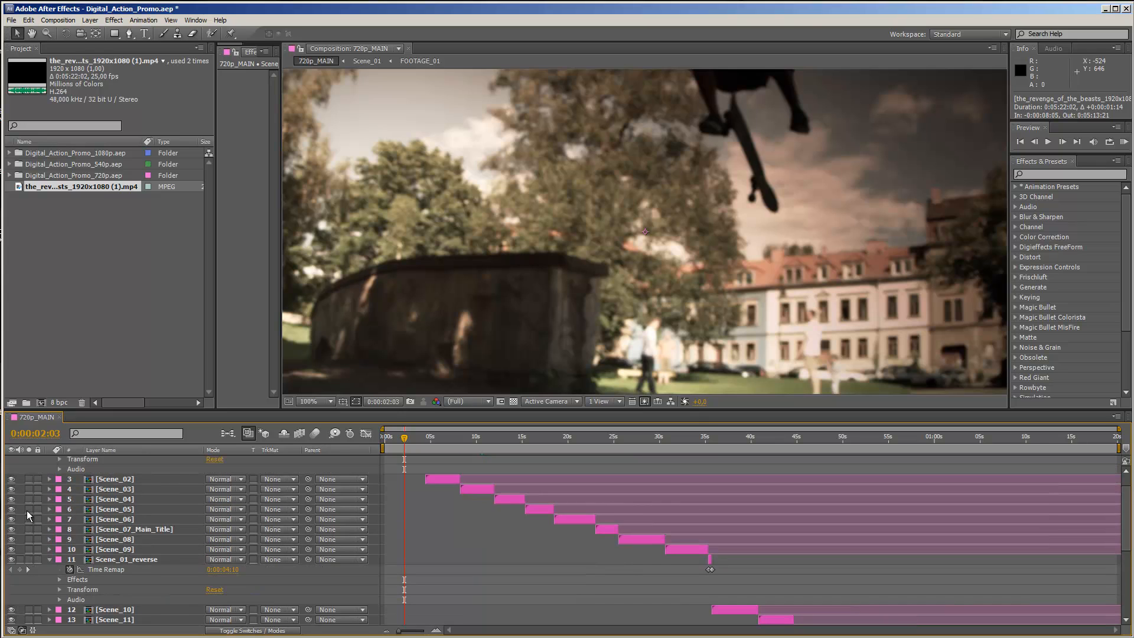
pyautogui.click(50, 559)
pyautogui.scroll(1, 50, 532)
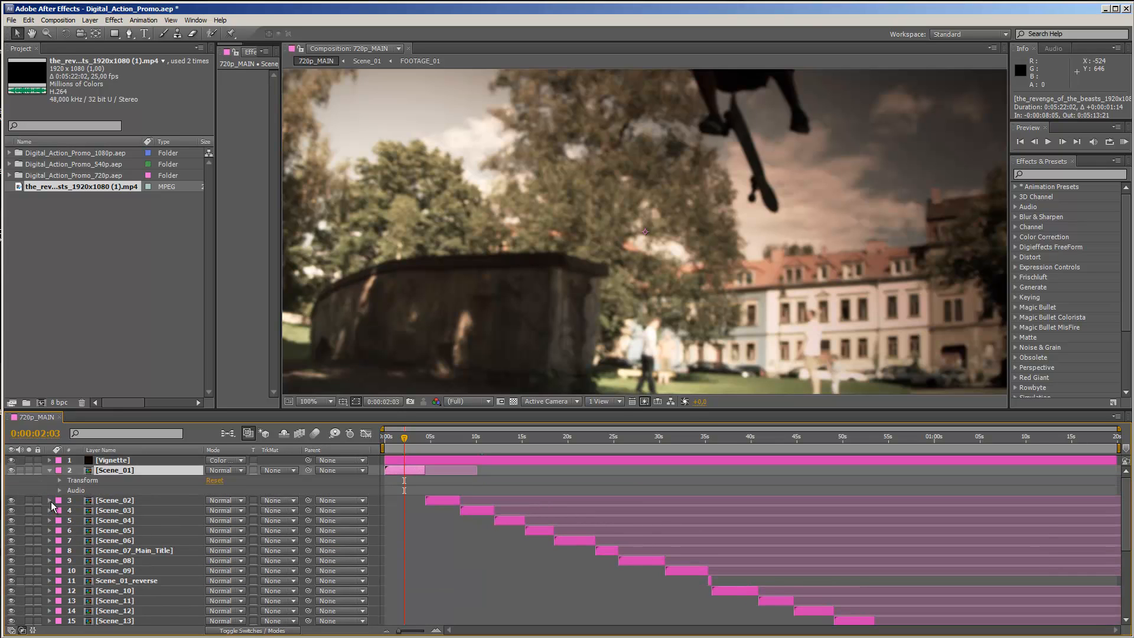
pyautogui.click(49, 470)
pyautogui.moveTo(416, 441); pyautogui.dragTo(438, 439)
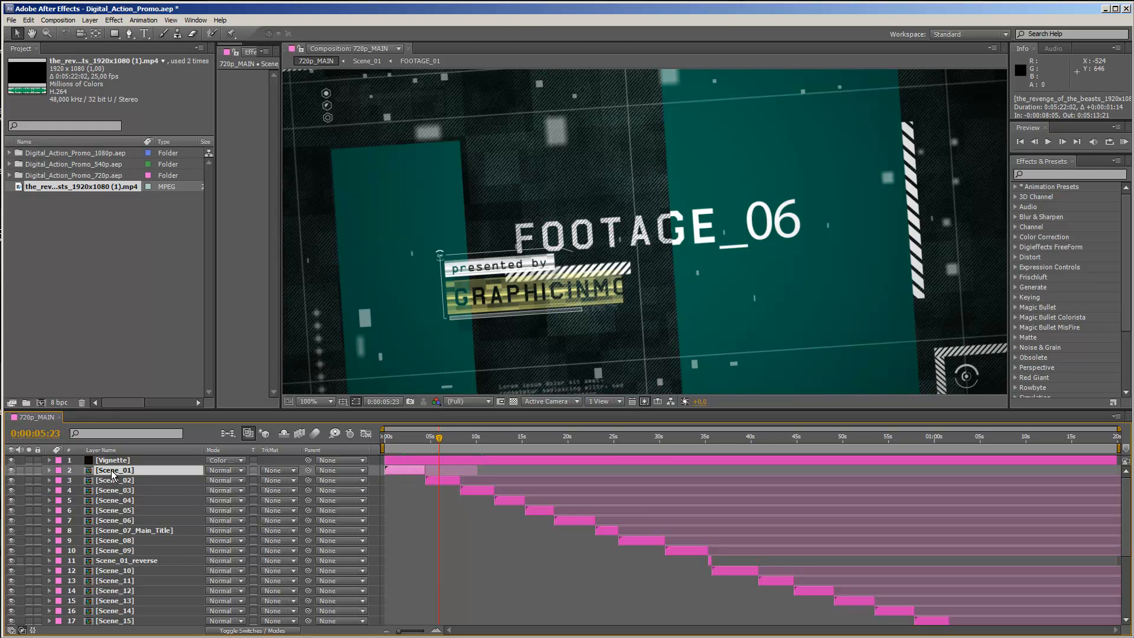
pyautogui.moveTo(385, 440)
pyautogui.mouseDown()
pyautogui.moveTo(412, 447)
pyautogui.moveTo(399, 447)
pyautogui.mouseUp()
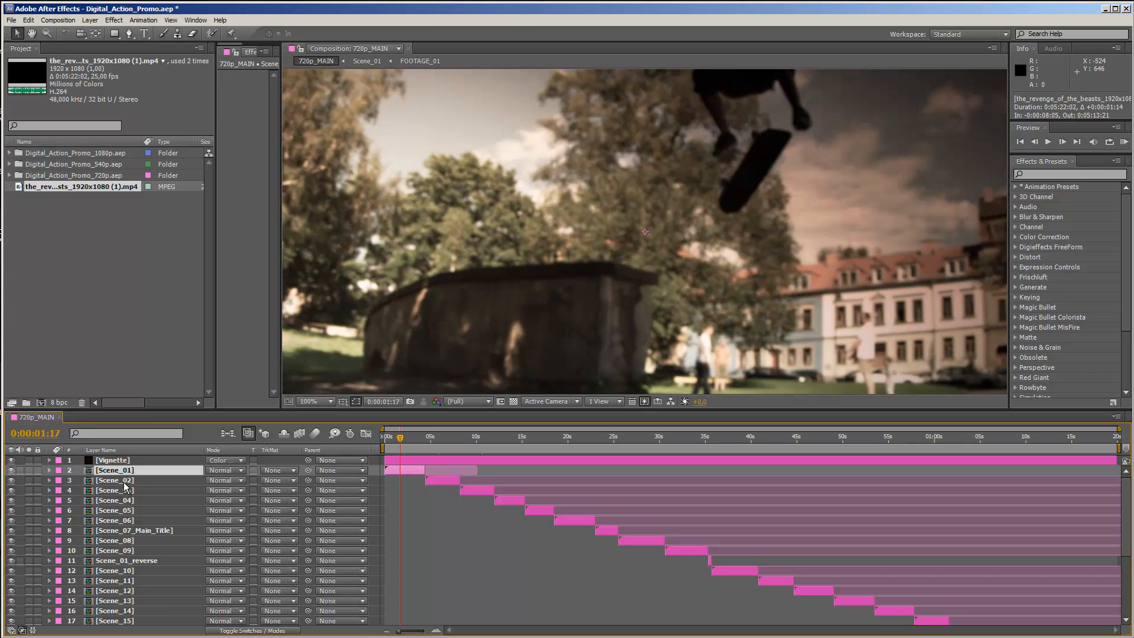
# - Move the Scene_07_Main_Title layer above Scene_01 and to the start of the timeline, trying and undoing a shift of Scene_01 alone
pyautogui.click(151, 481)
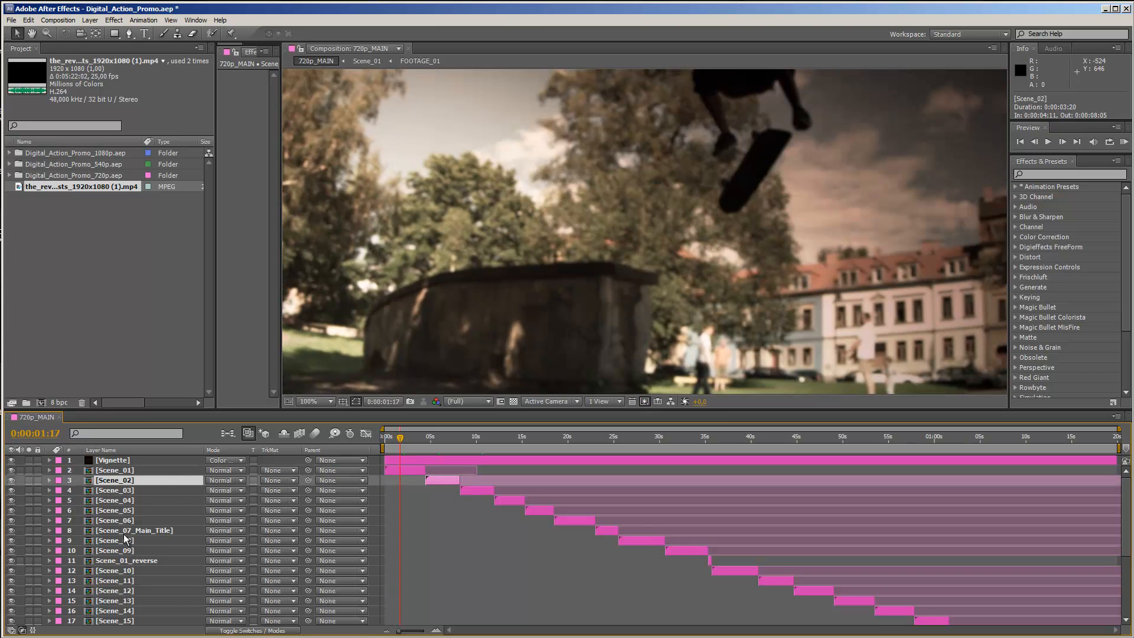
pyautogui.click(125, 530)
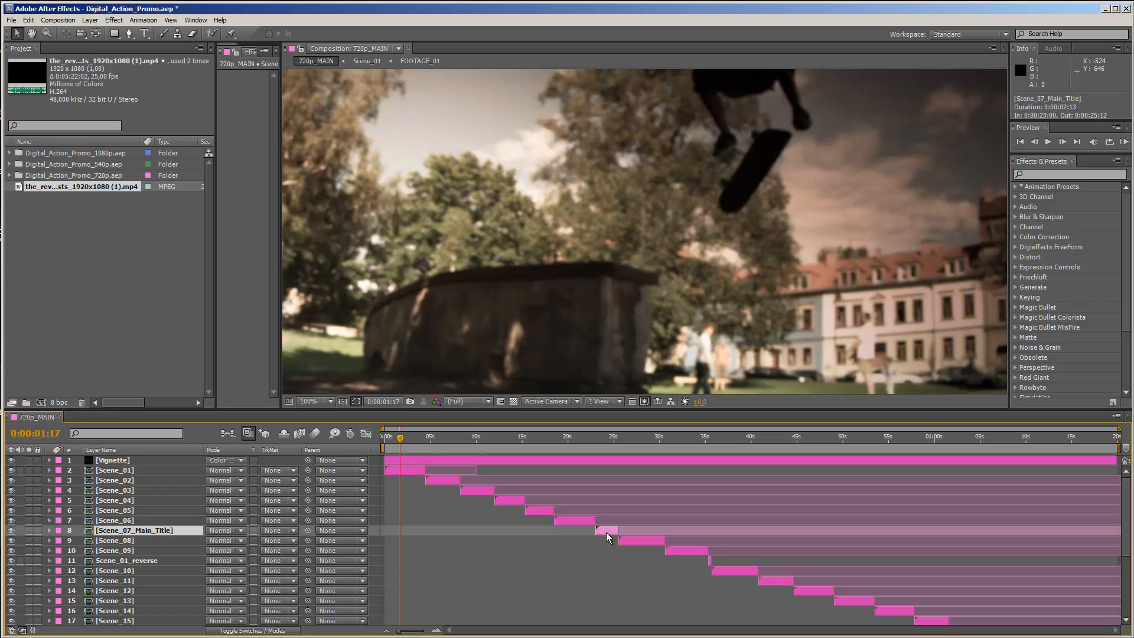
pyautogui.moveTo(116, 534); pyautogui.dragTo(134, 479)
pyautogui.moveTo(612, 470); pyautogui.dragTo(403, 481)
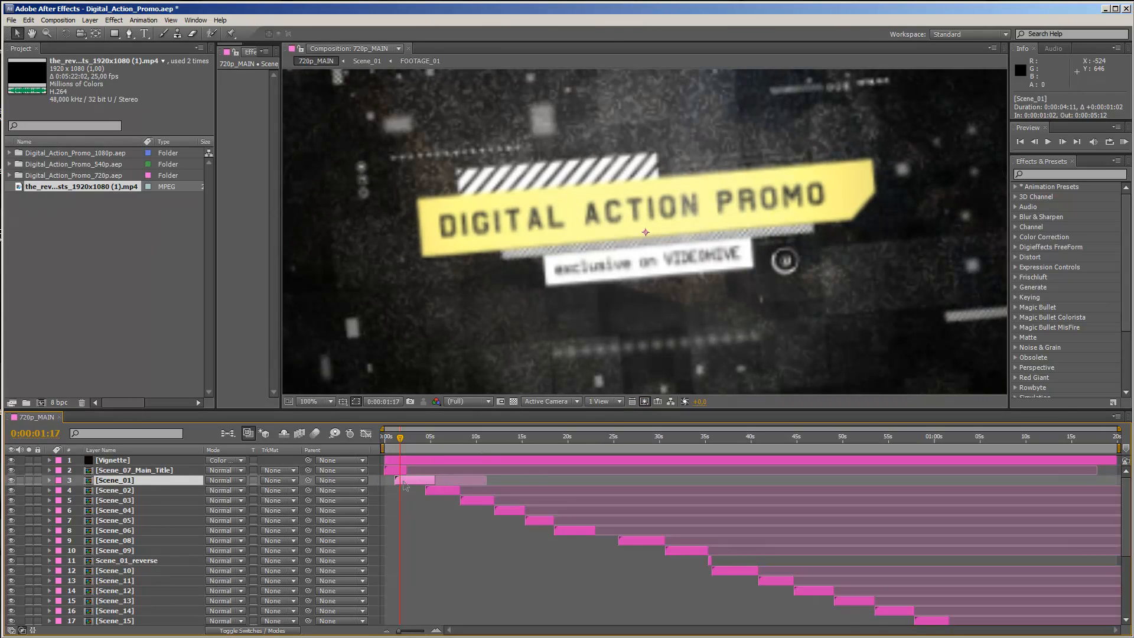
pyautogui.hotkey('ctrl', 'z')
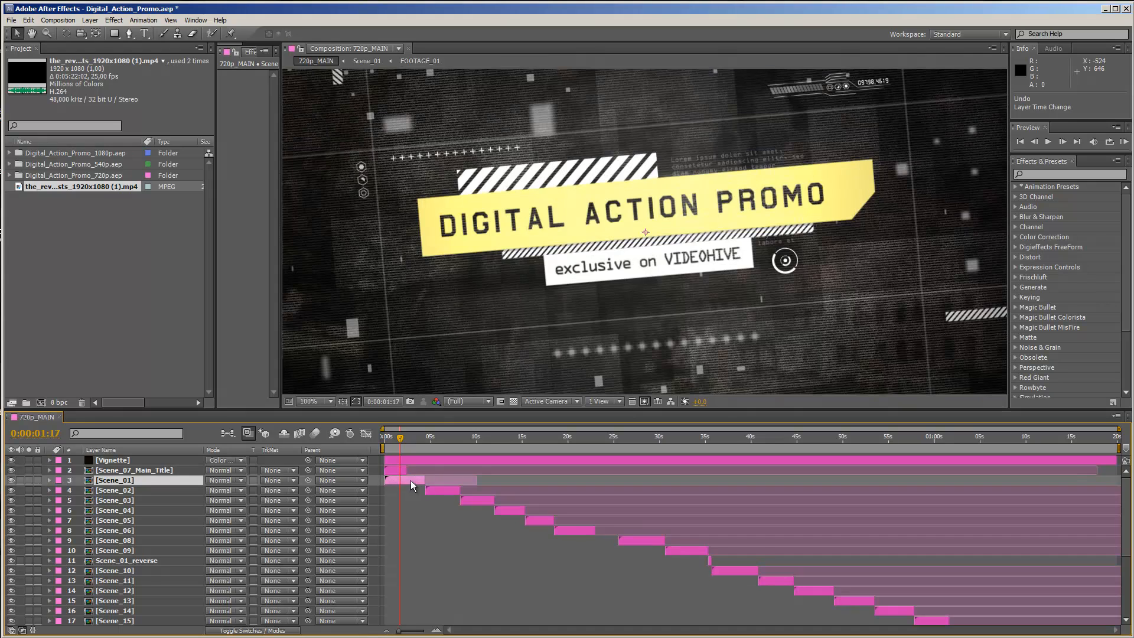
# - Shift the Scene_01 through Scene_06 layers together so that Scene_01 starts at 0:00:02:11, right after the main title
pyautogui.keyDown('shift'); pyautogui.click(577, 534); pyautogui.keyUp('shift')
pyautogui.moveTo(401, 479); pyautogui.dragTo(424, 478)
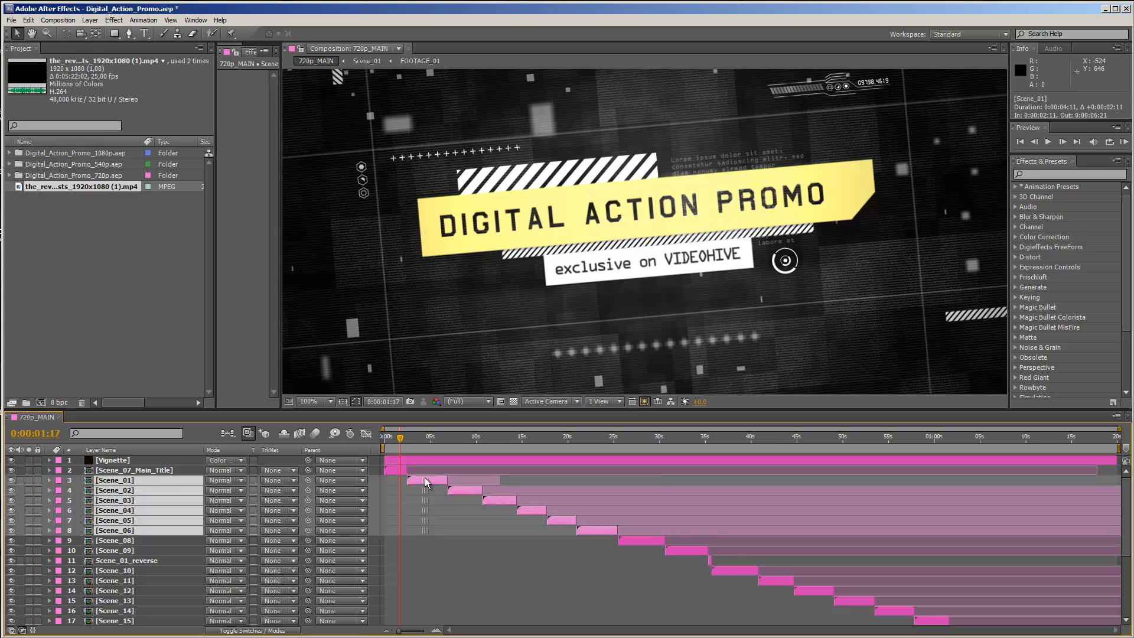
pyautogui.moveTo(399, 440)
pyautogui.mouseDown()
pyautogui.moveTo(386, 437)
pyautogui.moveTo(431, 443)
pyautogui.moveTo(417, 443)
pyautogui.mouseUp()
# - Undo the scene shift and the main title's move, restoring the original scene order and timing
pyautogui.hotkey('ctrl', 'z')
pyautogui.hotkey('ctrl', 'z')
pyautogui.hotkey('ctrl', 'z')
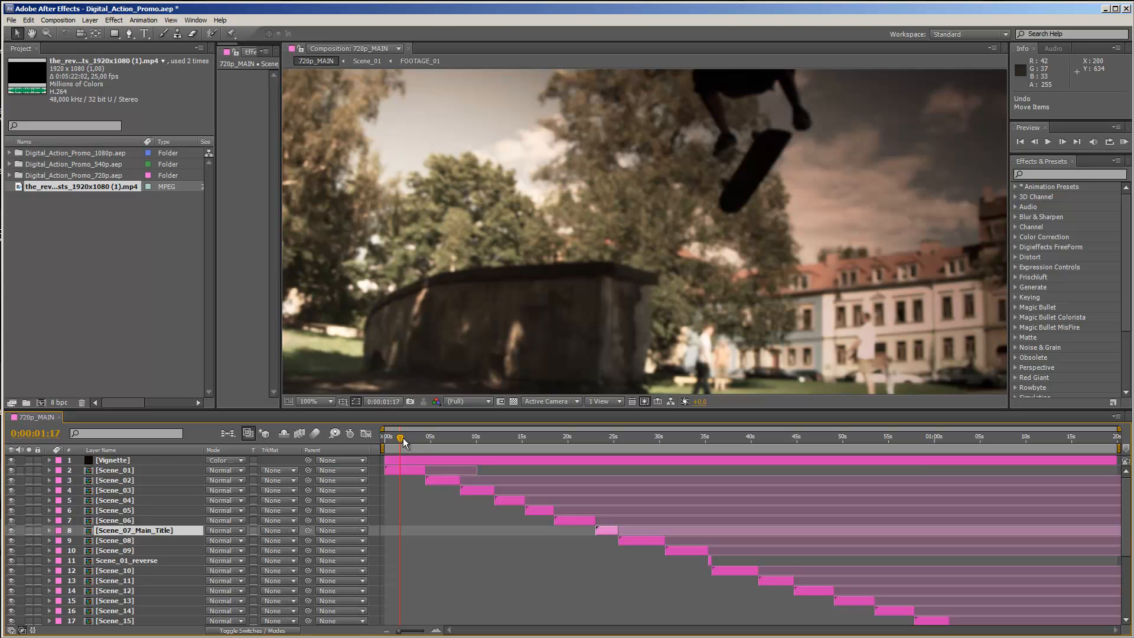
# - Preview 720p_MAIN up to the presented-by title at 0:00:06:19 and open the Scene_02 composition
pyautogui.press('space')
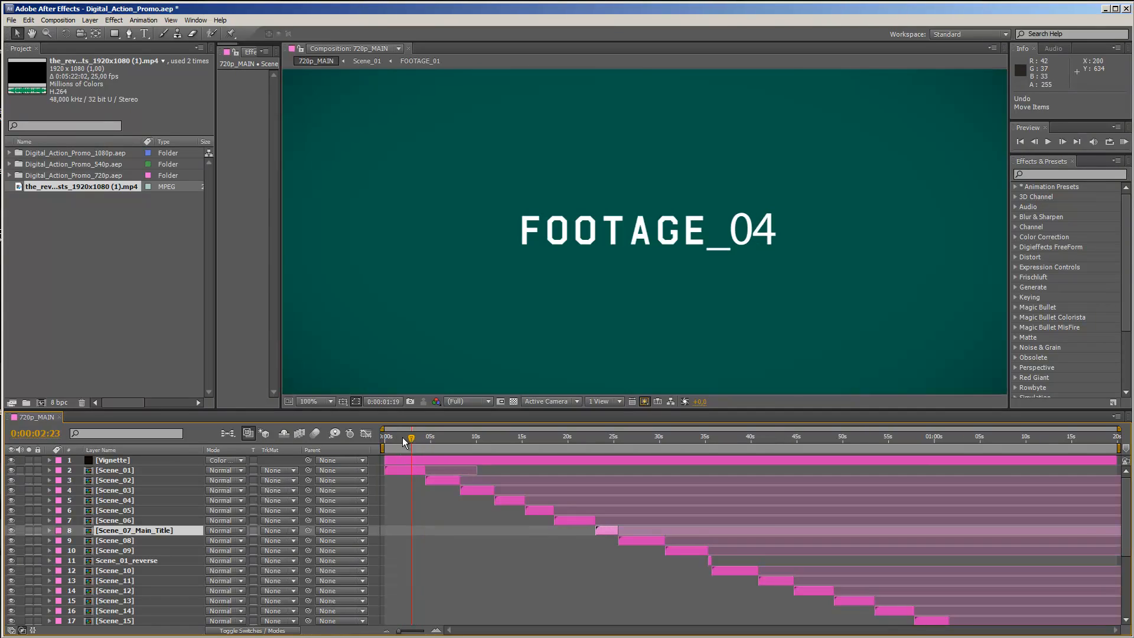
pyautogui.moveTo(403, 438); pyautogui.dragTo(447, 440)
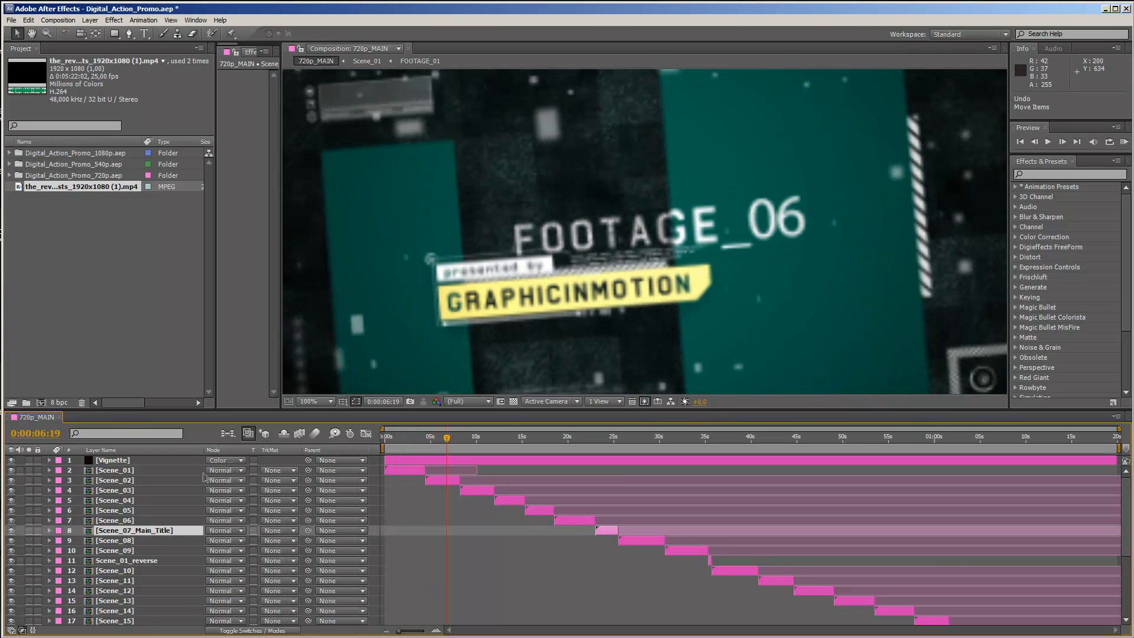
pyautogui.click(203, 479)
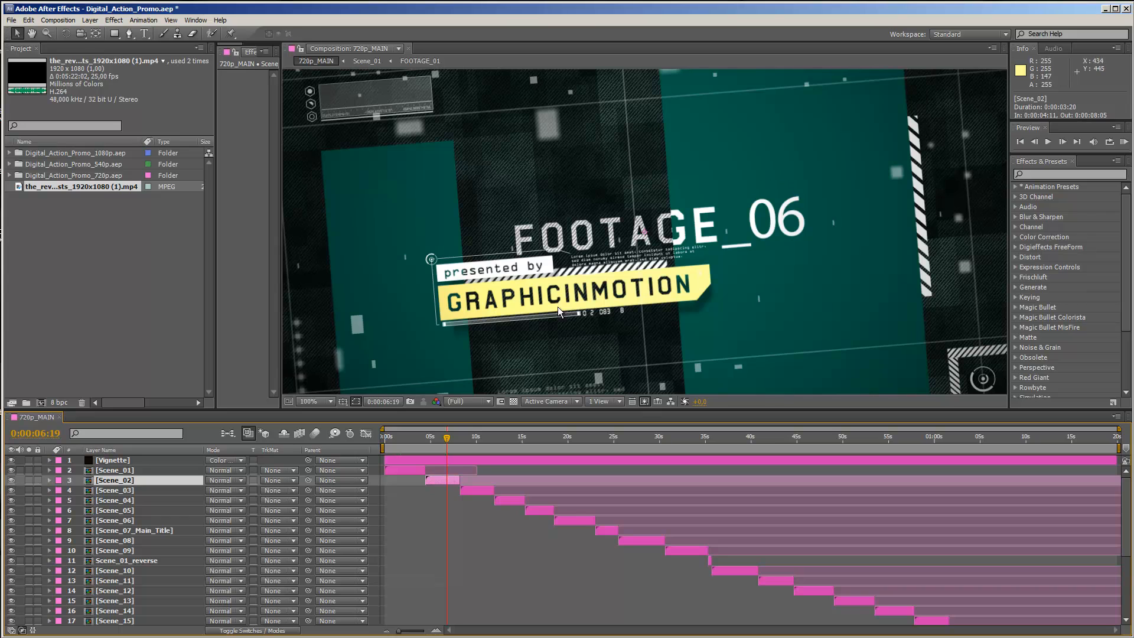
pyautogui.doubleClick(441, 480)
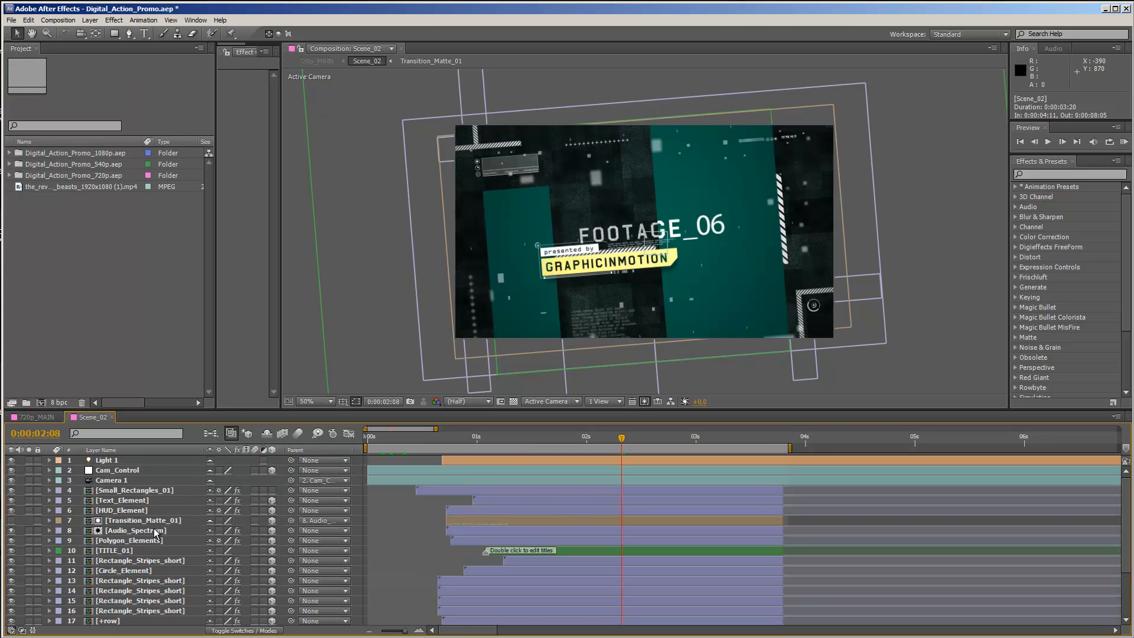
# - Select the FOOTAGE_06_cutout layer in Scene_02 and open the FOOTAGE_06 composition from the 720p FOOTAGE PLACEHOLDERS folder
pyautogui.press('.')
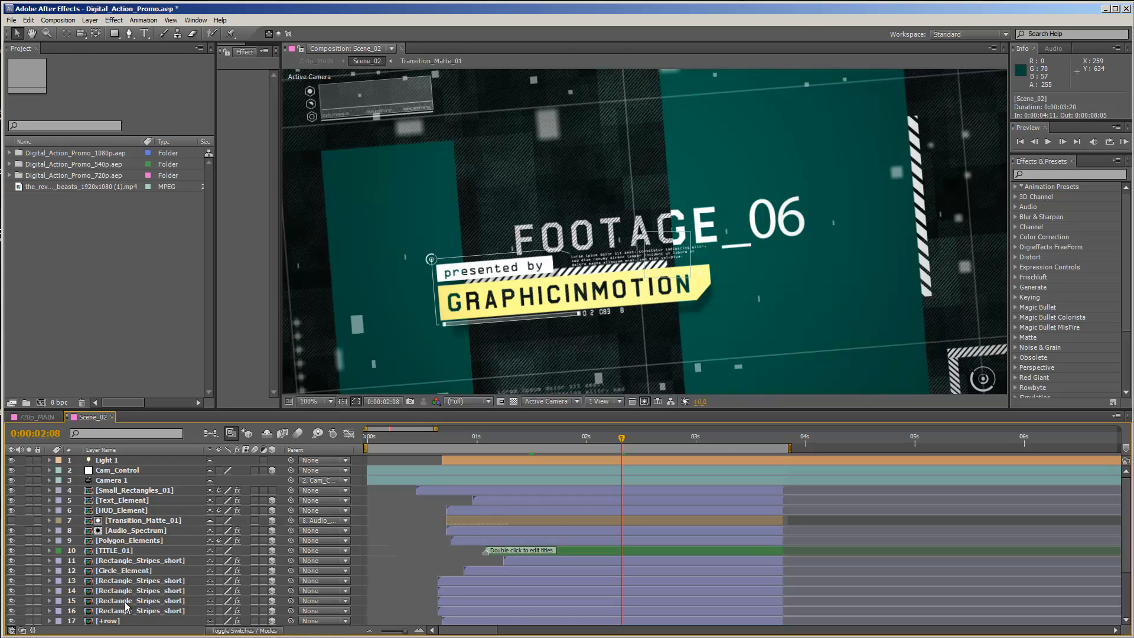
pyautogui.scroll(-3, 125, 606)
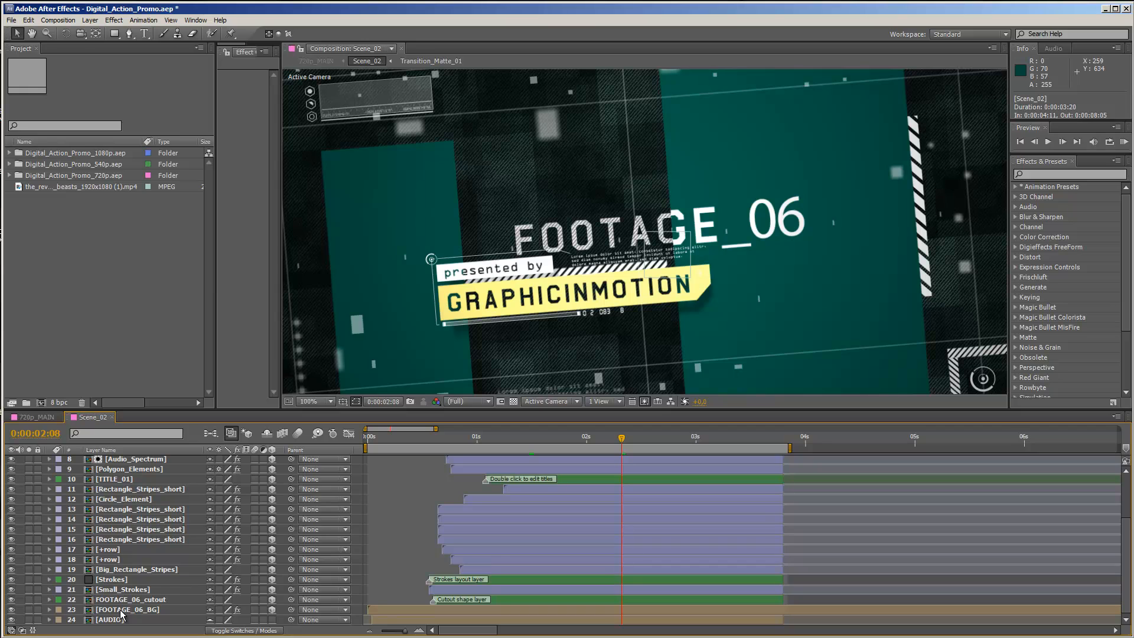
pyautogui.click(112, 600)
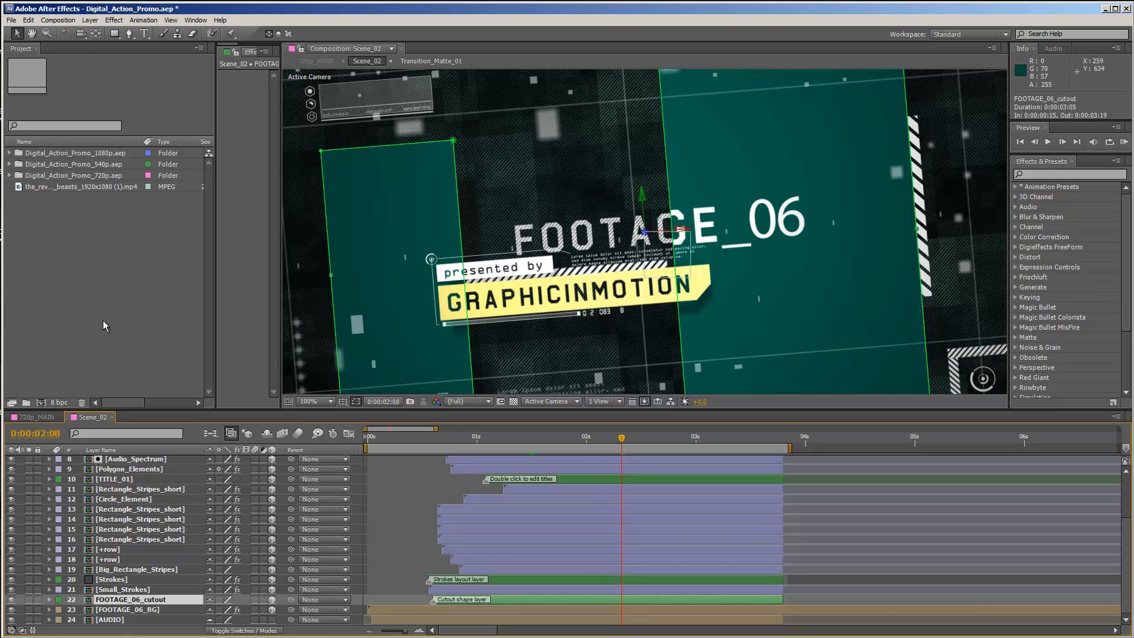
pyautogui.click(11, 176)
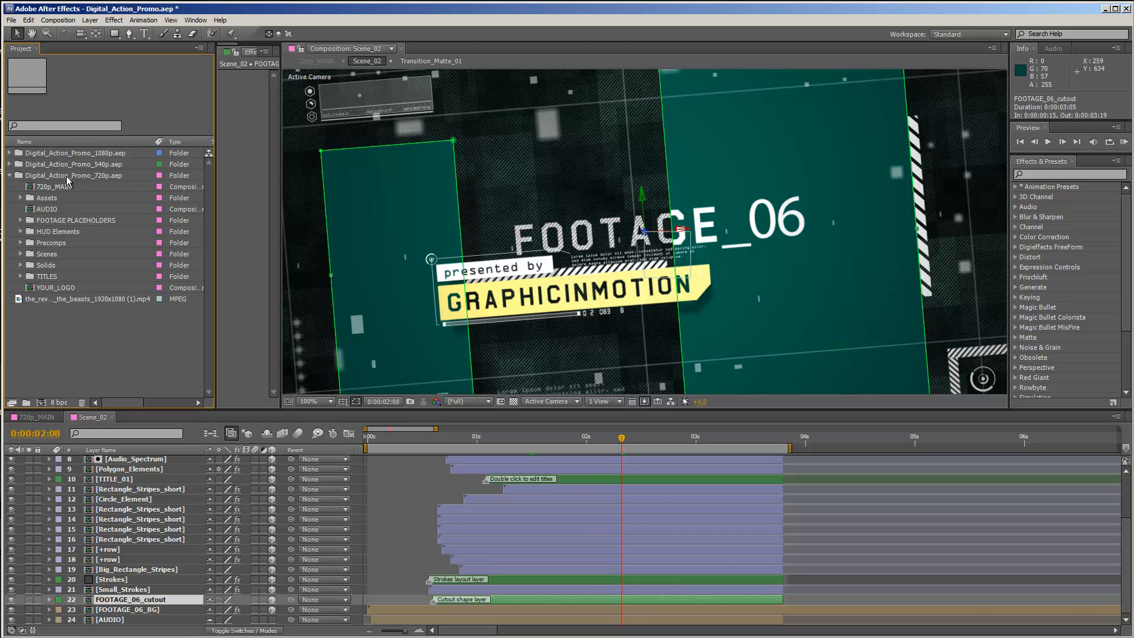
pyautogui.click(22, 221)
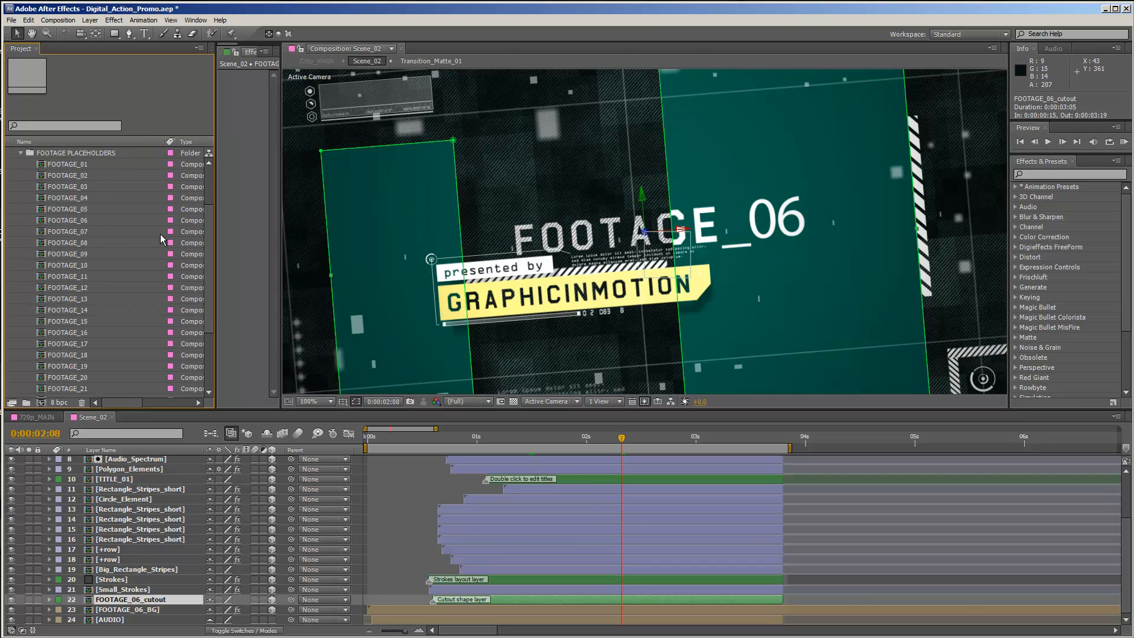
pyautogui.doubleClick(62, 220)
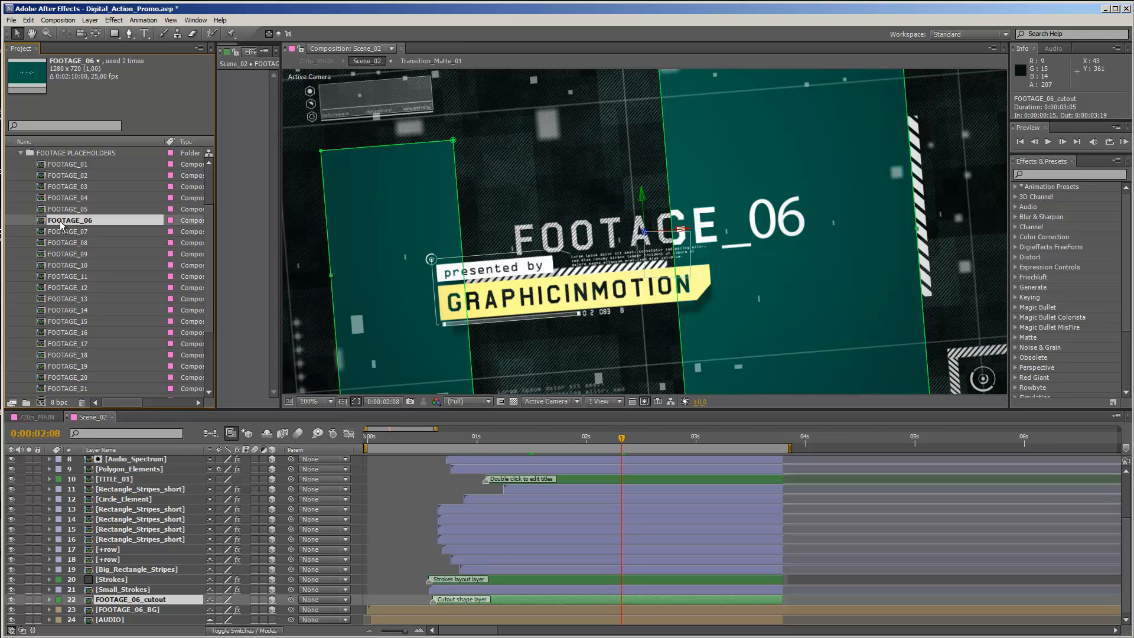
# - Add the 1920x1080 MP4 clip as the top layer of FOOTAGE_06 and slide it to an in point of -0:00:44:09
pyautogui.scroll(-3, 97, 278)
pyautogui.moveTo(49, 388); pyautogui.dragTo(74, 458)
pyautogui.moveTo(945, 461); pyautogui.dragTo(410, 463)
pyautogui.moveTo(968, 461); pyautogui.dragTo(1057, 452)
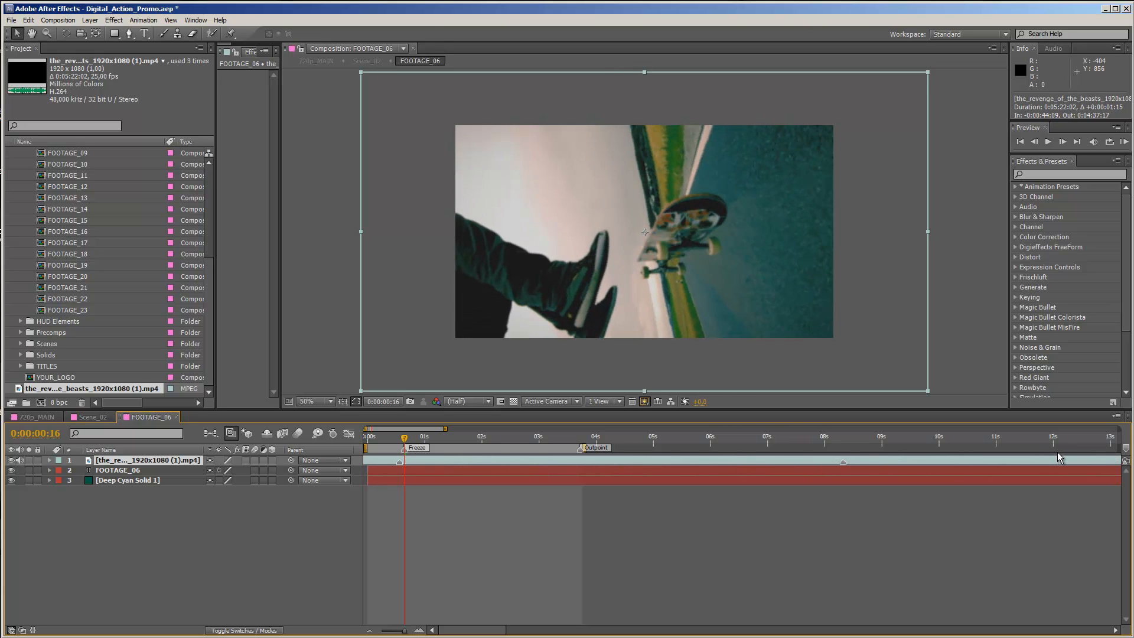
# - Delete all markers from the video layer in FOOTAGE_06 and show both the Freeze and Outpoint composition markers
pyautogui.rightClick(400, 463)
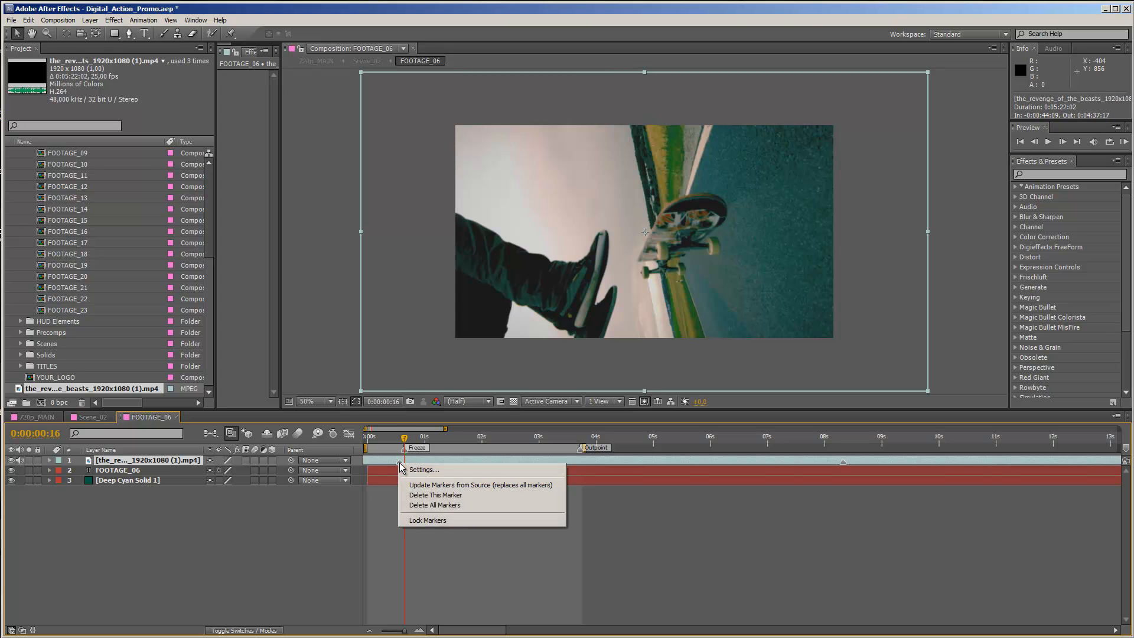
pyautogui.click(417, 505)
pyautogui.scroll(2, 444, 550)
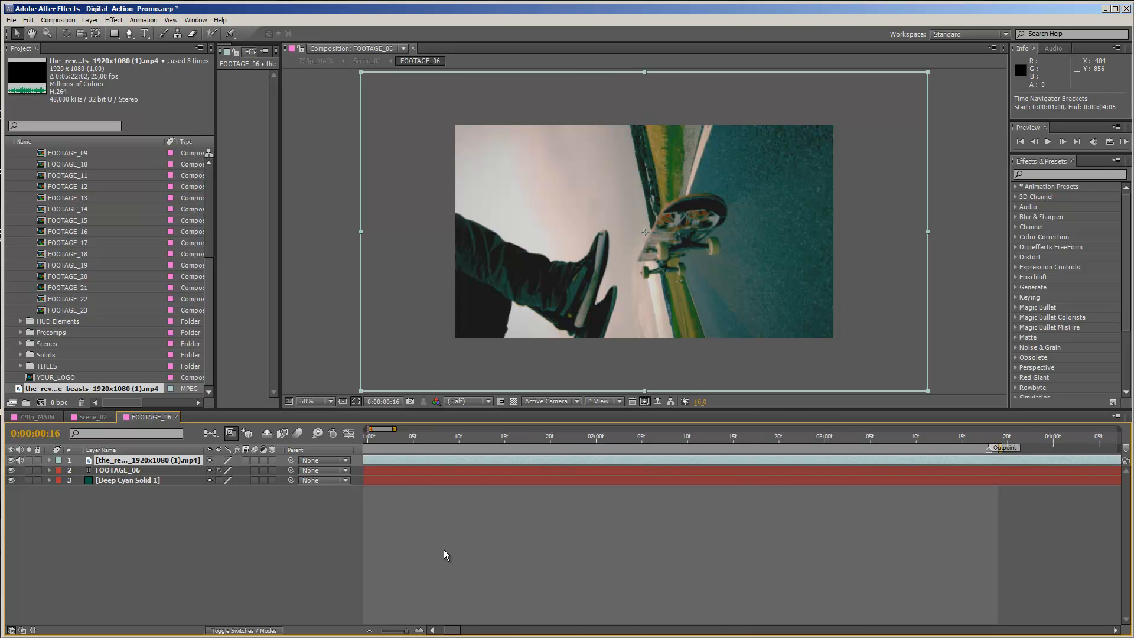
pyautogui.moveTo(457, 630); pyautogui.dragTo(431, 629)
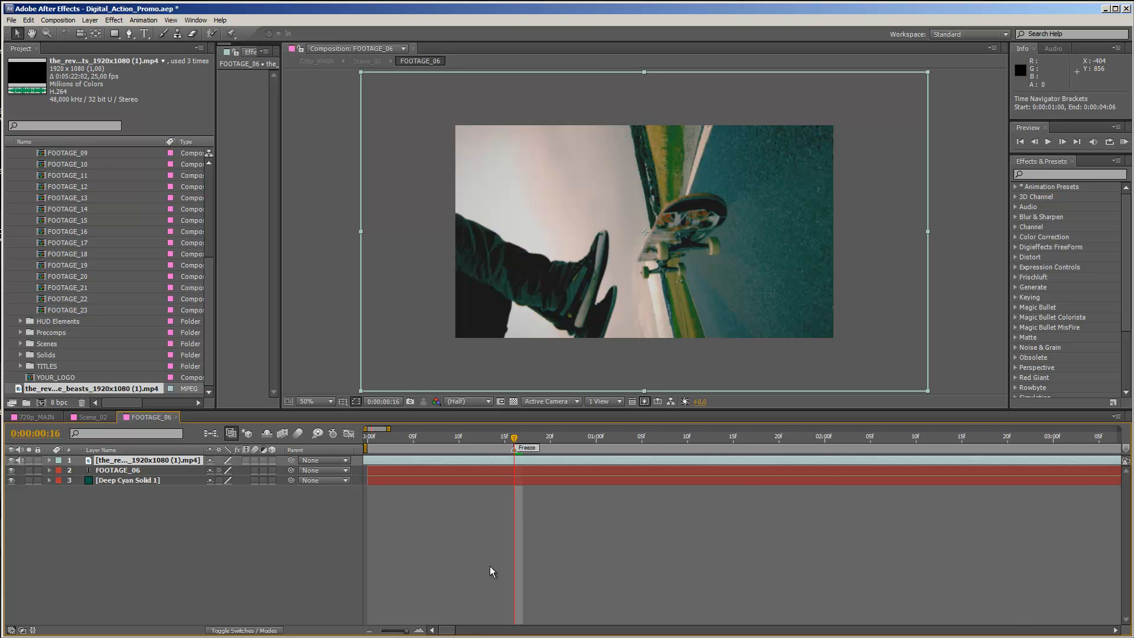
pyautogui.scroll(-3, 490, 566)
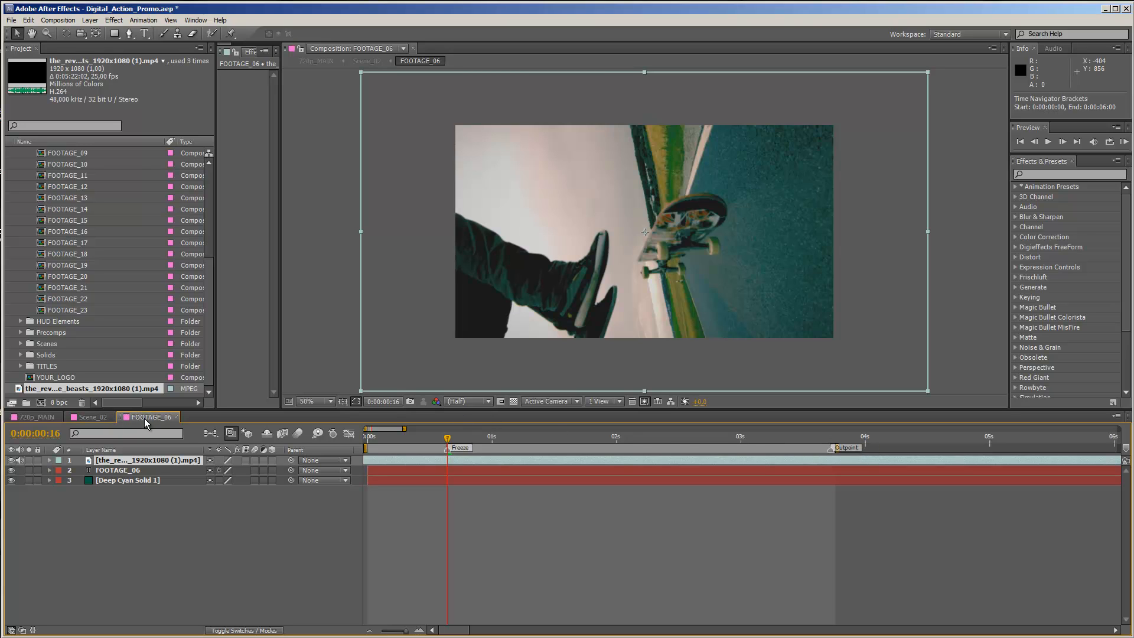
# - Check the frame at the Freeze marker in FOOTAGE_06 against the frames leading up to the freeze in Scene_02
pyautogui.moveTo(448, 438)
pyautogui.mouseDown()
pyautogui.moveTo(413, 438)
pyautogui.moveTo(448, 436)
pyautogui.mouseUp()
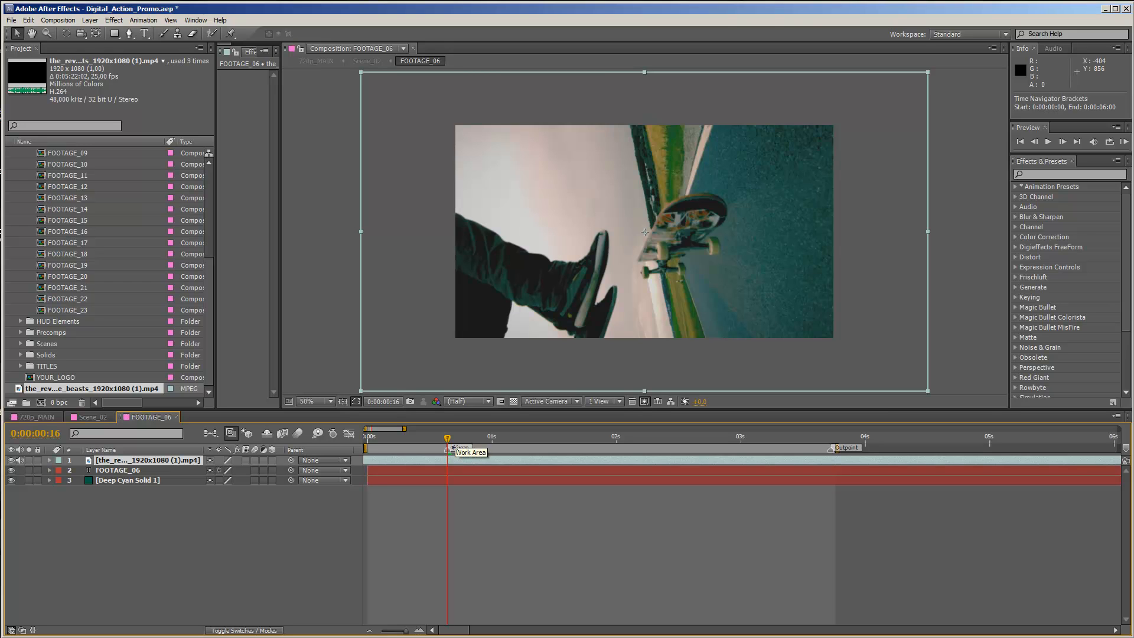
pyautogui.moveTo(449, 440)
pyautogui.mouseDown()
pyautogui.moveTo(361, 436)
pyautogui.moveTo(846, 427)
pyautogui.moveTo(447, 438)
pyautogui.mouseUp()
pyautogui.click(84, 418)
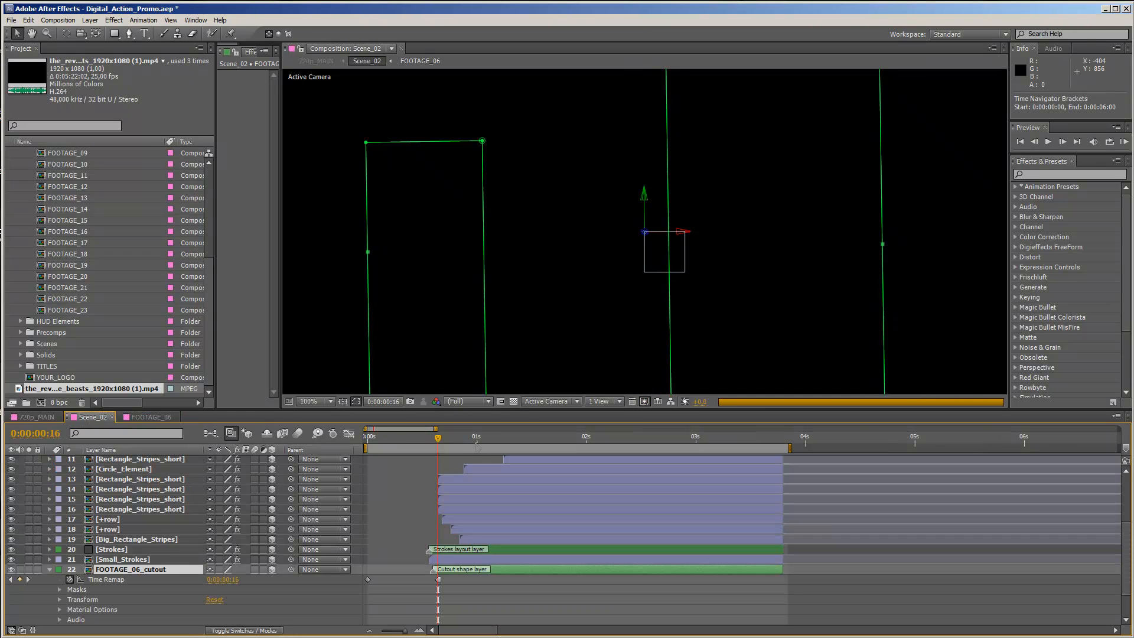
pyautogui.moveTo(368, 437); pyautogui.dragTo(423, 440)
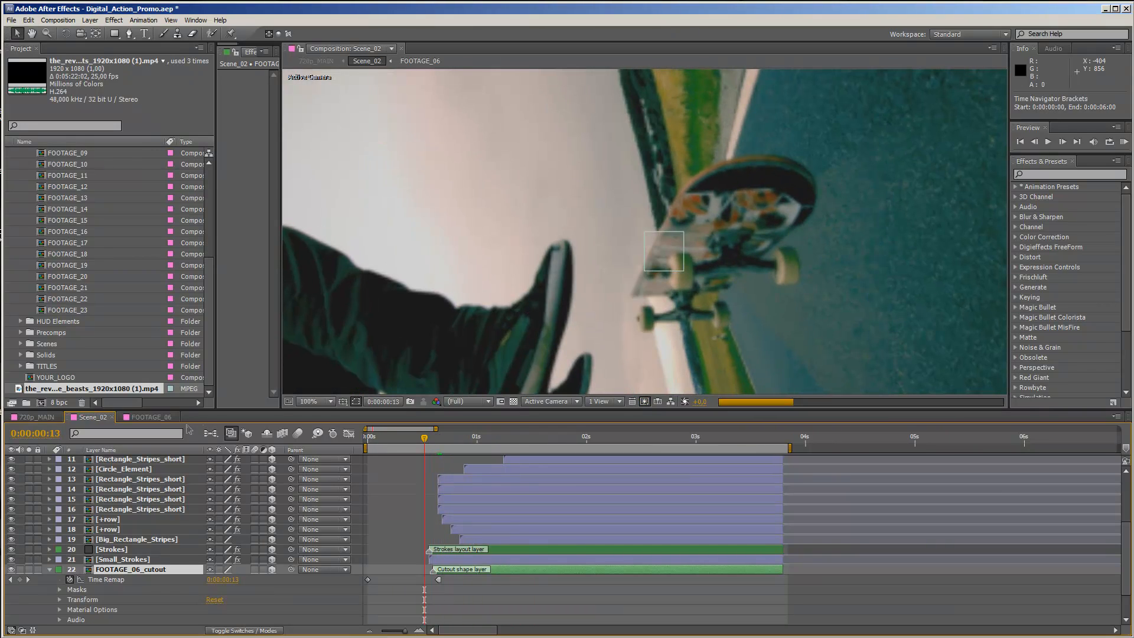
pyautogui.click(151, 417)
pyautogui.moveTo(434, 440); pyautogui.dragTo(447, 439)
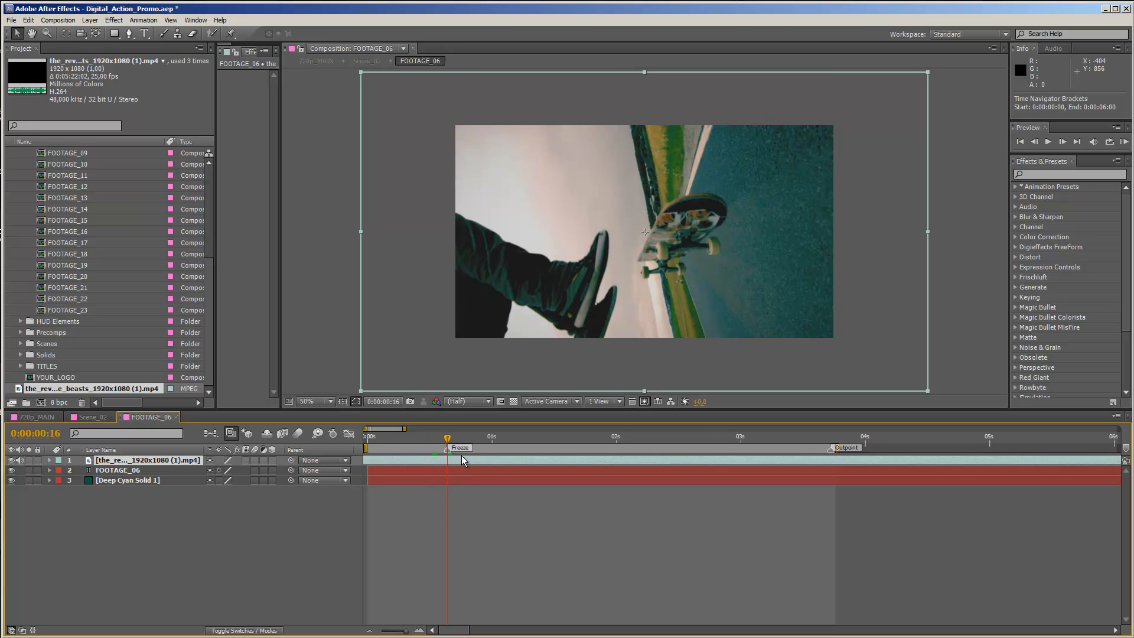
# - Shift the video layer in FOOTAGE_06 three frames later and set its scale to 68%
pyautogui.moveTo(667, 456)
pyautogui.mouseDown()
pyautogui.moveTo(572, 462)
pyautogui.moveTo(685, 459)
pyautogui.mouseUp()
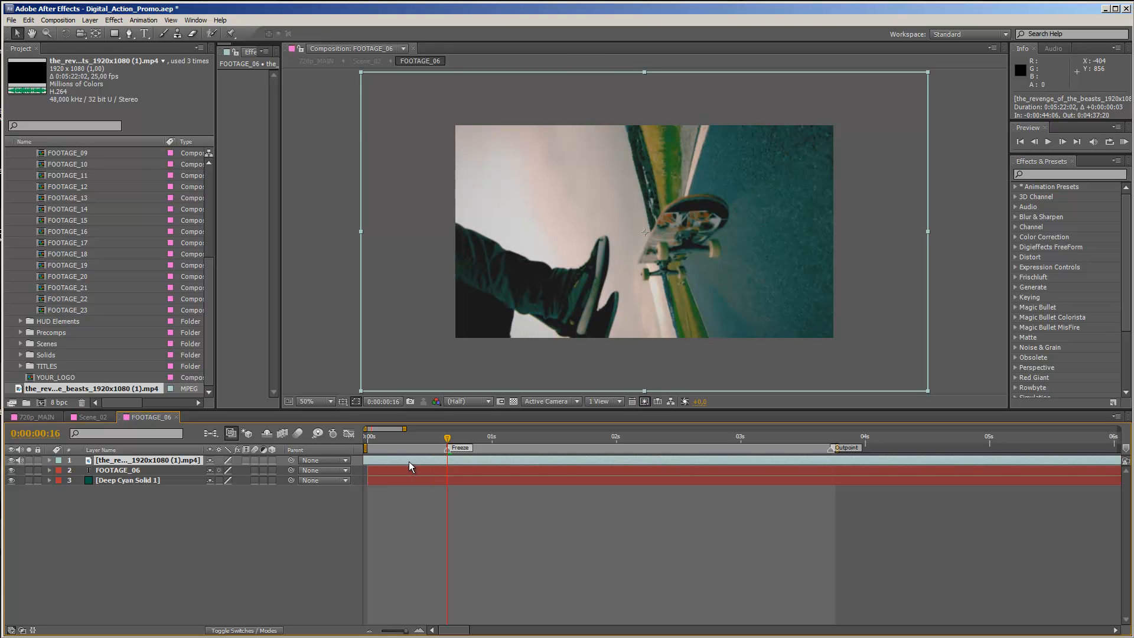
pyautogui.press('s')
pyautogui.moveTo(254, 472); pyautogui.dragTo(230, 470)
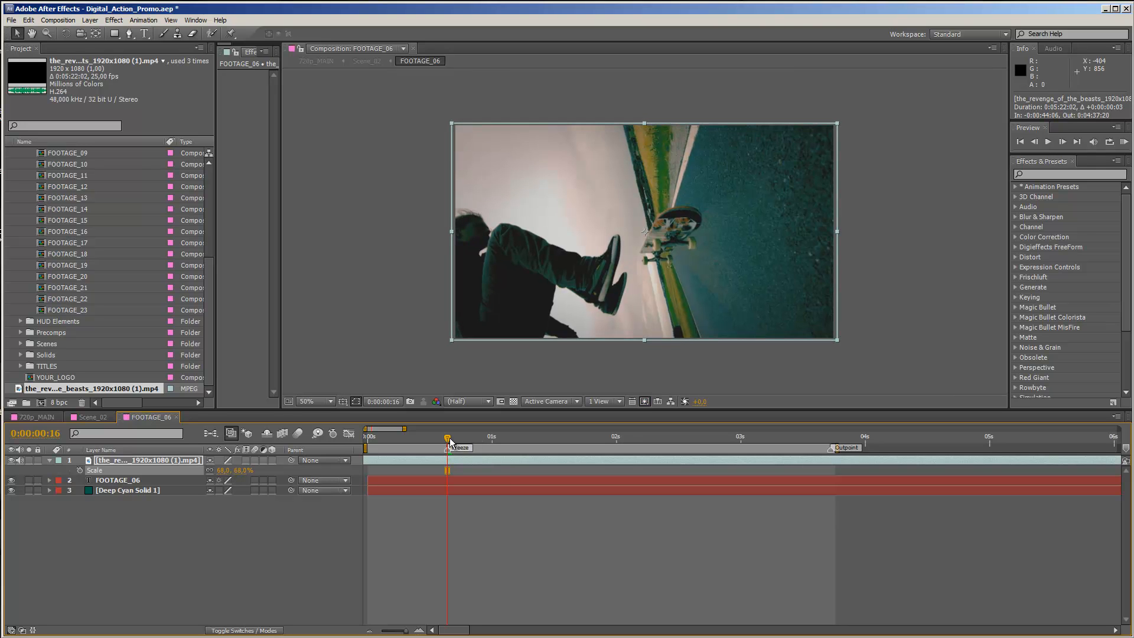
# - Examine the rescaled clip around the freeze point in Scene_02, ending back at the Freeze marker in FOOTAGE_06
pyautogui.click(93, 417)
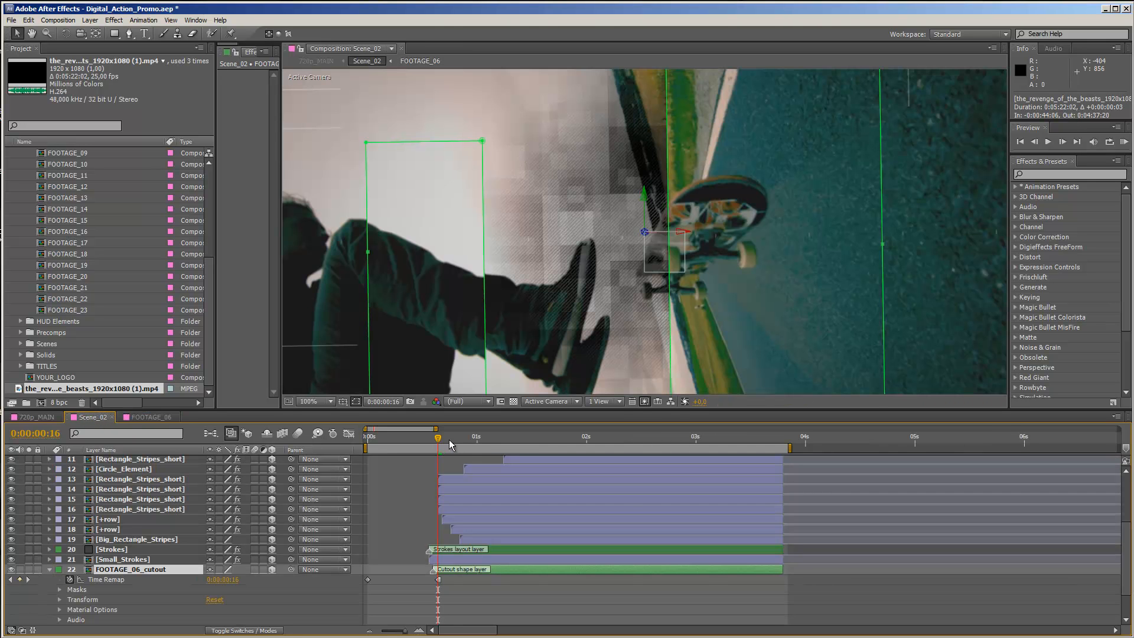
pyautogui.moveTo(423, 444)
pyautogui.mouseDown()
pyautogui.moveTo(354, 446)
pyautogui.moveTo(500, 447)
pyautogui.moveTo(417, 448)
pyautogui.mouseUp()
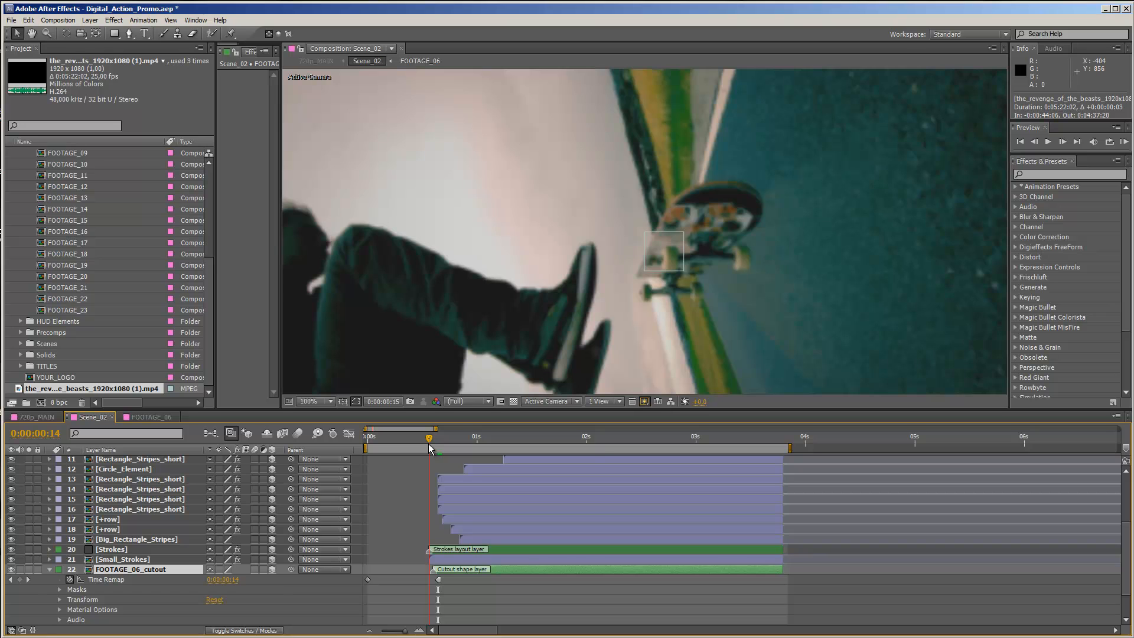
pyautogui.click(151, 417)
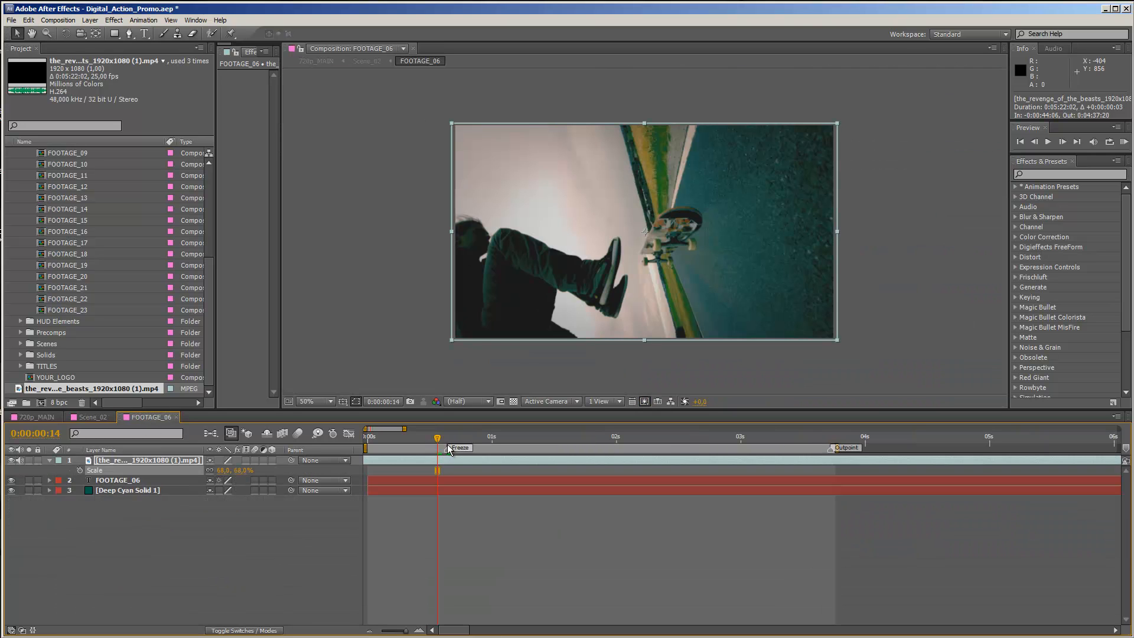
pyautogui.moveTo(438, 438); pyautogui.dragTo(447, 438)
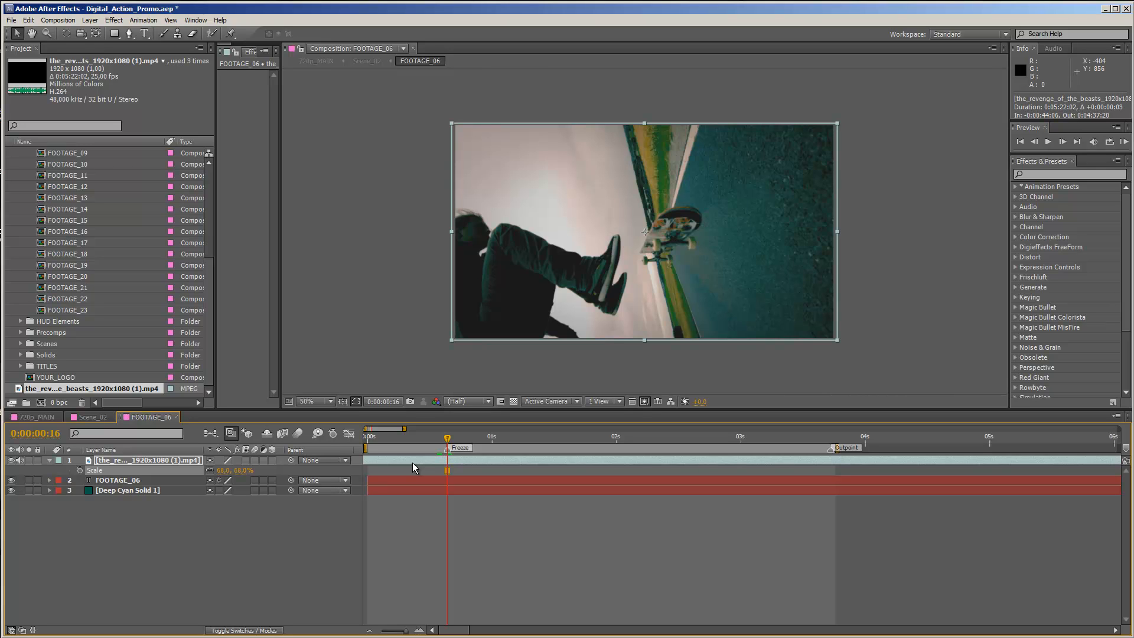
# - Mark the video layer's frame at 0:00:00:16 with a layer marker and slide the layer to an in point of -0:00:38:22
pyautogui.click(424, 464)
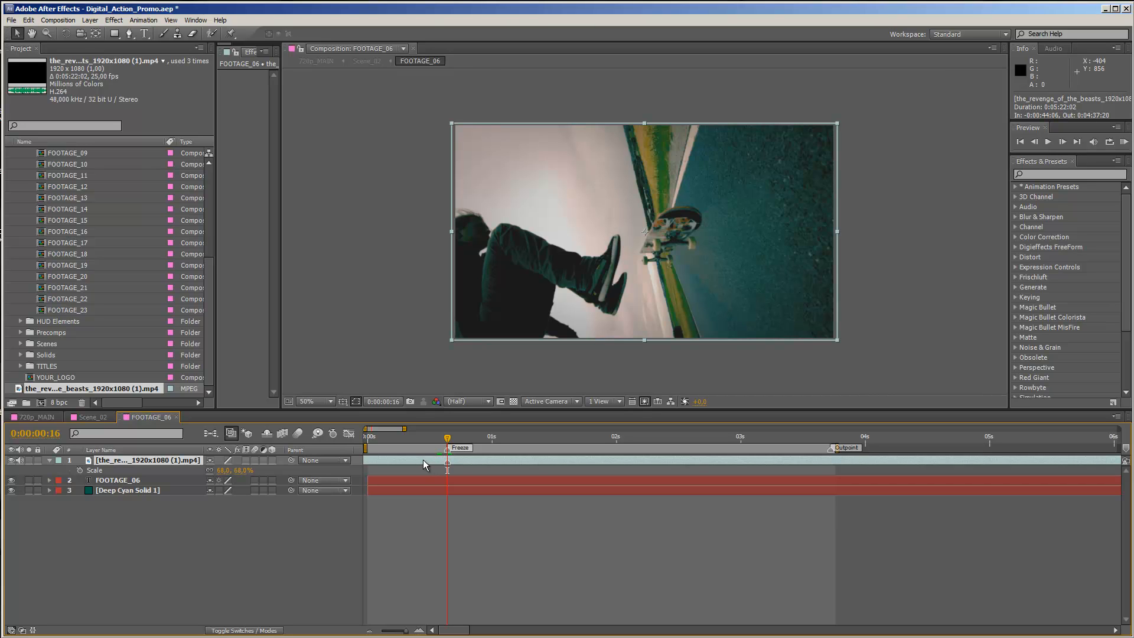
pyautogui.moveTo(405, 463); pyautogui.dragTo(983, 453)
pyautogui.press('-')
pyautogui.press('-')
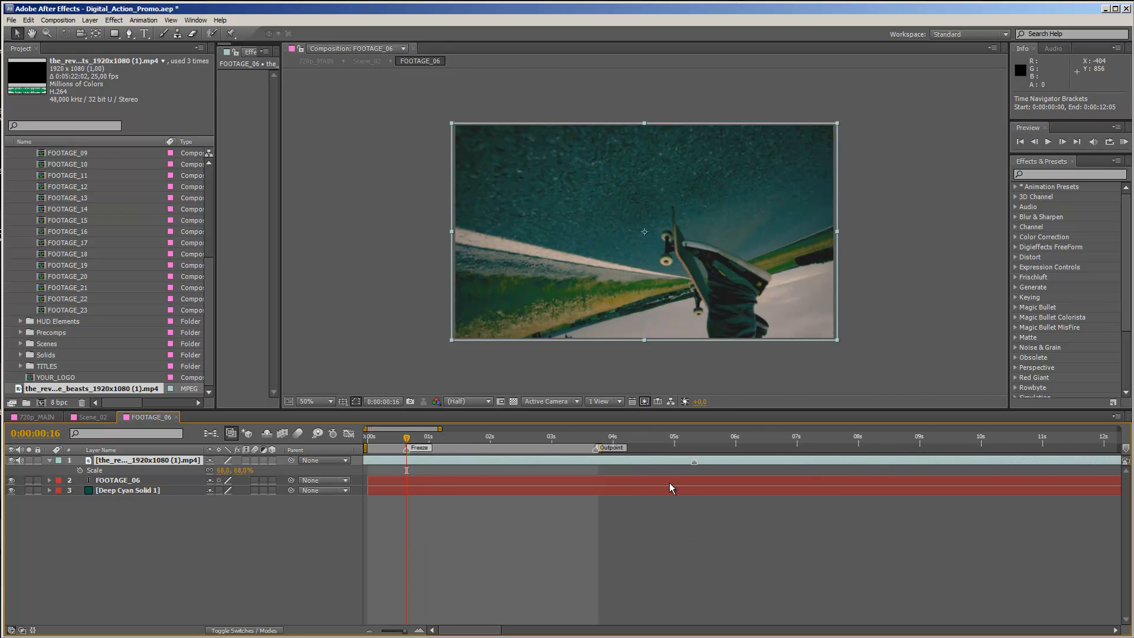
pyautogui.moveTo(632, 460)
pyautogui.mouseDown()
pyautogui.moveTo(693, 456)
pyautogui.moveTo(661, 456)
pyautogui.moveTo(672, 459)
pyautogui.mouseUp()
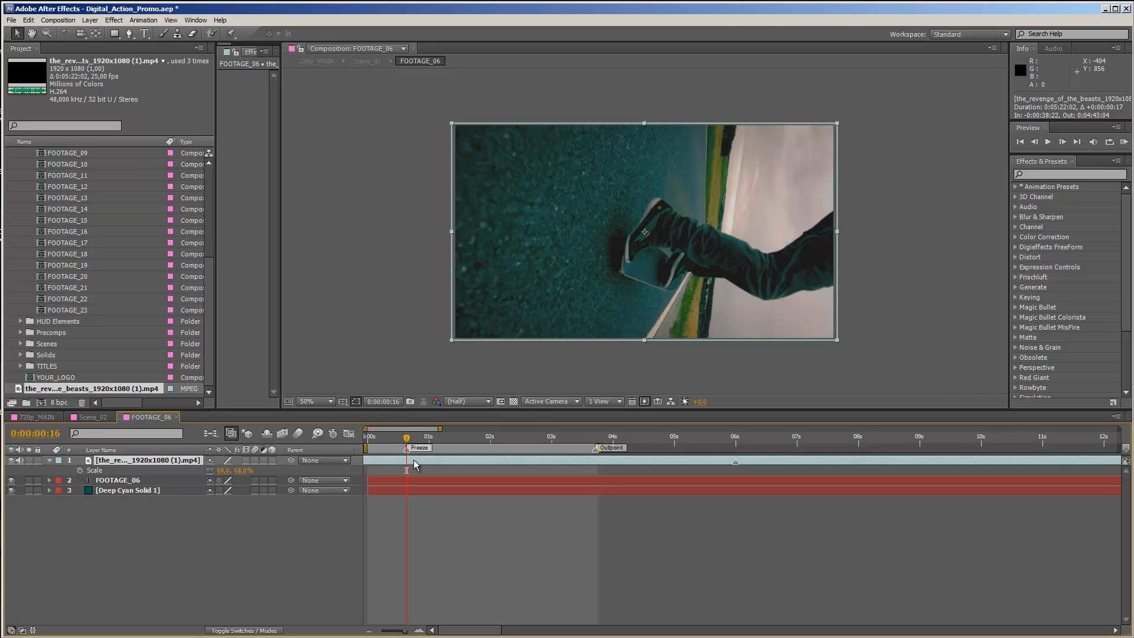
# - Enable time remapping on the video layer and add Time Remap keyframes at 0:00:00:16 and 0:00:06:00
pyautogui.rightClick(414, 460)
pyautogui.moveTo(457, 207)
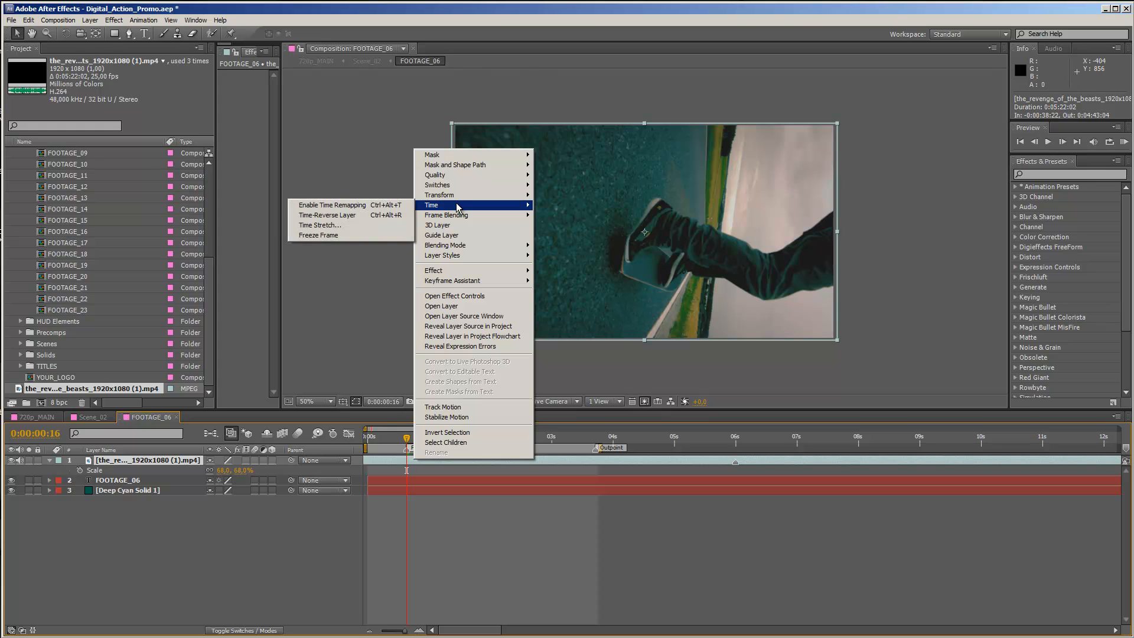
pyautogui.click(356, 206)
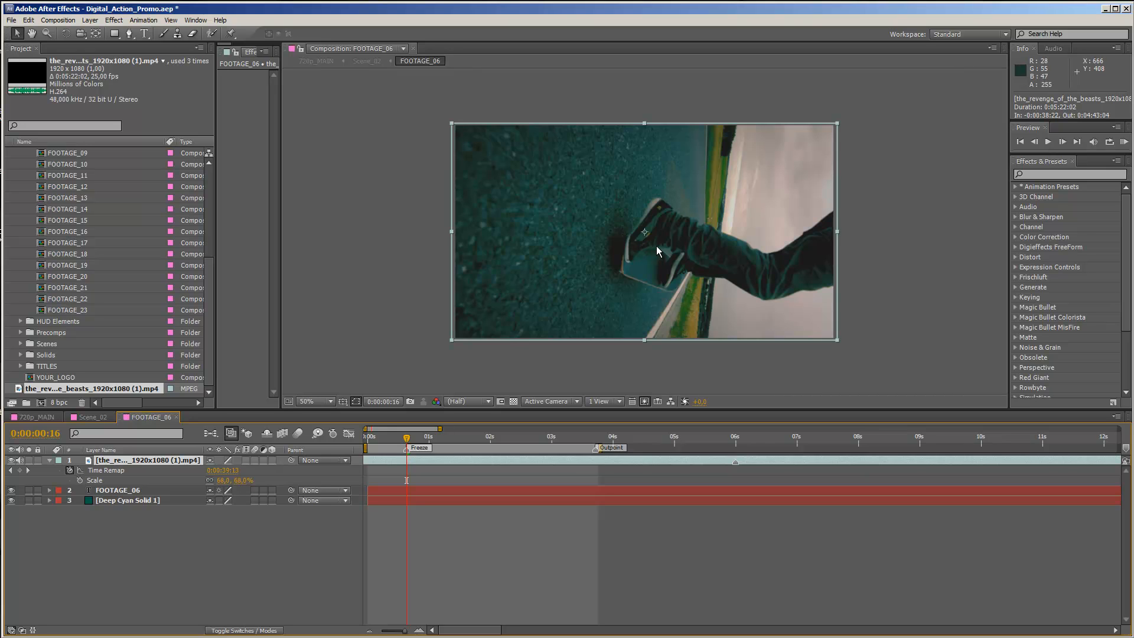
pyautogui.click(19, 470)
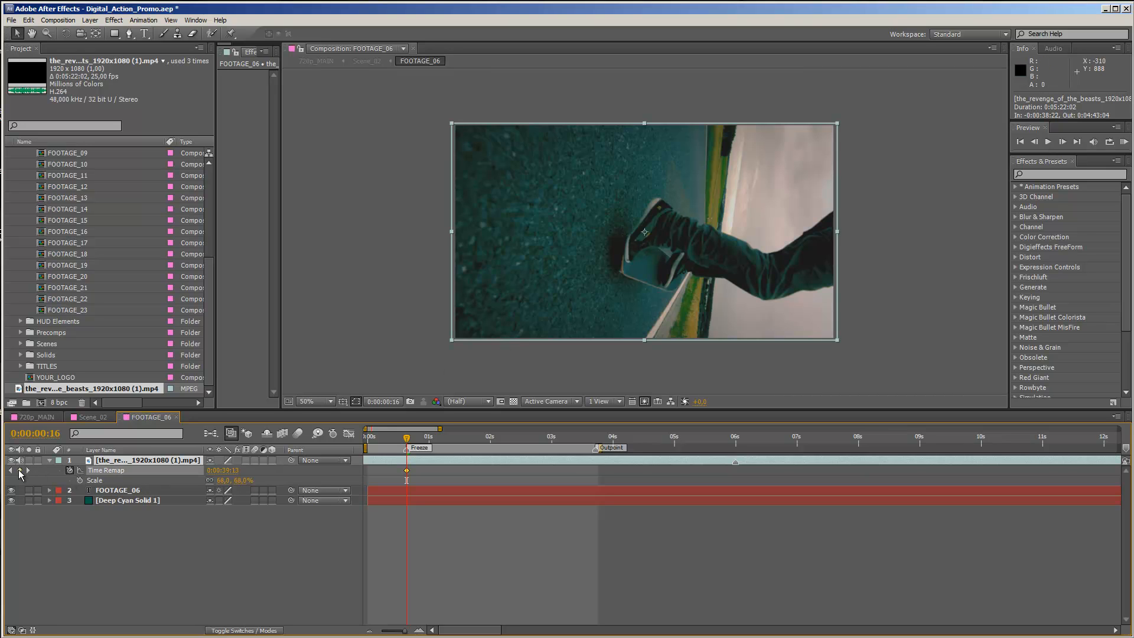
pyautogui.moveTo(411, 433); pyautogui.dragTo(735, 439)
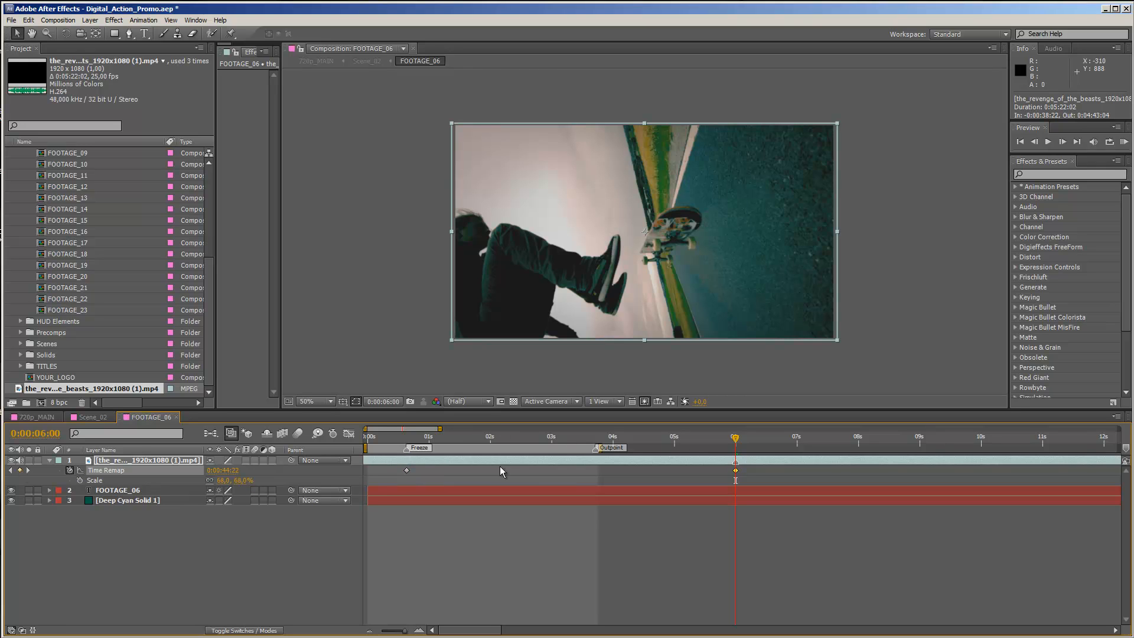
# - Move the first Time Remap keyframe just before the second and shift the layer 0:00:05:09 earlier, aligning the second keyframe with the Freeze marker
pyautogui.moveTo(405, 471)
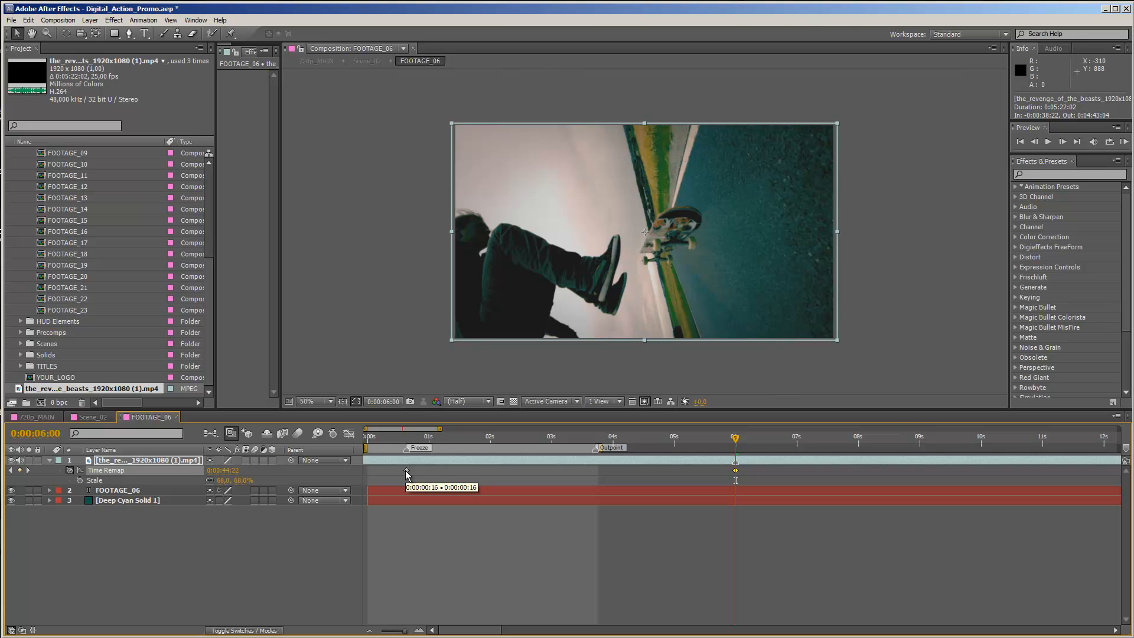
pyautogui.moveTo(406, 471)
pyautogui.mouseDown()
pyautogui.moveTo(721, 463)
pyautogui.moveTo(386, 463)
pyautogui.mouseUp()
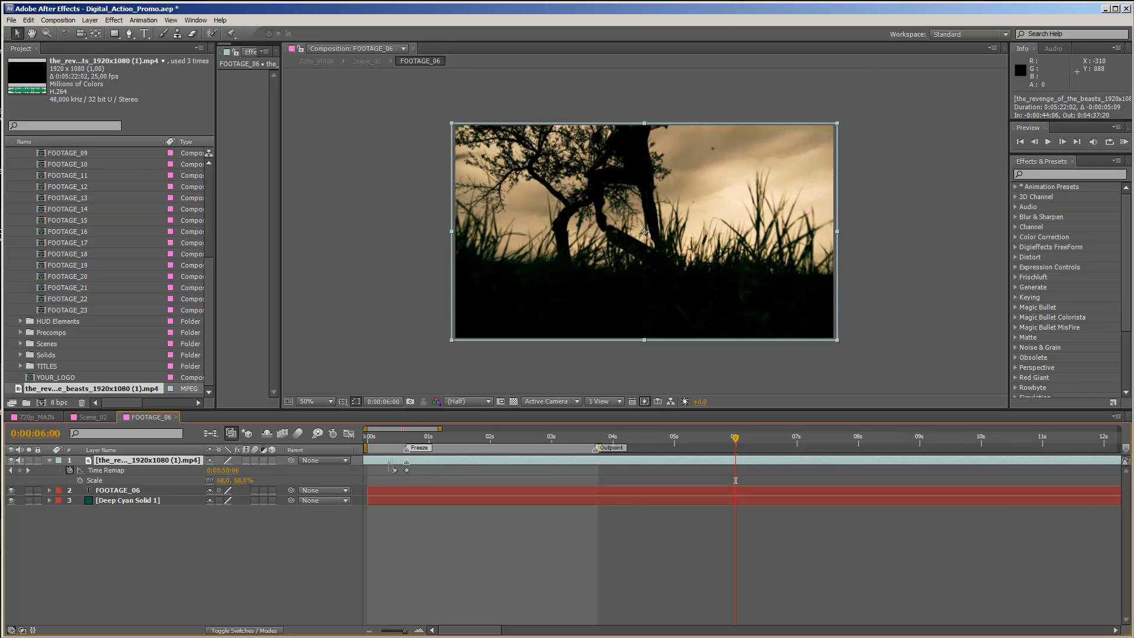
pyautogui.click(408, 437)
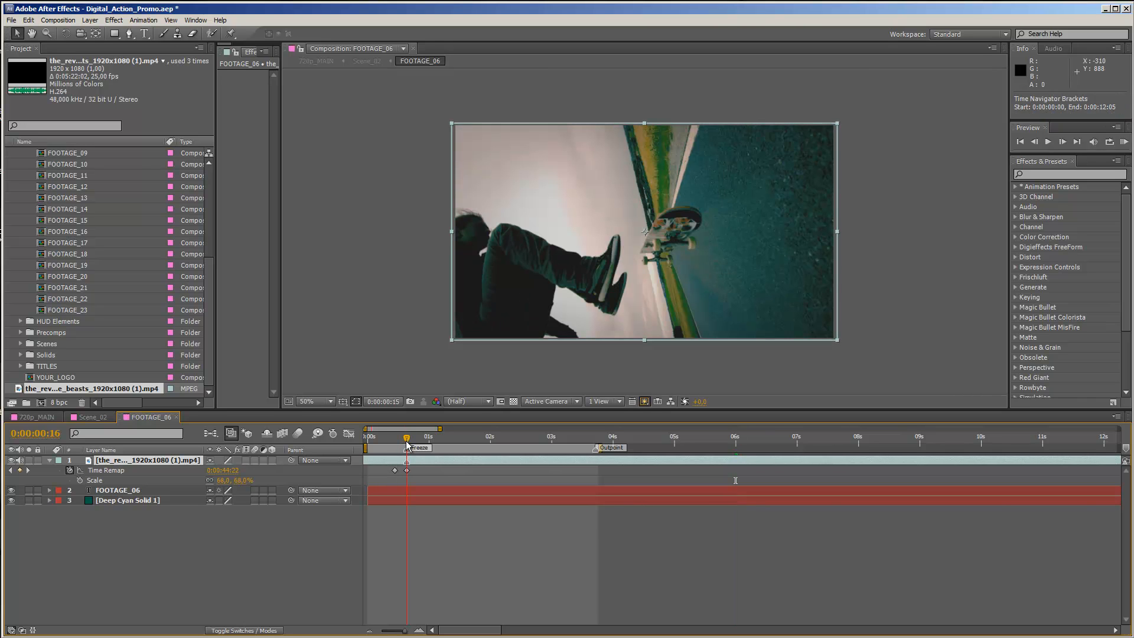
# - Move the video layer's first Time Remap keyframe to 0:00:00:00 and set the current time to 0:00:00:15
pyautogui.moveTo(395, 470); pyautogui.dragTo(376, 477)
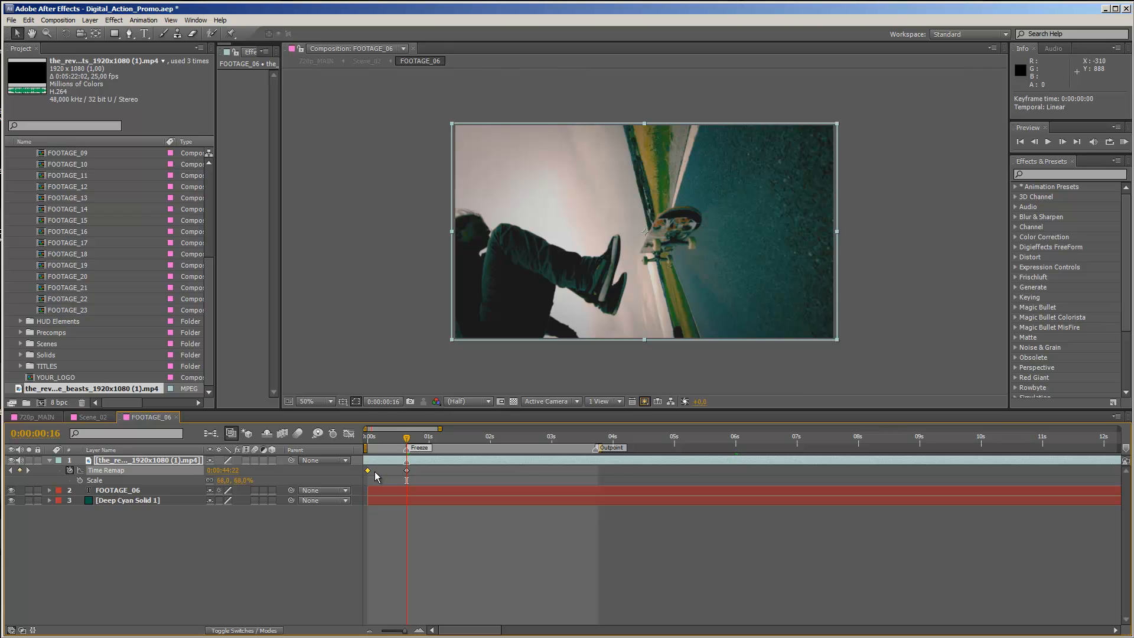
pyautogui.moveTo(406, 438)
pyautogui.mouseDown()
pyautogui.moveTo(363, 444)
pyautogui.moveTo(430, 440)
pyautogui.moveTo(390, 441)
pyautogui.moveTo(404, 440)
pyautogui.mouseUp()
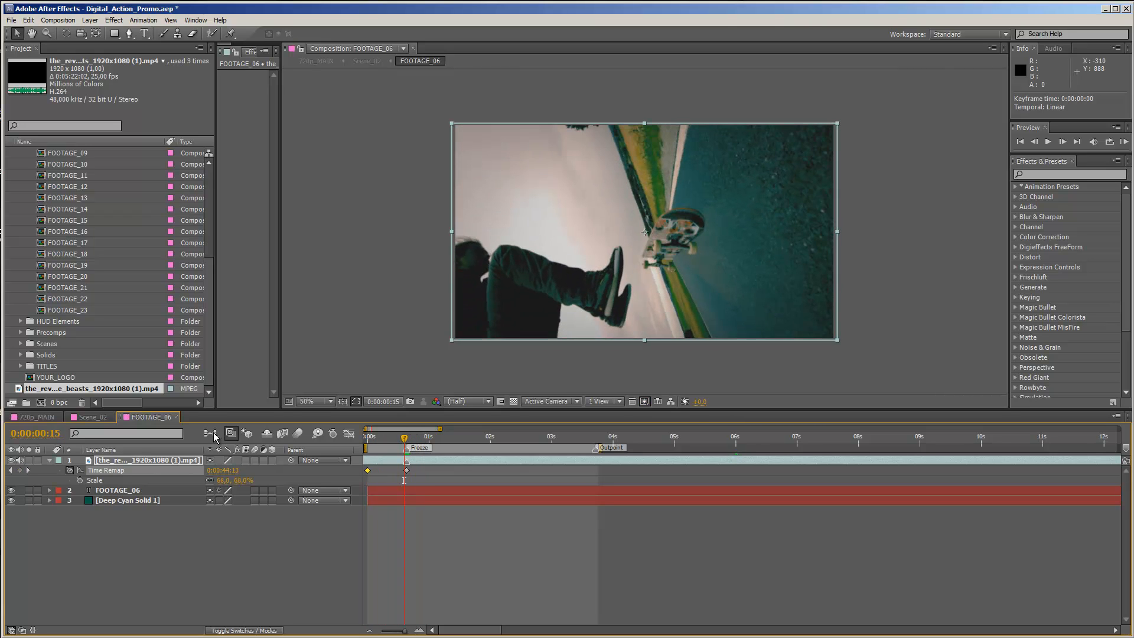
# - Show Scene_02 at 0:00:02:02 in an enlarged, repositioned composition view with the FOOTAGE_06_cutout layer in reach
pyautogui.click(92, 417)
pyautogui.moveTo(433, 444); pyautogui.dragTo(593, 443)
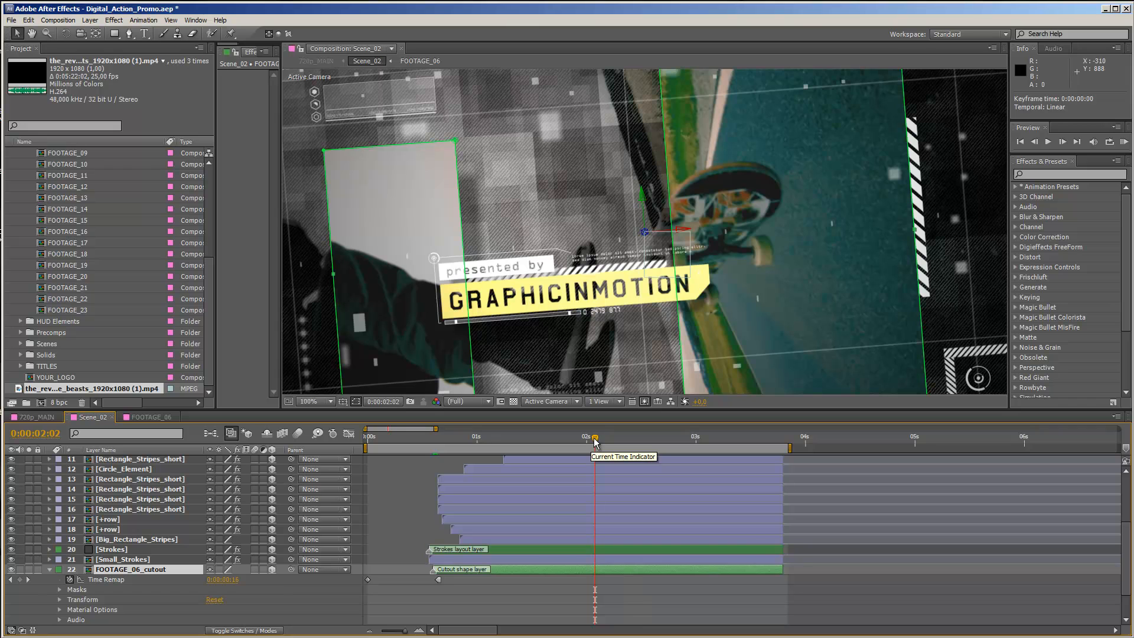
pyautogui.moveTo(671, 406); pyautogui.dragTo(686, 545)
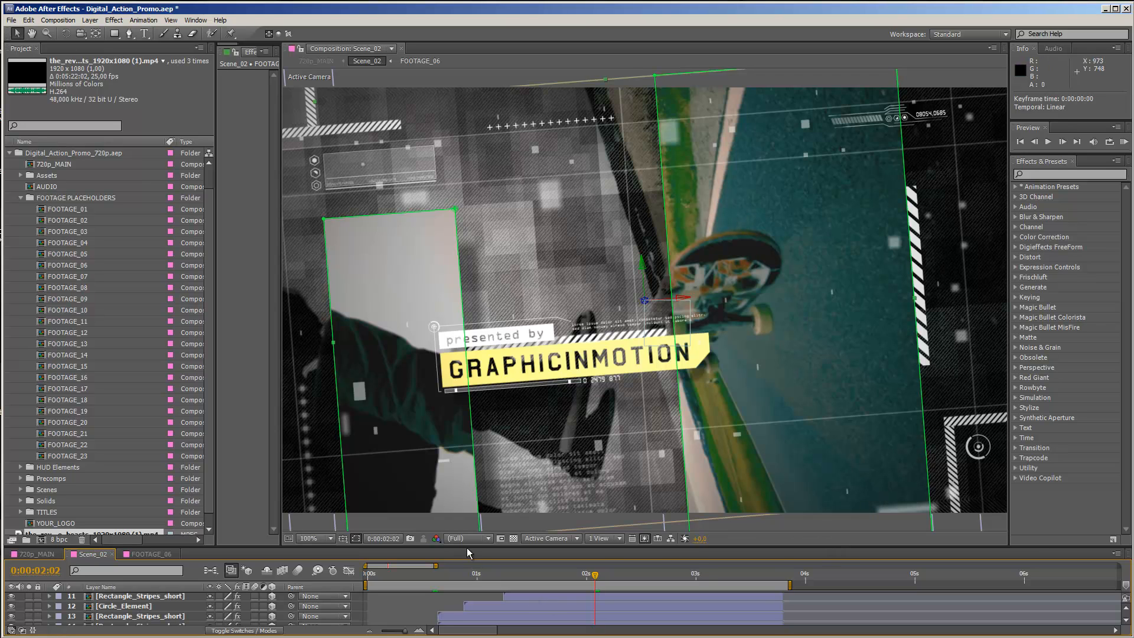
pyautogui.press('h')
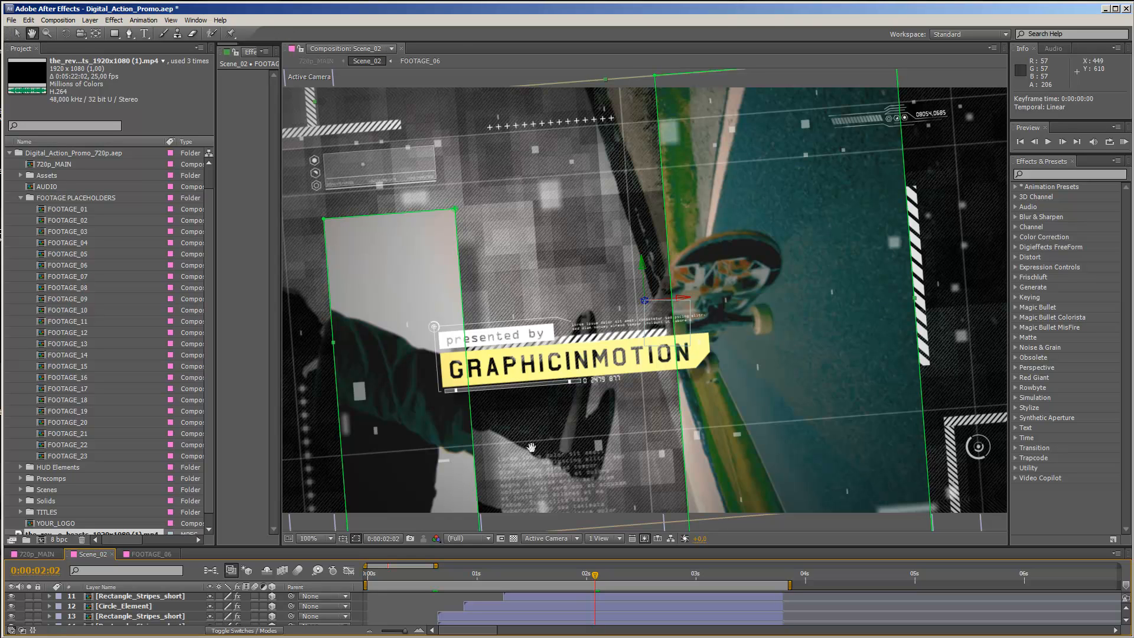
pyautogui.moveTo(532, 449); pyautogui.dragTo(573, 431)
pyautogui.press('v')
pyautogui.moveTo(528, 545); pyautogui.dragTo(529, 514)
pyautogui.scroll(-3, 228, 601)
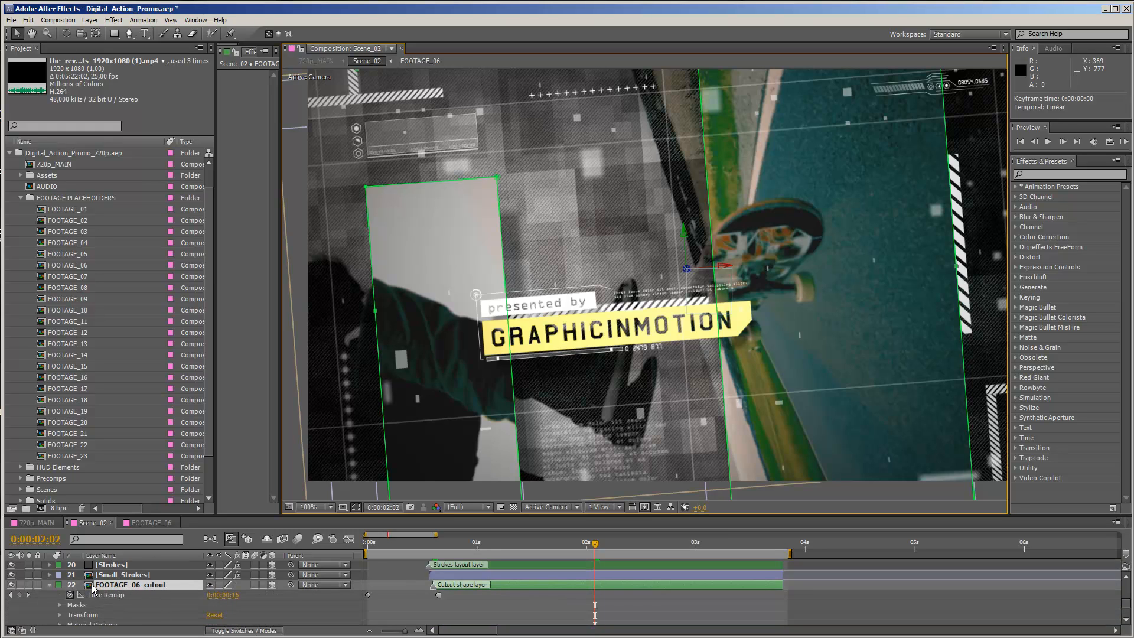
# - Reveal the masks of FOOTAGE_06_cutout and shift Mask 1 about 70 px to the left
pyautogui.press('m')
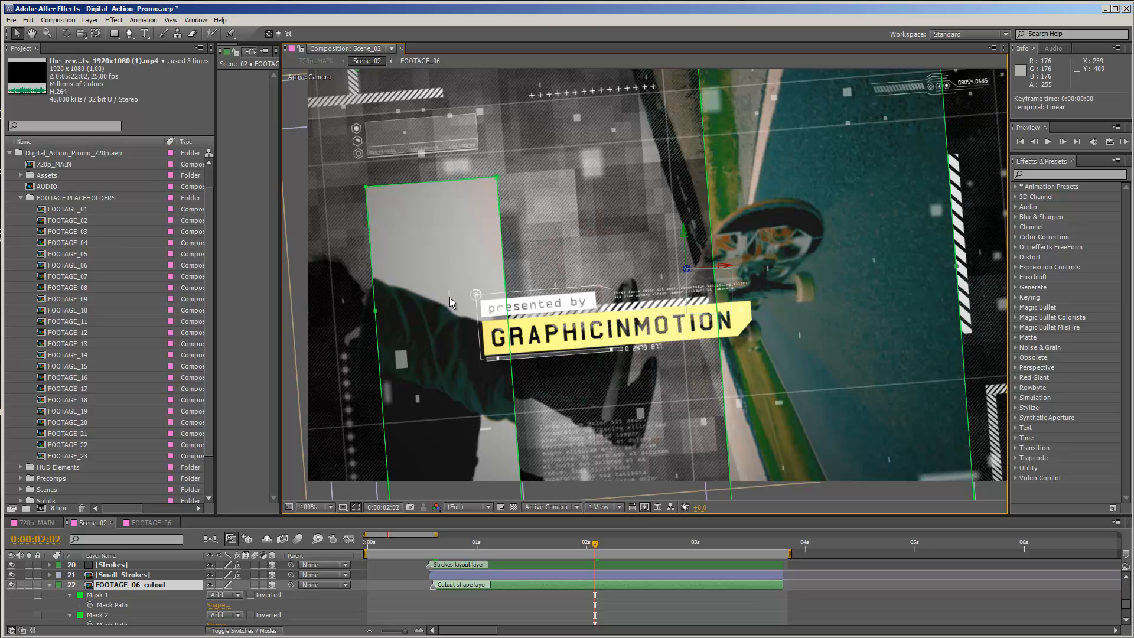
pyautogui.doubleClick(710, 206)
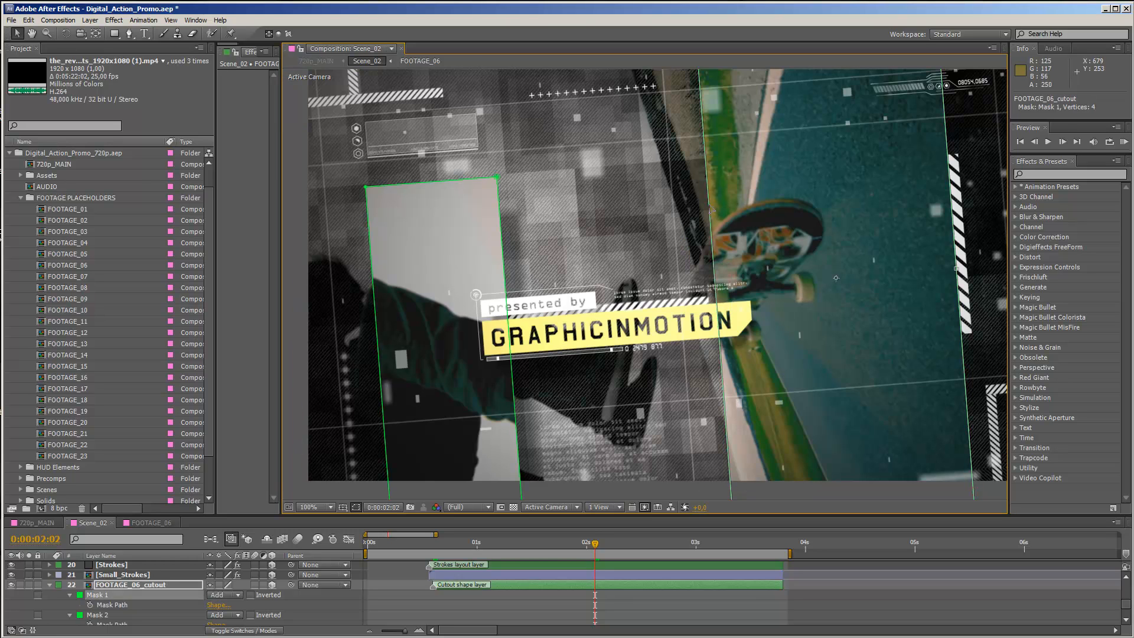
pyautogui.moveTo(828, 228); pyautogui.dragTo(753, 237)
pyautogui.hotkey('ctrl', 's')
# - Delete Mask 2 and Mask 1 from the FOOTAGE_06_cutout layer
pyautogui.click(97, 614)
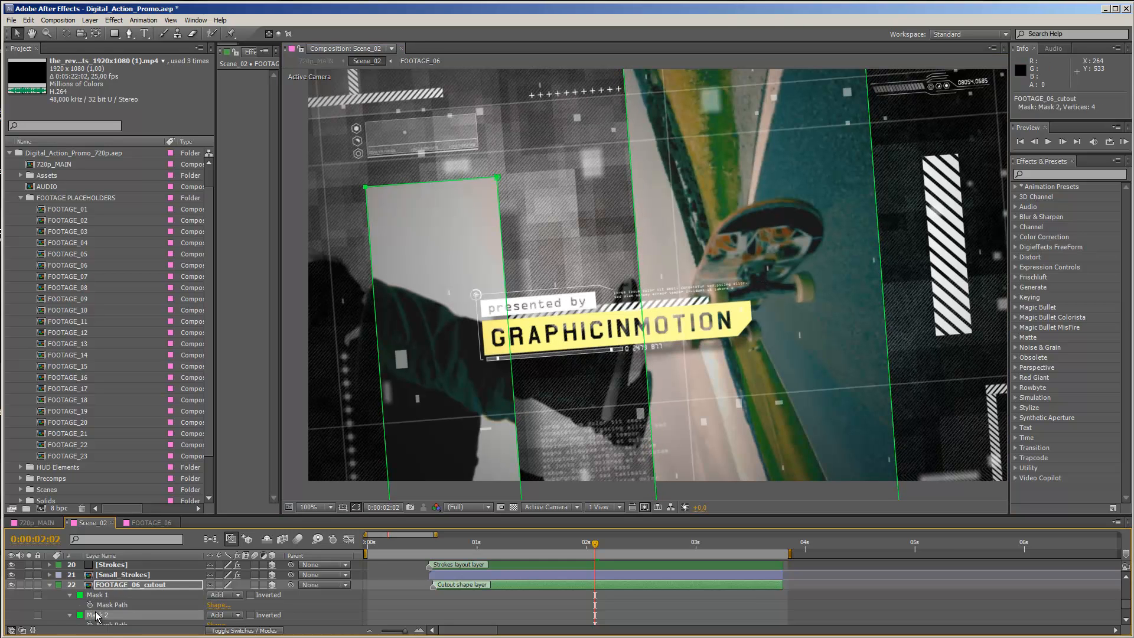
pyautogui.press('Delete')
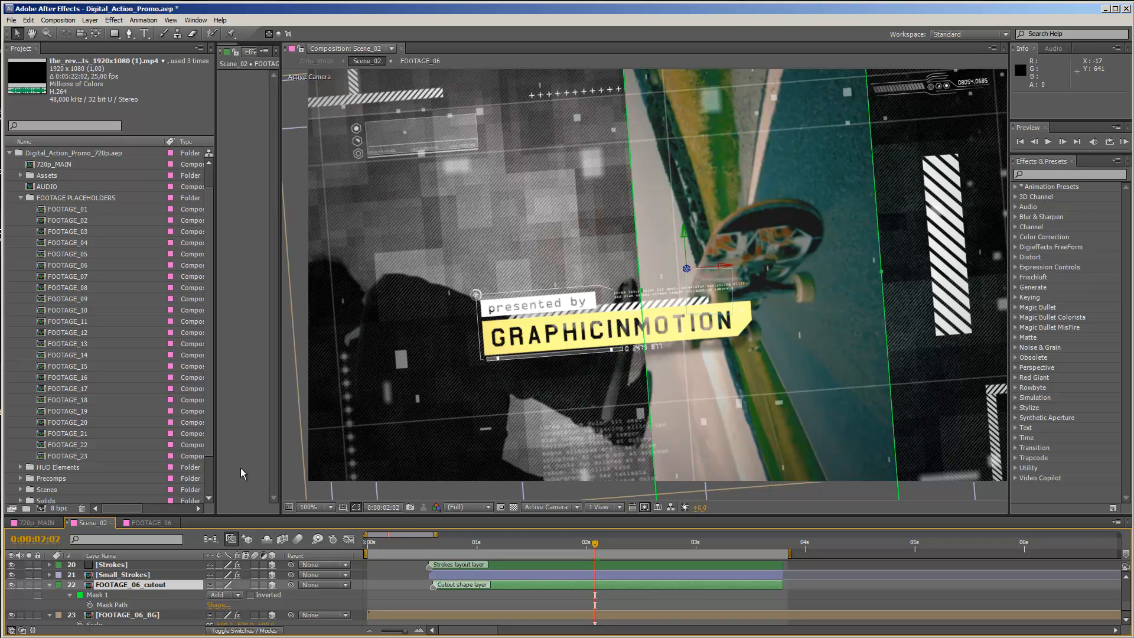
pyautogui.click(98, 596)
pyautogui.press('Delete')
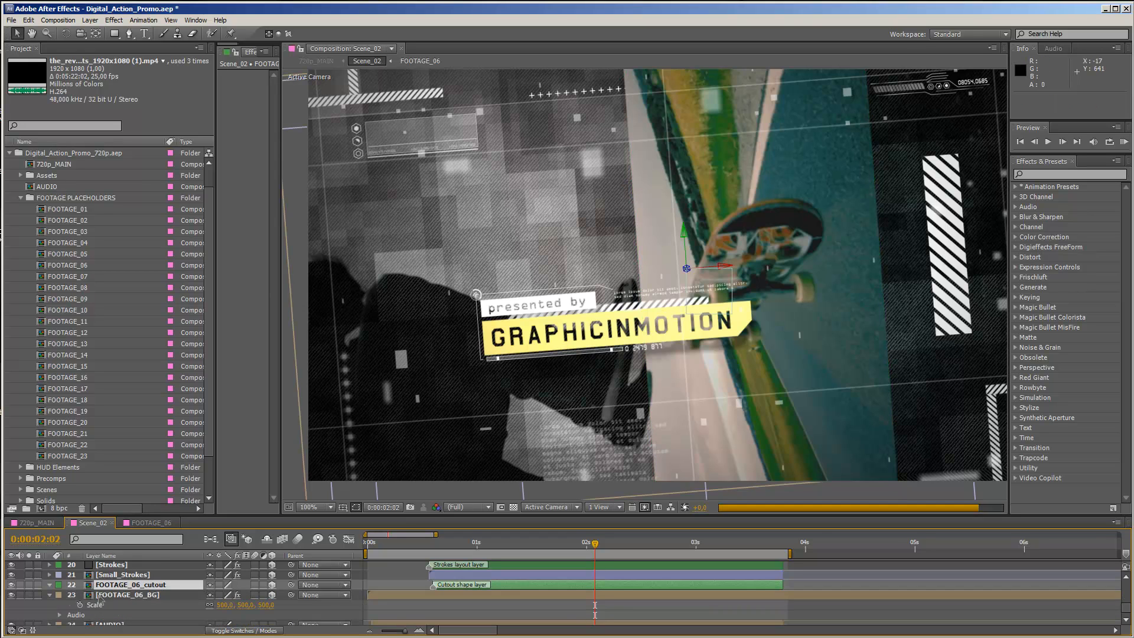
# - Draw a closed five-point Pen mask on FOOTAGE_06_cutout, running from beyond the frame's lower-left area to a point past the skateboard
pyautogui.click(105, 595)
pyautogui.click(126, 585)
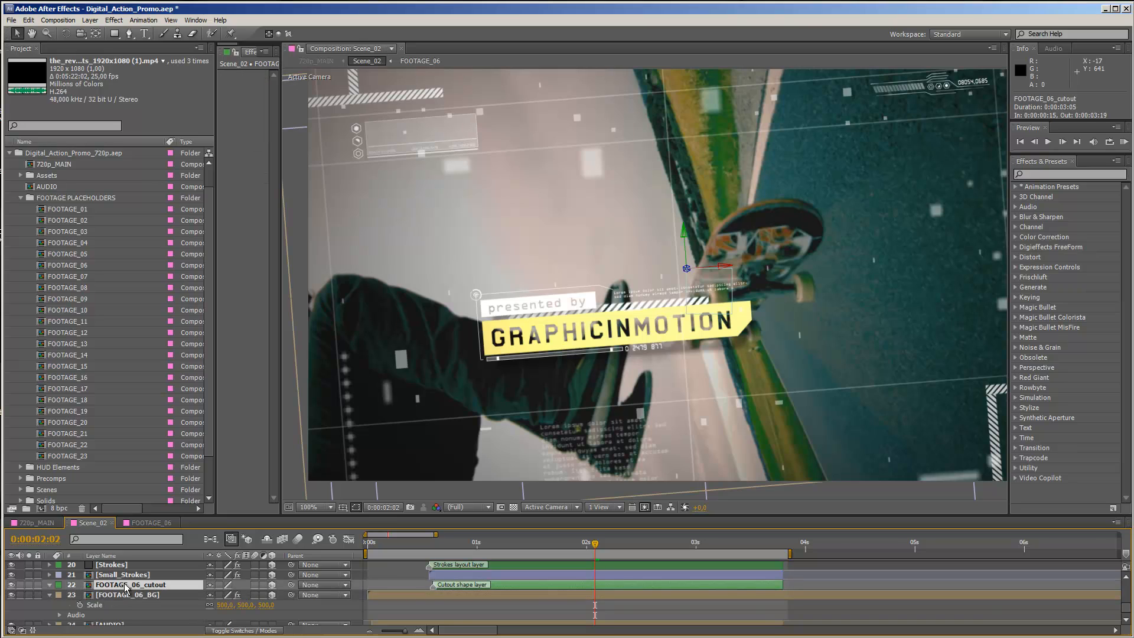
pyautogui.click(129, 34)
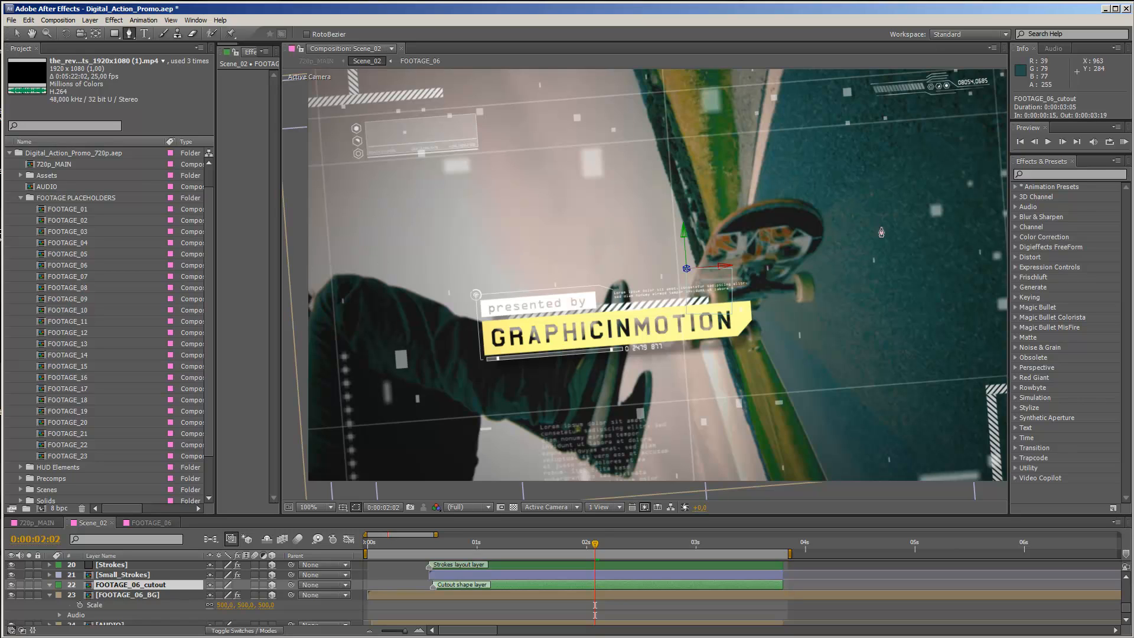
pyautogui.click(893, 231)
pyautogui.click(678, 490)
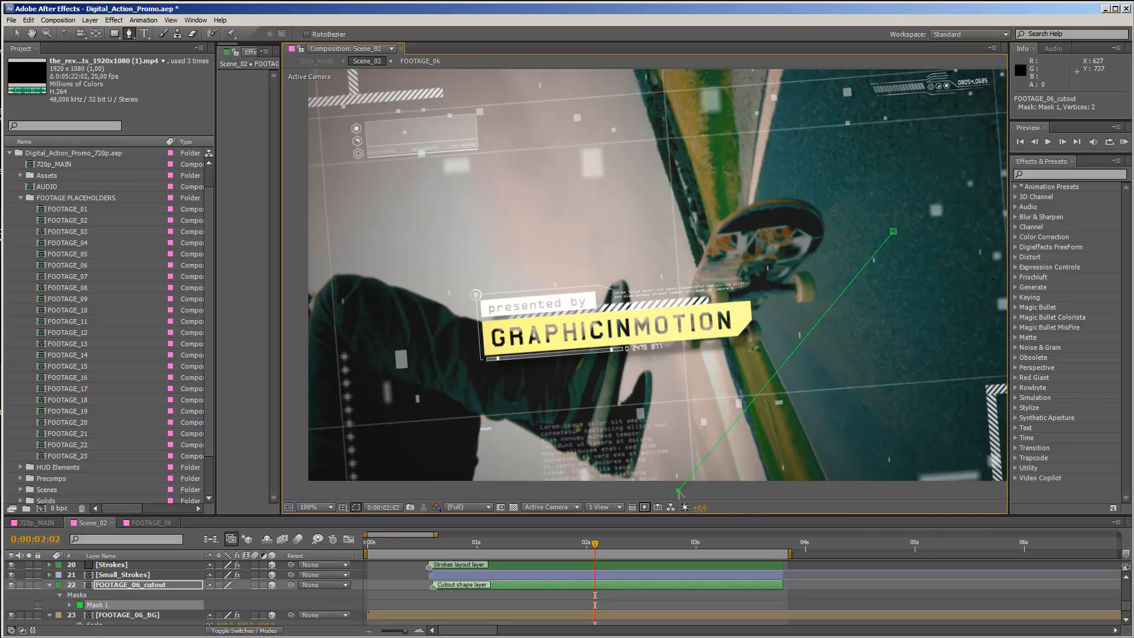
pyautogui.click(297, 493)
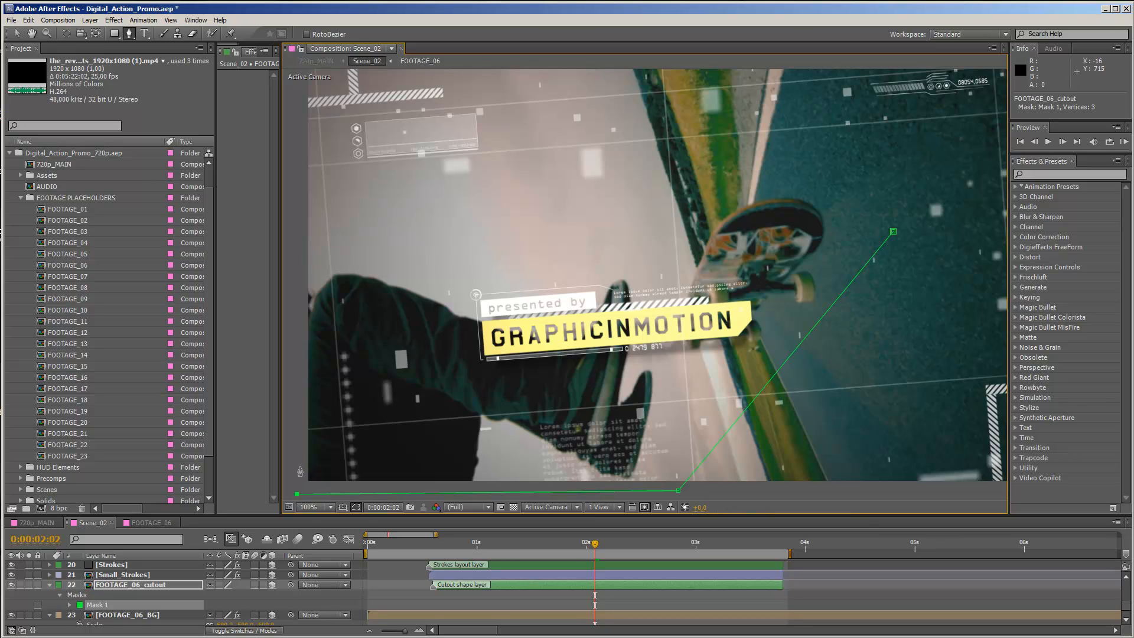
pyautogui.click(297, 251)
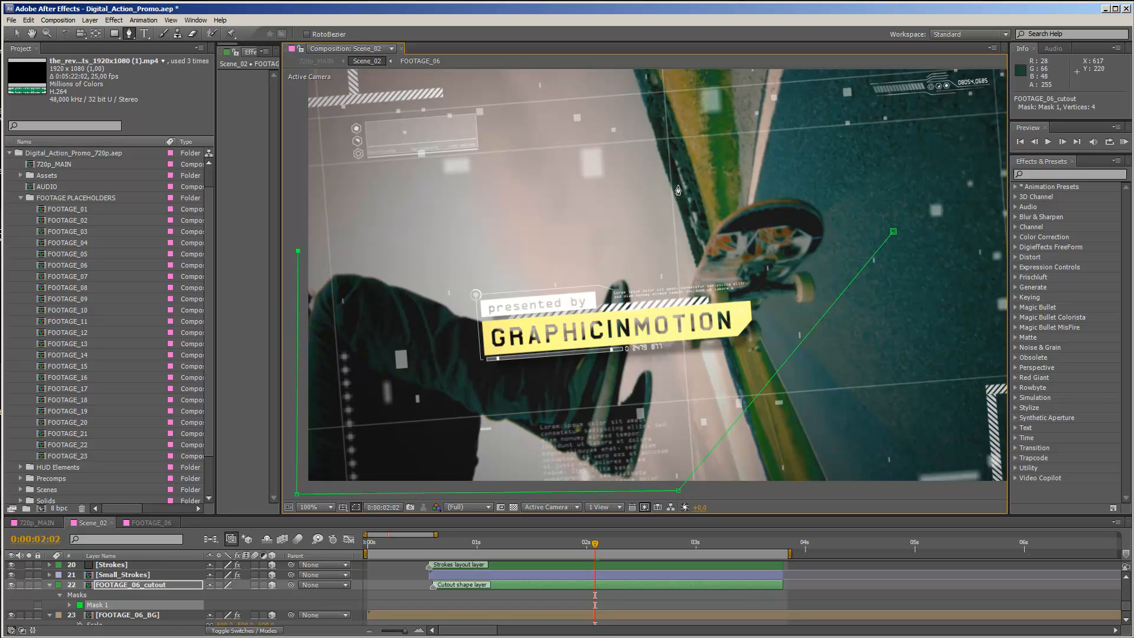
pyautogui.click(792, 148)
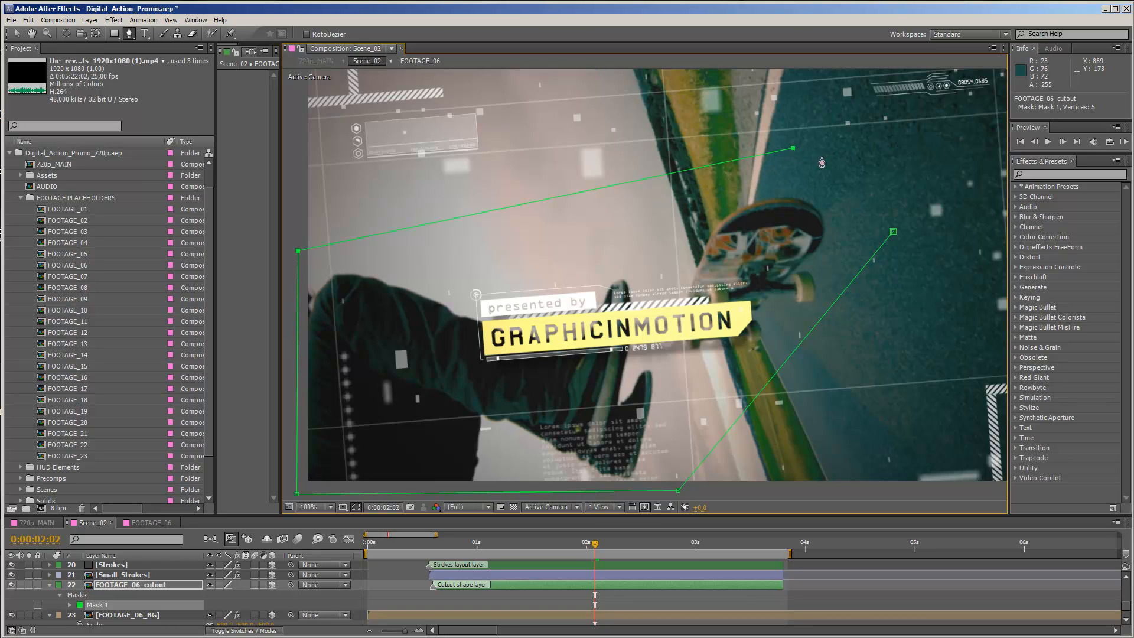
pyautogui.click(893, 232)
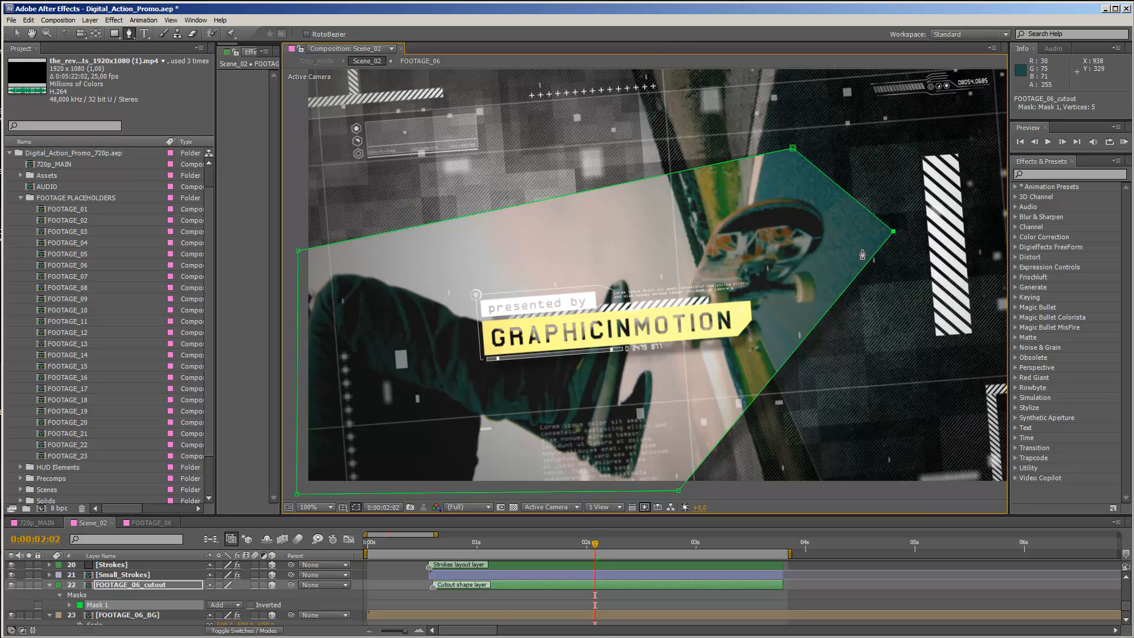
pyautogui.click(410, 594)
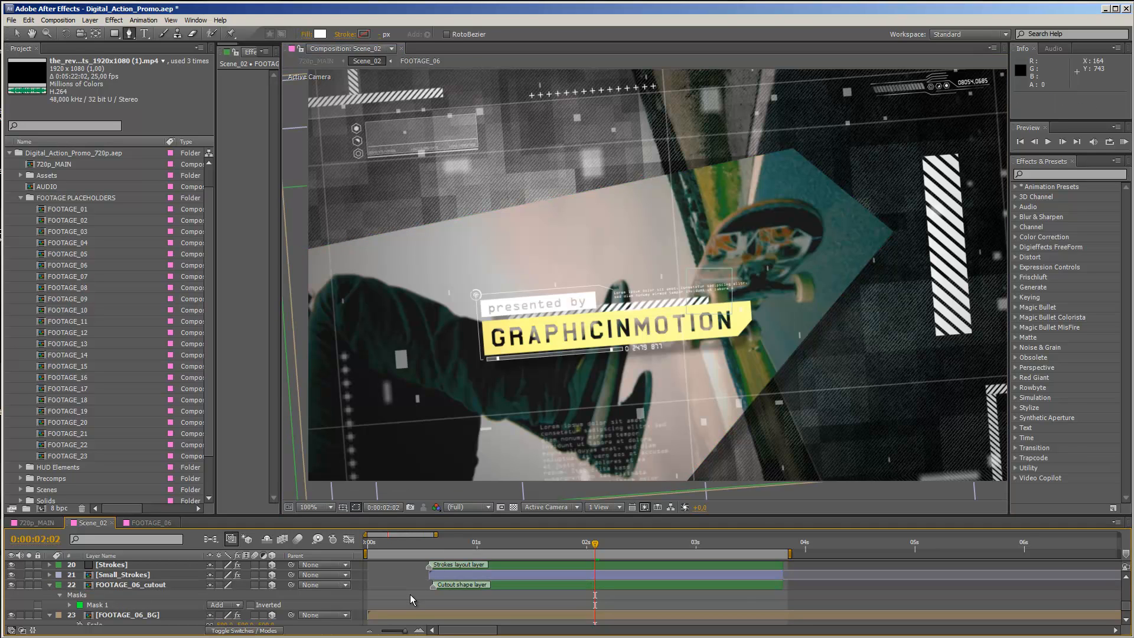
# - Collapse the properties of FOOTAGE_06_cutout and FOOTAGE_06_BG and switch back to the Selection tool
pyautogui.click(49, 585)
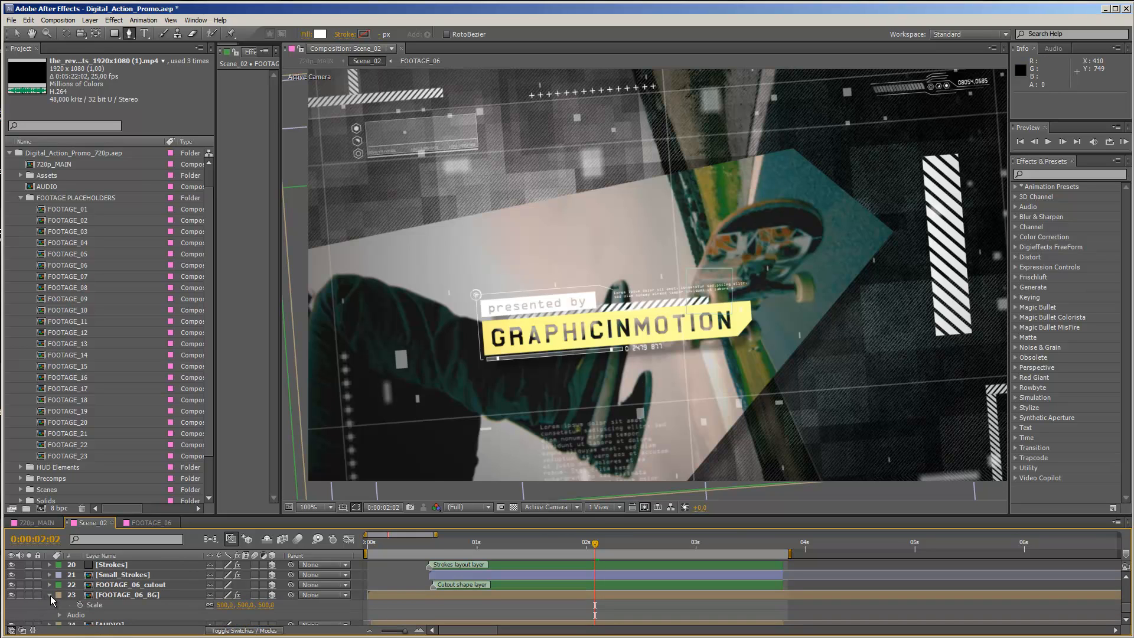
pyautogui.click(49, 594)
pyautogui.press('v')
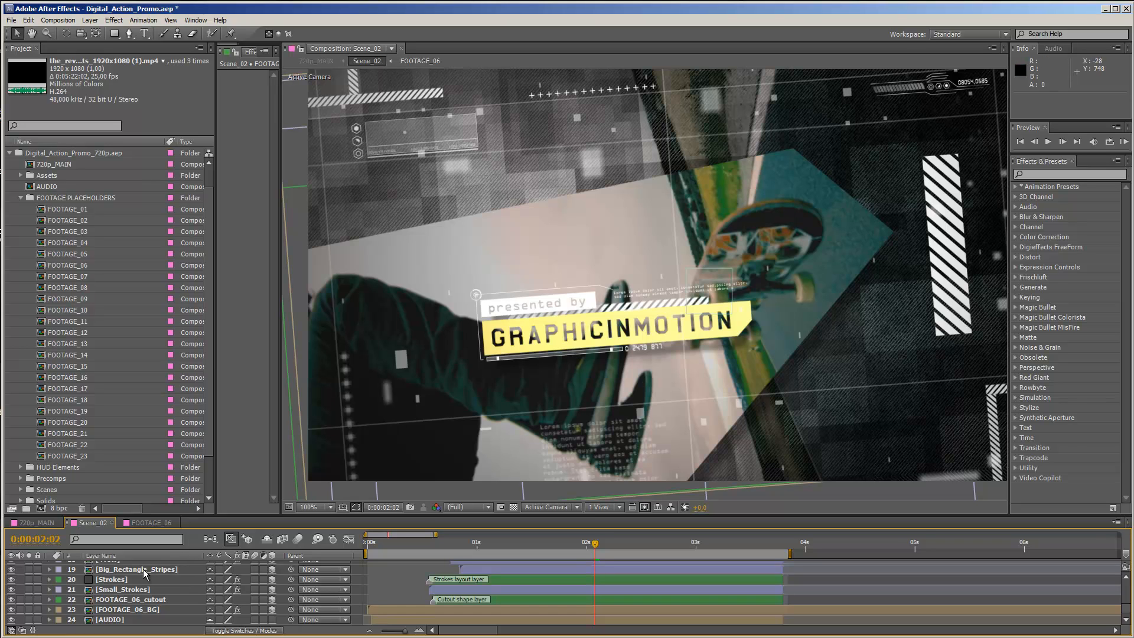
# - On the Strokes layer, shift the cyan vertical line Mask 6 about 17 px left and the green Mask 4 about 7 px left
pyautogui.click(110, 584)
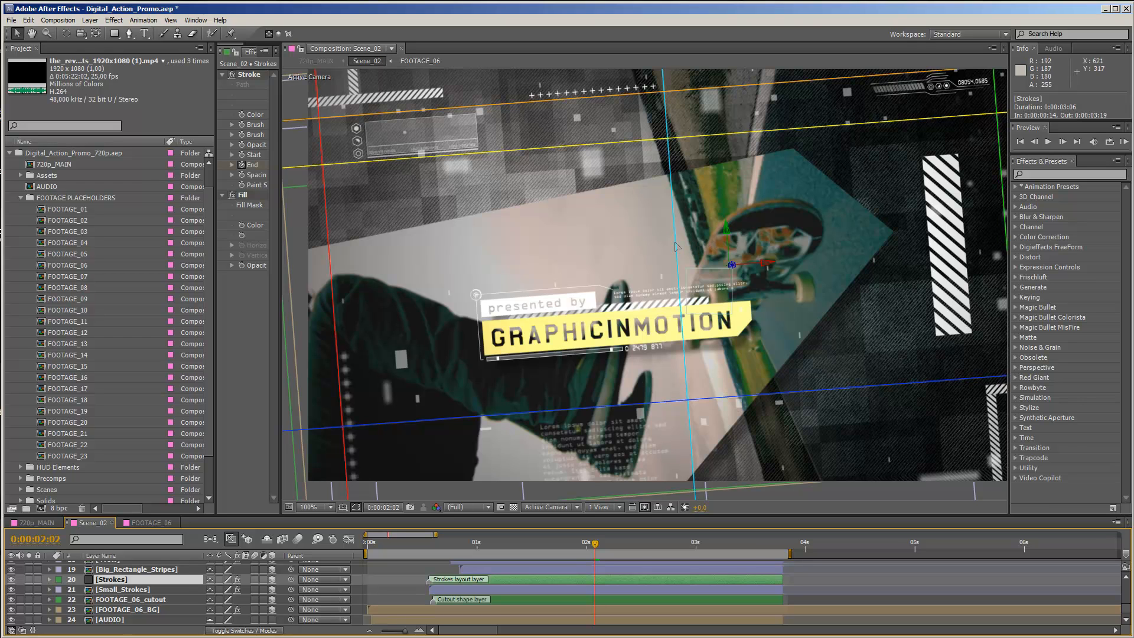
pyautogui.moveTo(677, 247); pyautogui.dragTo(658, 247)
pyautogui.hotkey('ctrl', 's')
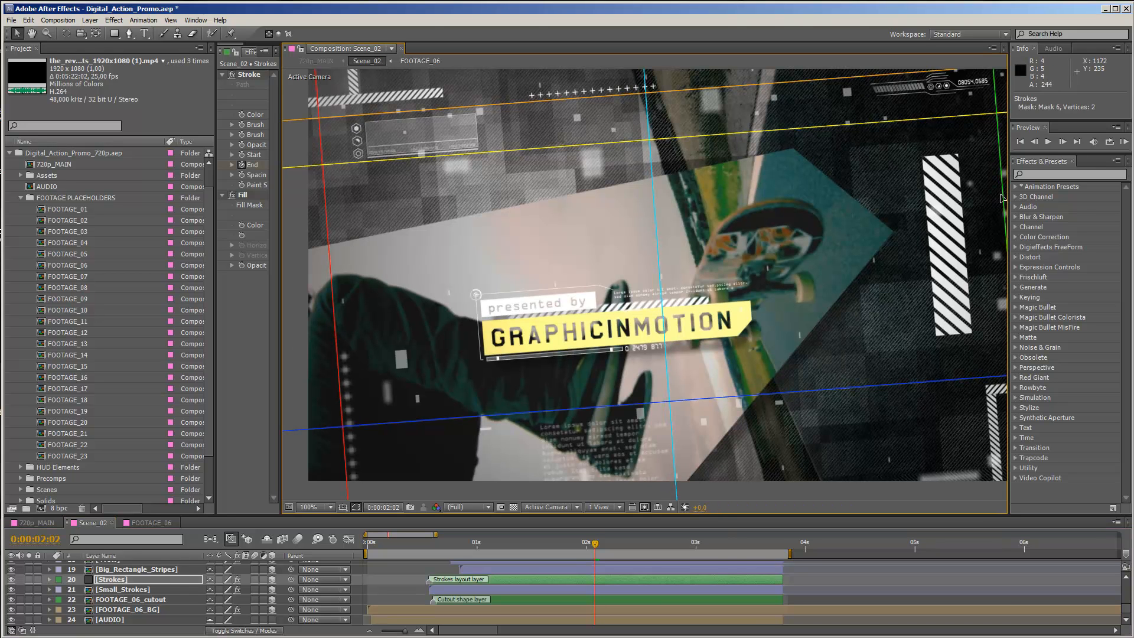
pyautogui.moveTo(1002, 198); pyautogui.dragTo(995, 198)
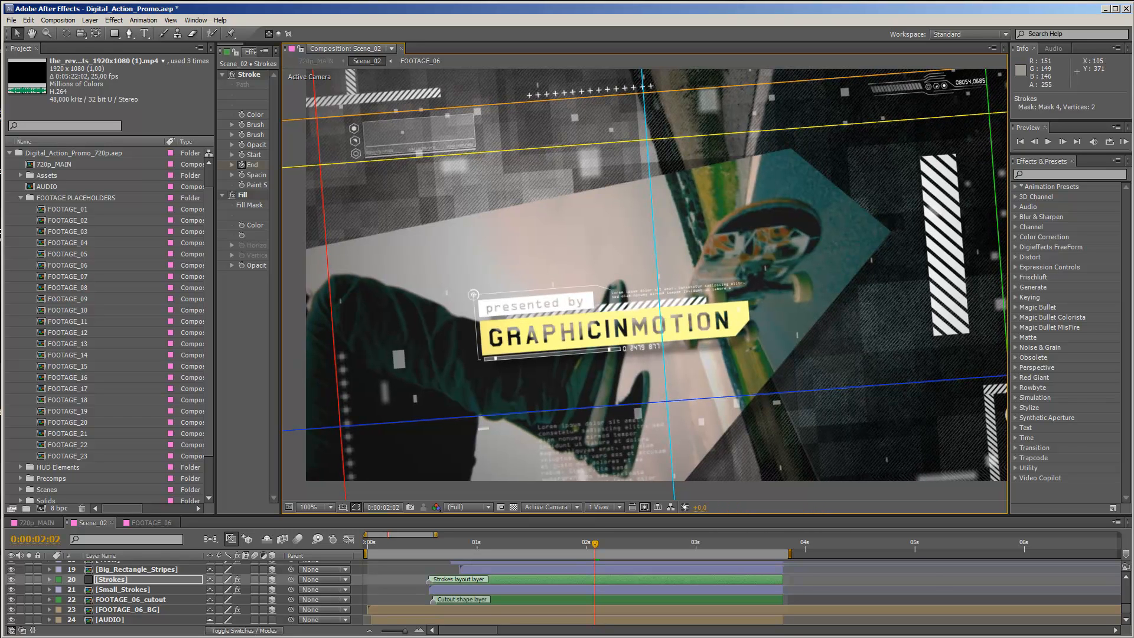
# - Lower the Strokes layer's yellow line Mask 2 by about 5 px and raise its blue line Mask 3 by about 16 px
pyautogui.moveTo(216, 241); pyautogui.dragTo(130, 241)
pyautogui.moveTo(280, 243); pyautogui.dragTo(212, 243)
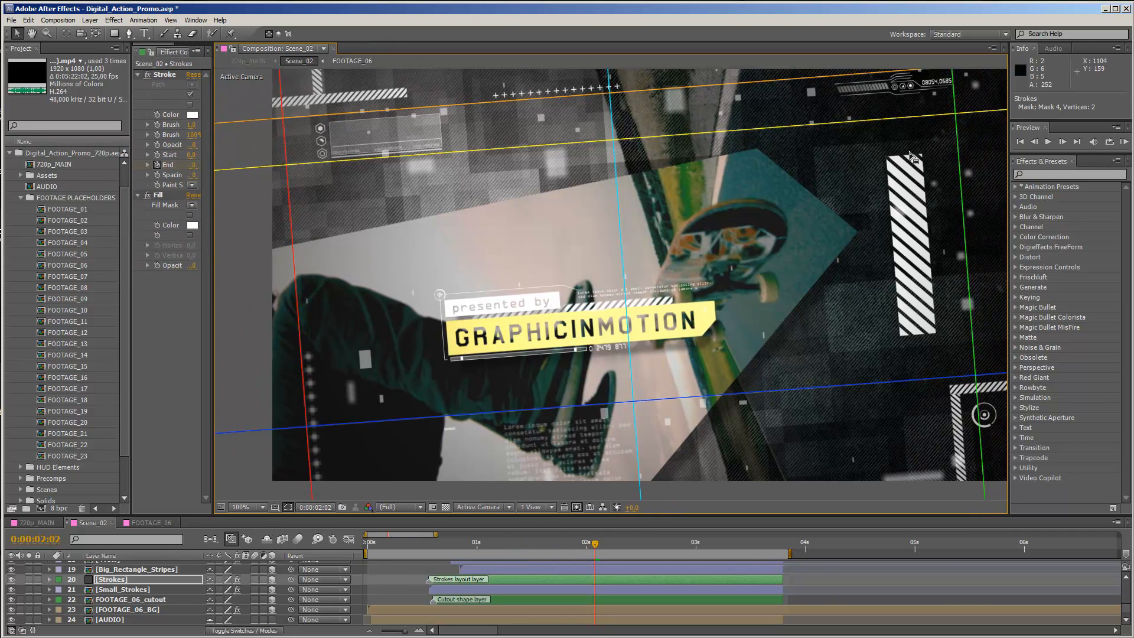
pyautogui.moveTo(594, 143)
pyautogui.mouseDown()
pyautogui.moveTo(590, 112)
pyautogui.moveTo(586, 150)
pyautogui.mouseUp()
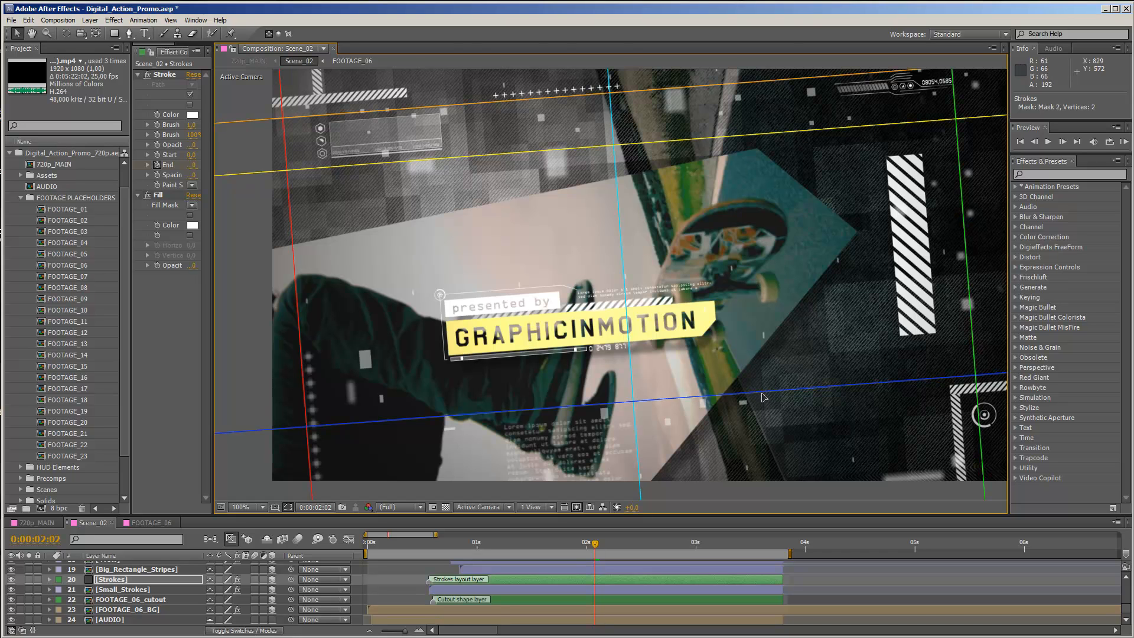
pyautogui.moveTo(764, 397); pyautogui.dragTo(763, 379)
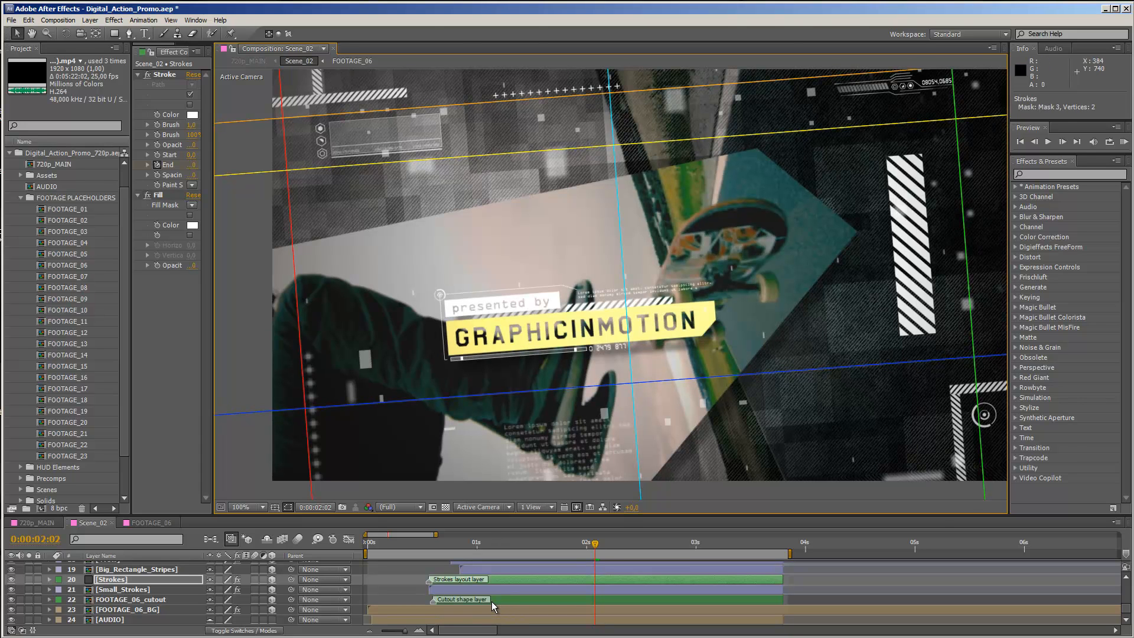
pyautogui.click(396, 590)
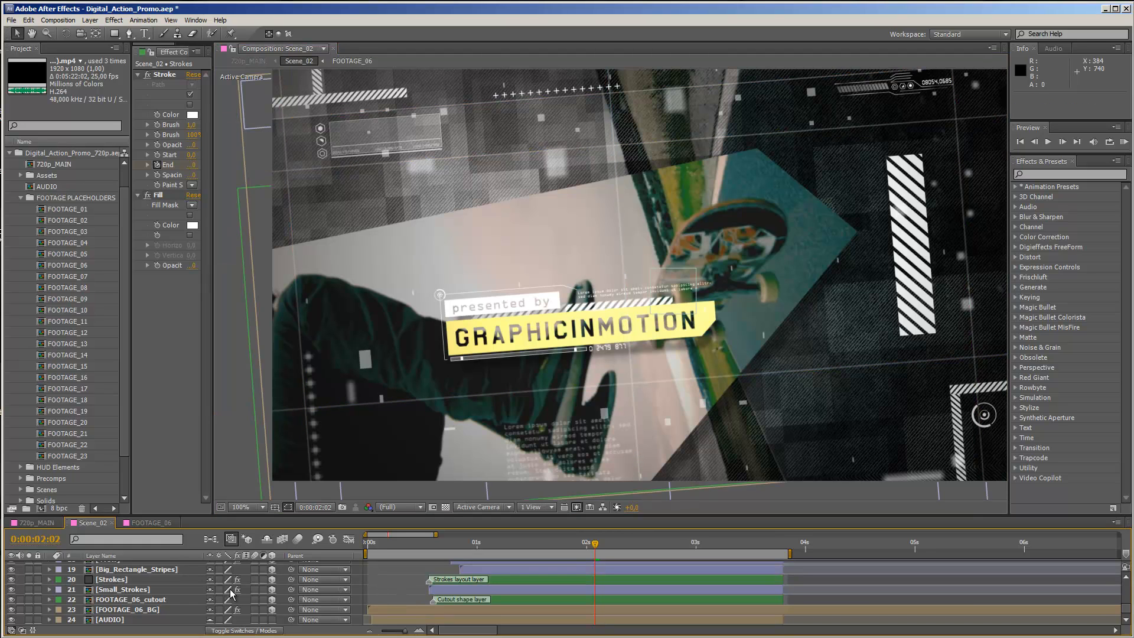
# - Examine which design element each layer from Big_Rectangle_Stripes up to Circle_Element controls in Scene_02, selecting them individually in an enlarged timeline
pyautogui.scroll(2, 167, 595)
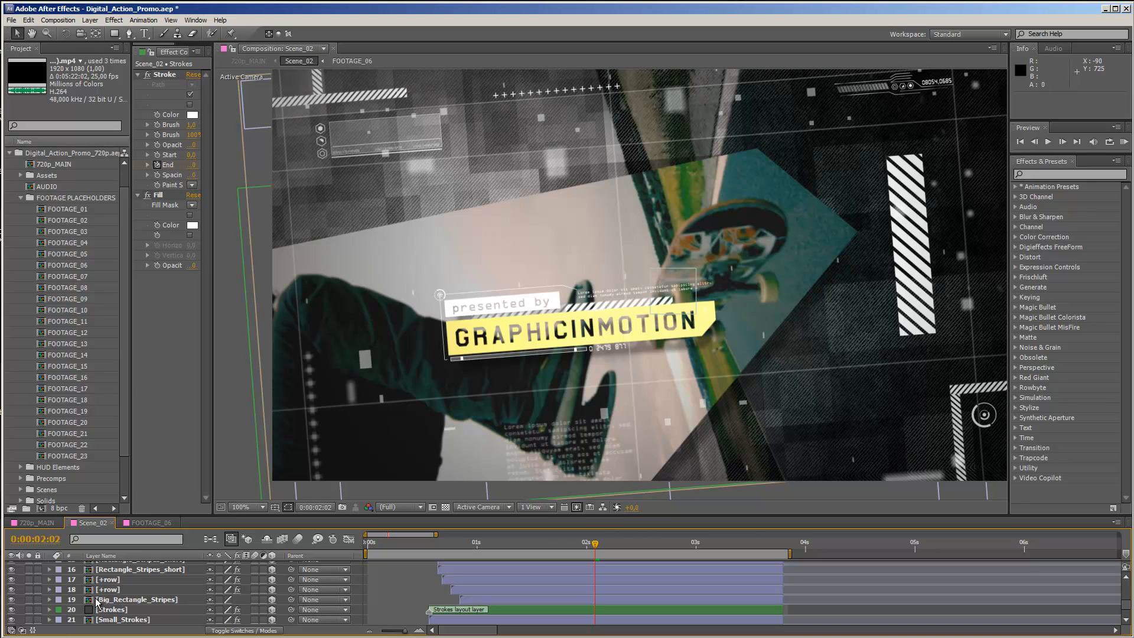
pyautogui.click(147, 599)
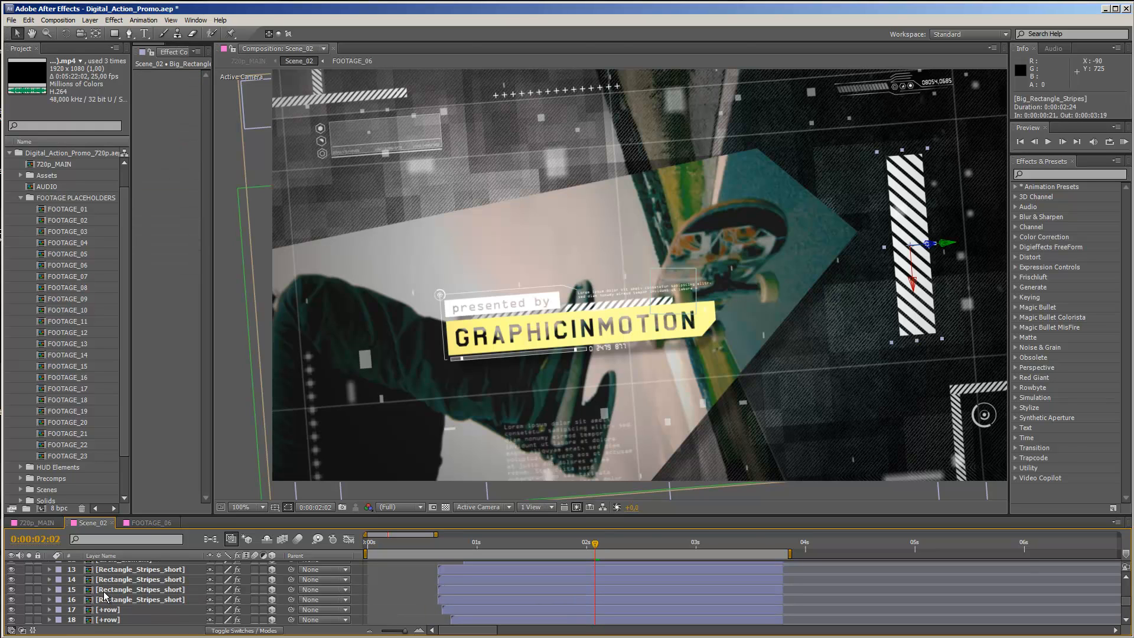
pyautogui.moveTo(149, 517); pyautogui.dragTo(163, 405)
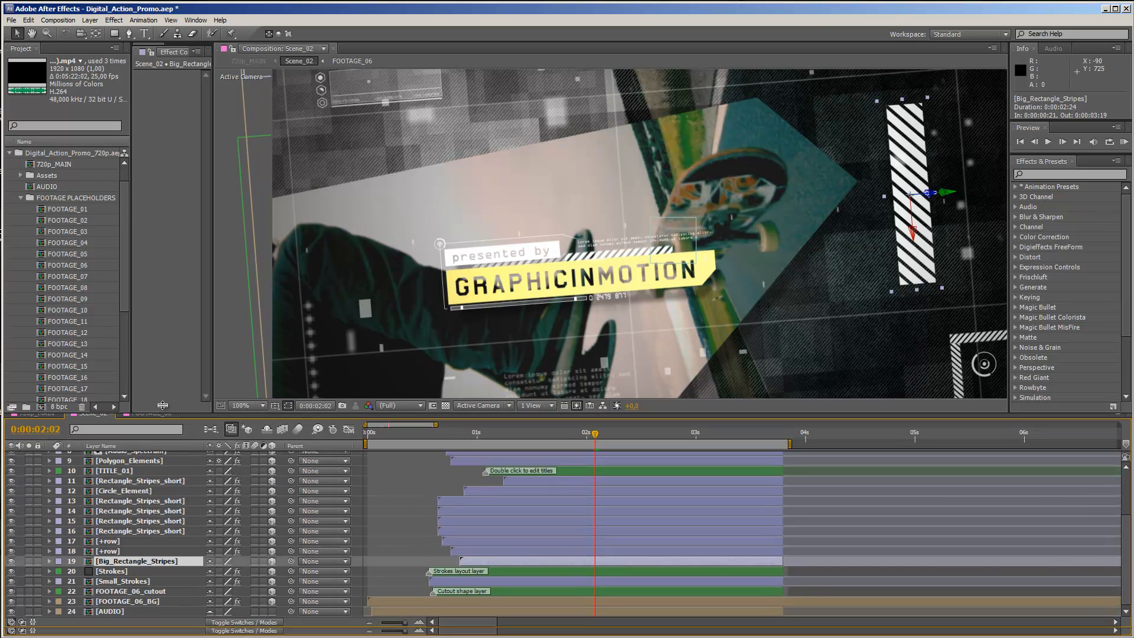
pyautogui.click(113, 559)
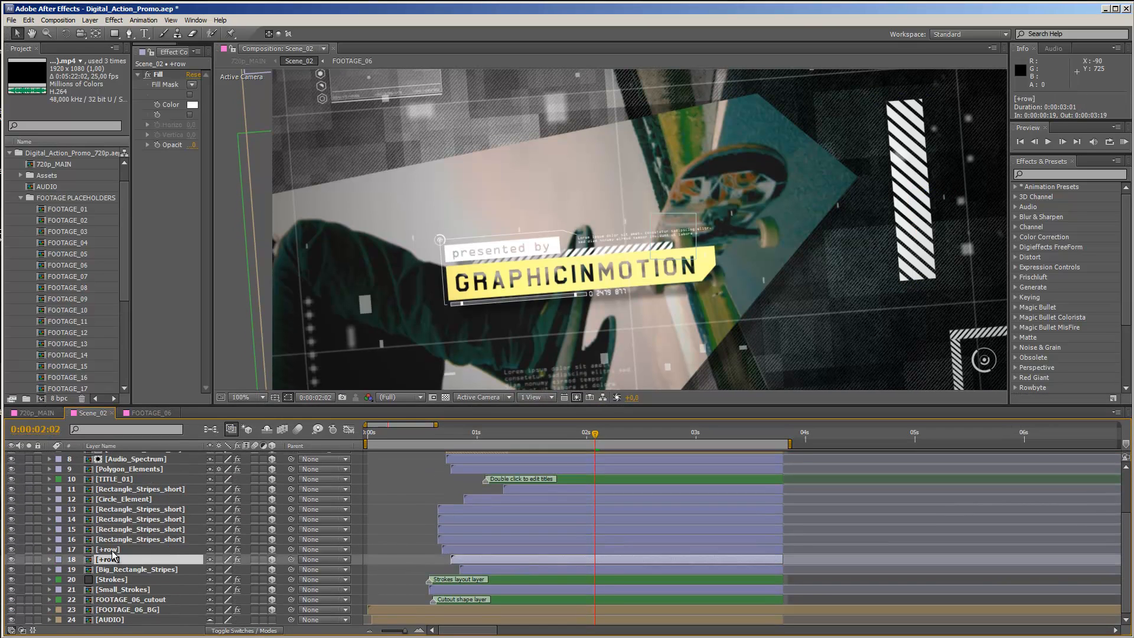
pyautogui.click(113, 550)
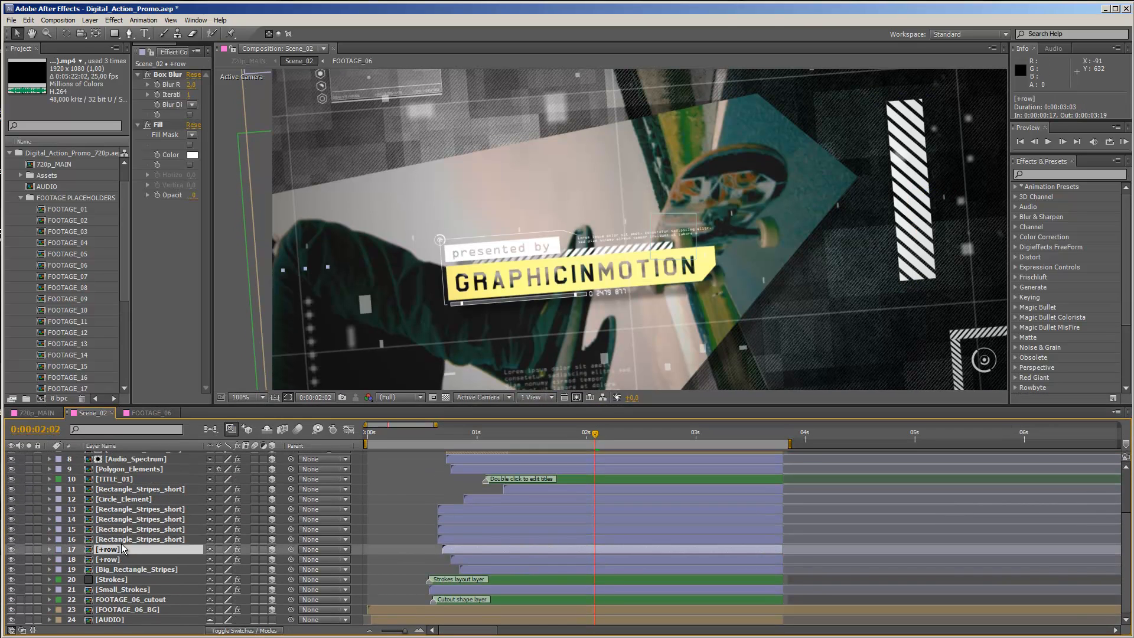
pyautogui.click(123, 540)
pyautogui.click(135, 530)
pyautogui.click(139, 519)
pyautogui.click(140, 511)
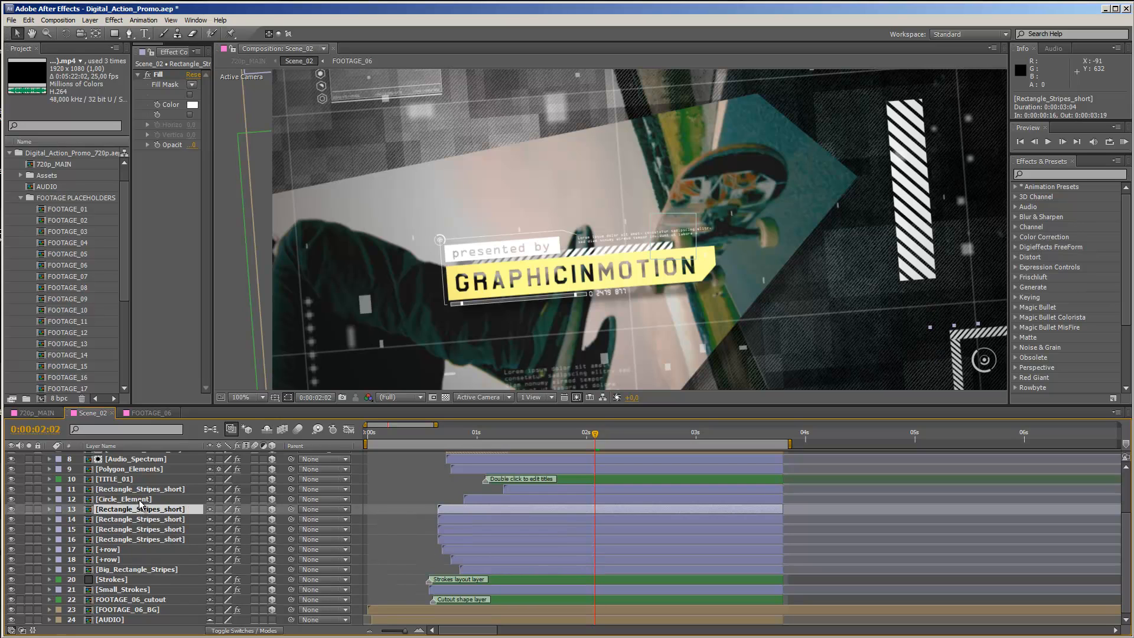
pyautogui.click(140, 499)
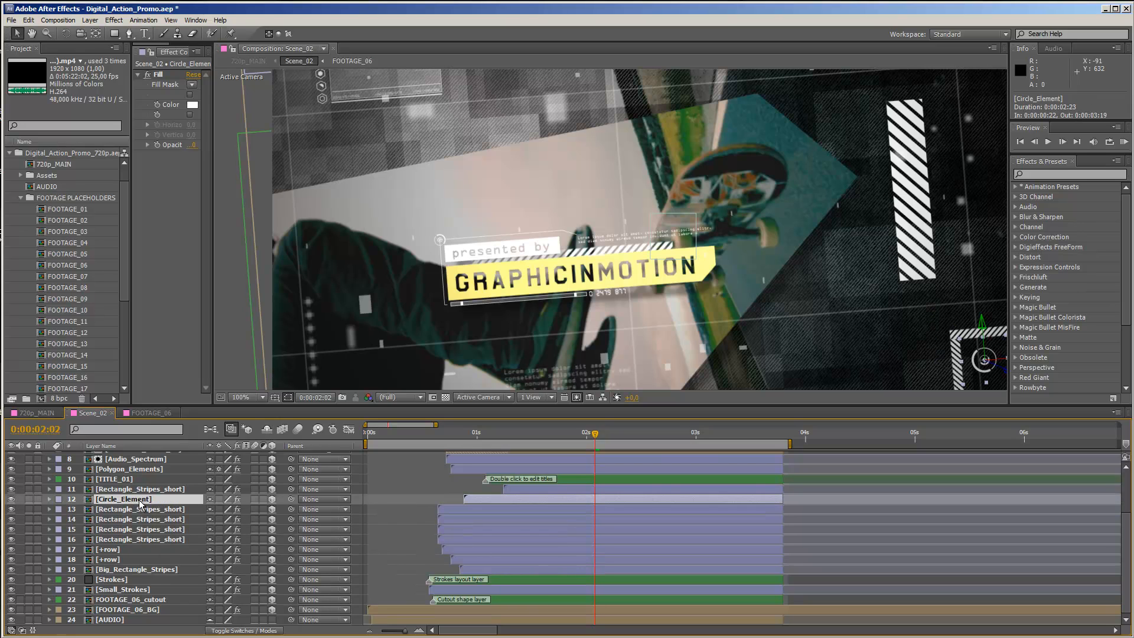
# - Set the Big_Rectangle_Stripes layer's Z Rotation to 132° and place it along the cutout's lower-right edge, at about 921, 423
pyautogui.click(127, 541)
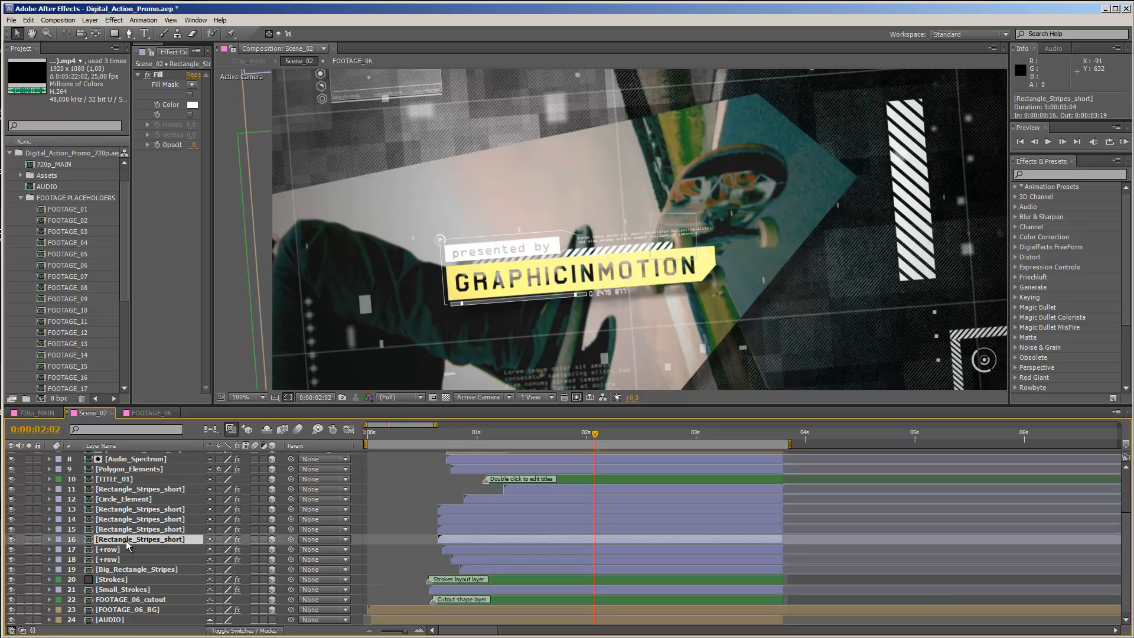
pyautogui.click(120, 572)
pyautogui.moveTo(590, 407); pyautogui.dragTo(591, 491)
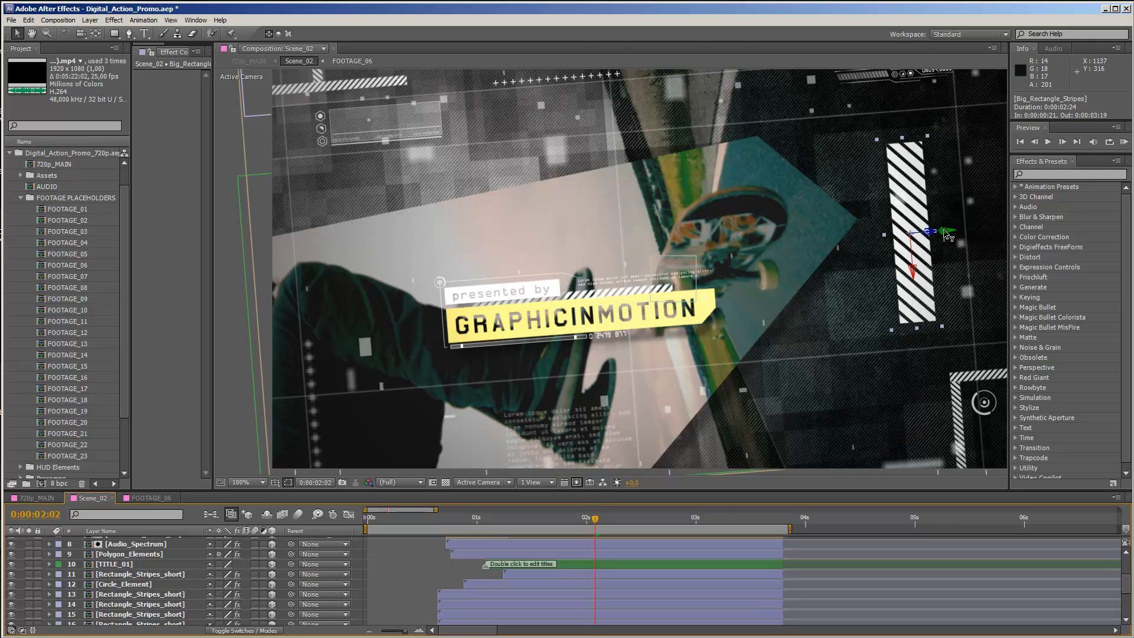
pyautogui.press('r')
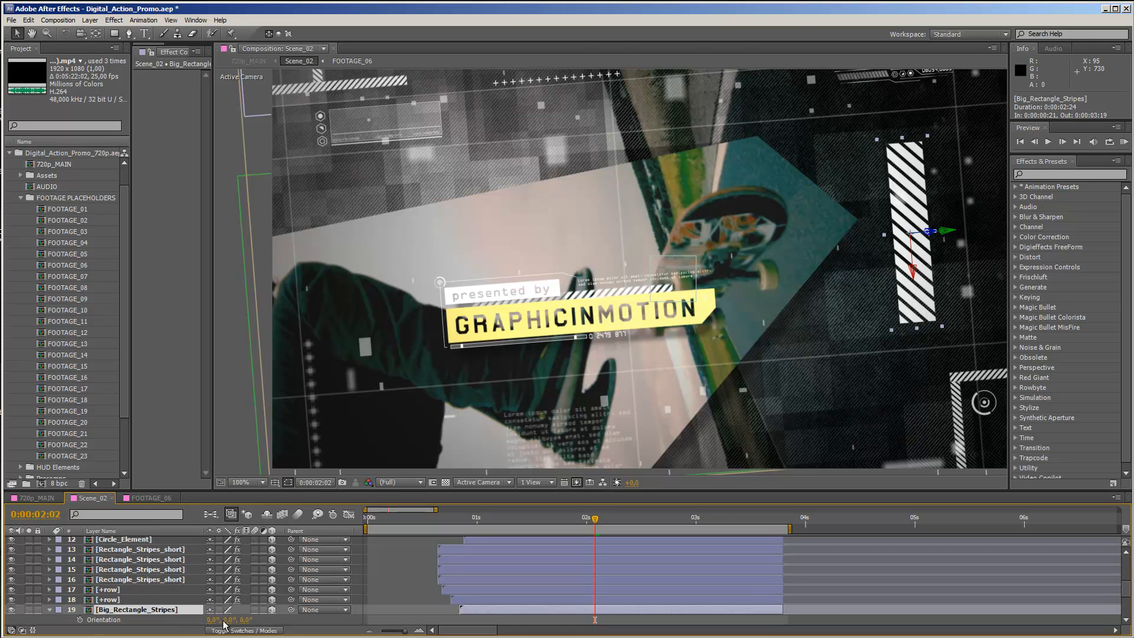
pyautogui.scroll(-1, 174, 611)
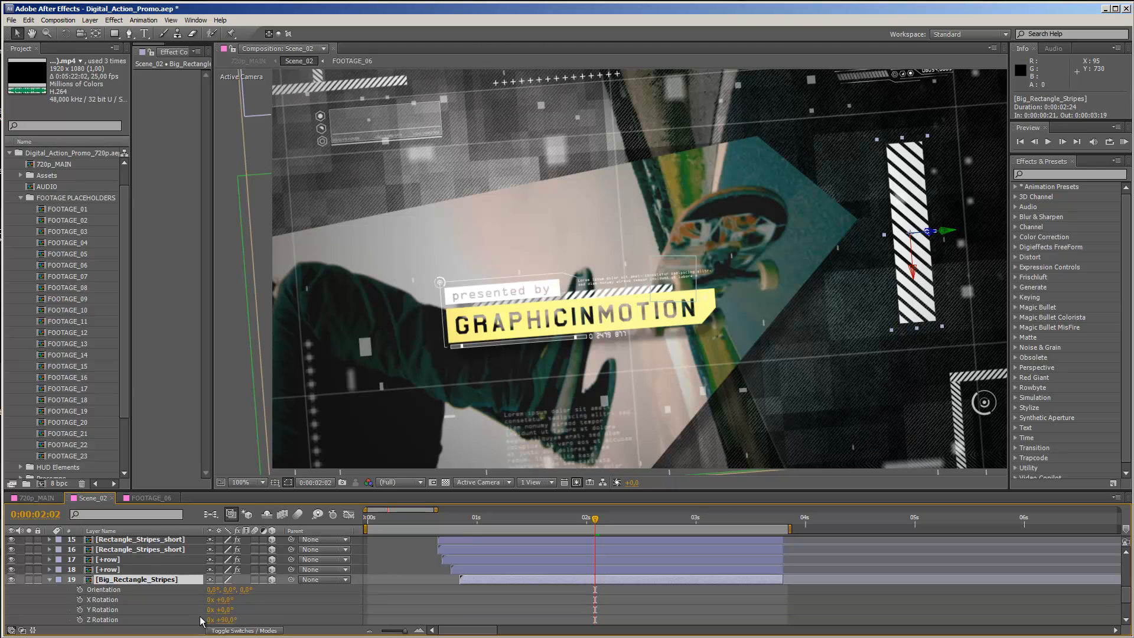
pyautogui.moveTo(223, 620); pyautogui.dragTo(249, 617)
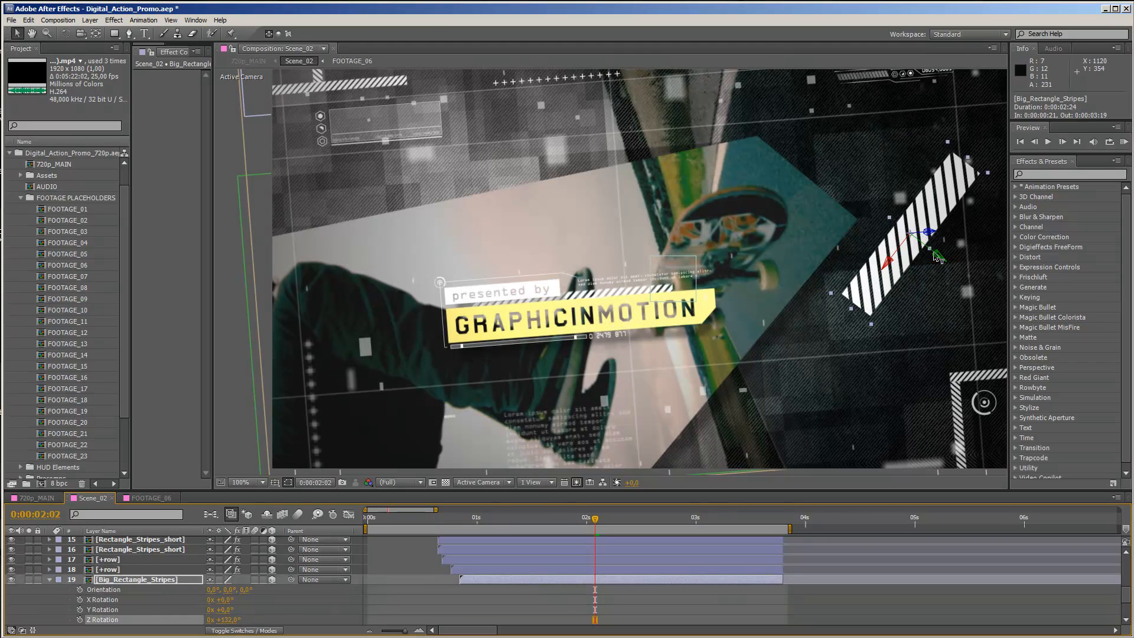
pyautogui.moveTo(935, 260); pyautogui.dragTo(745, 317)
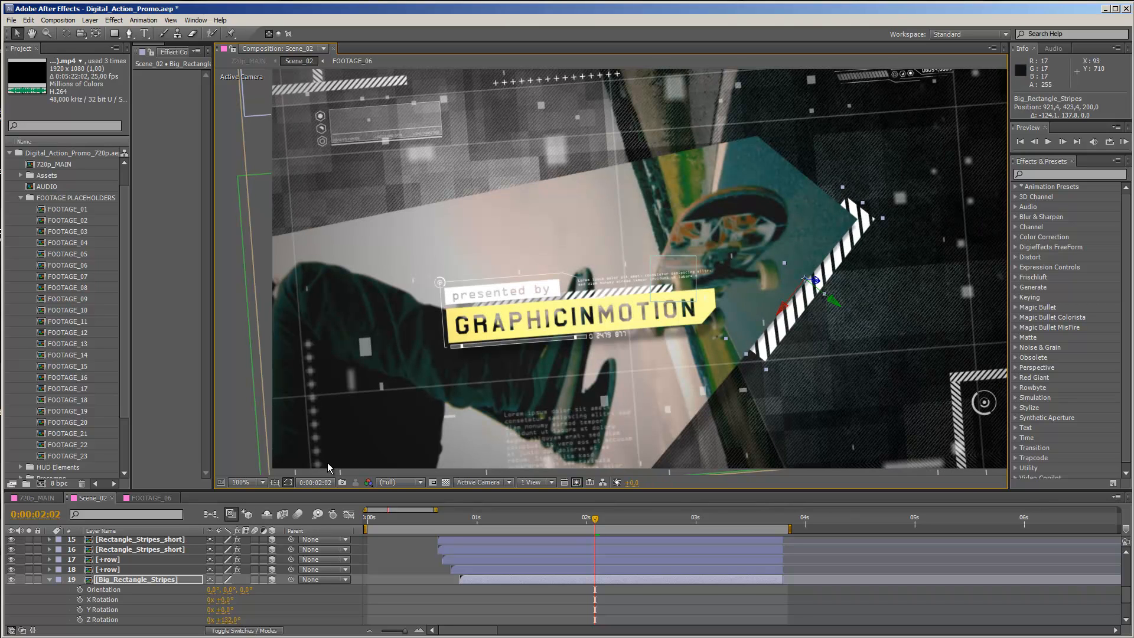
# - Lower the Strokes layer's blue line Mask 3 by about 15 px and collapse the Big_Rectangle_Stripes rotation properties
pyautogui.scroll(-2, 113, 585)
pyautogui.click(109, 600)
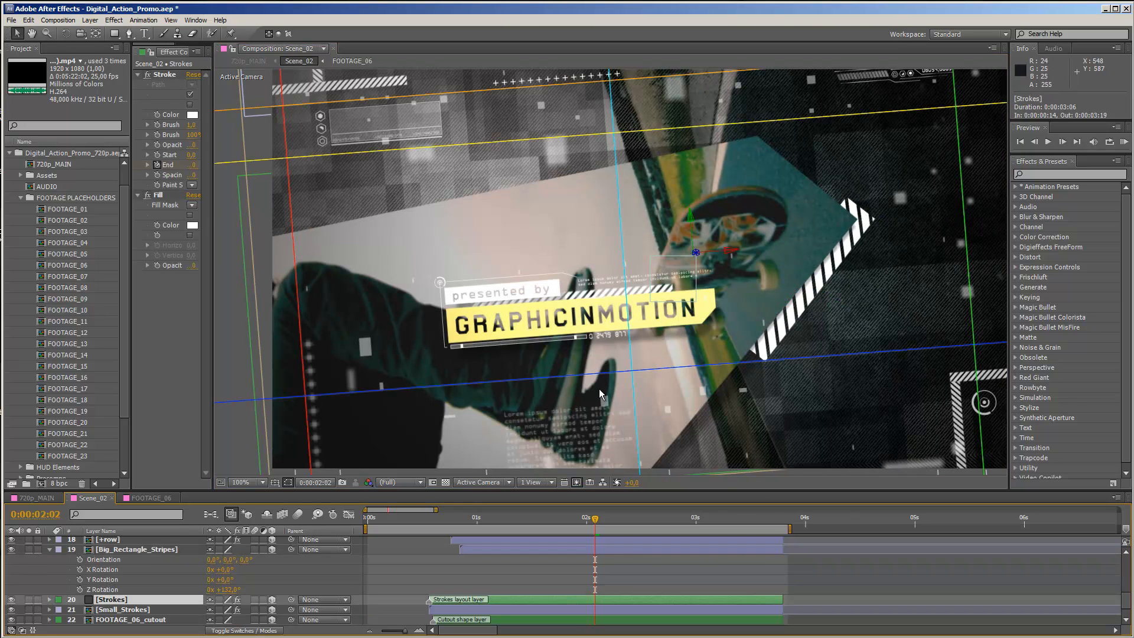
pyautogui.moveTo(688, 369); pyautogui.dragTo(708, 385)
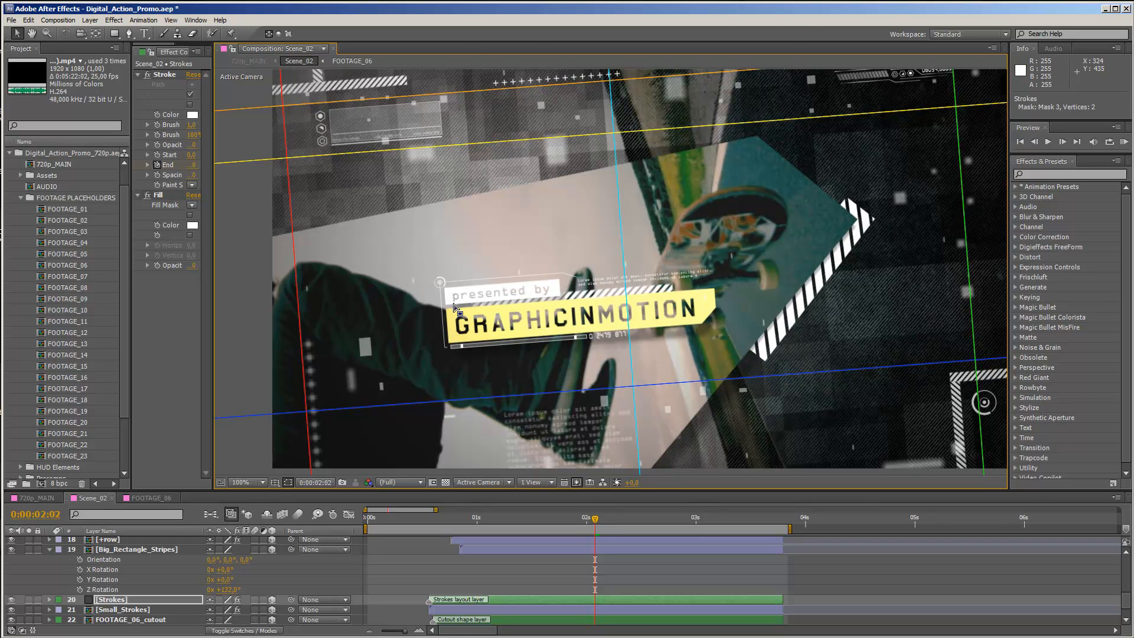
pyautogui.click(50, 549)
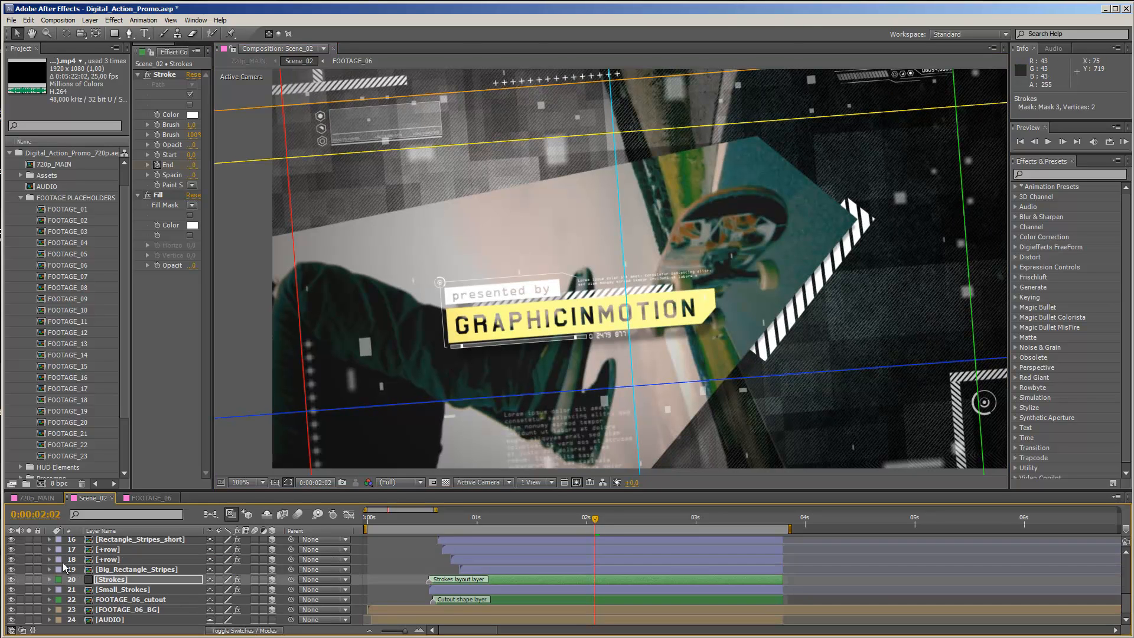
# - Shift the TITLE_01 layer left along its X axis to an X position of about 453
pyautogui.scroll(1, 98, 576)
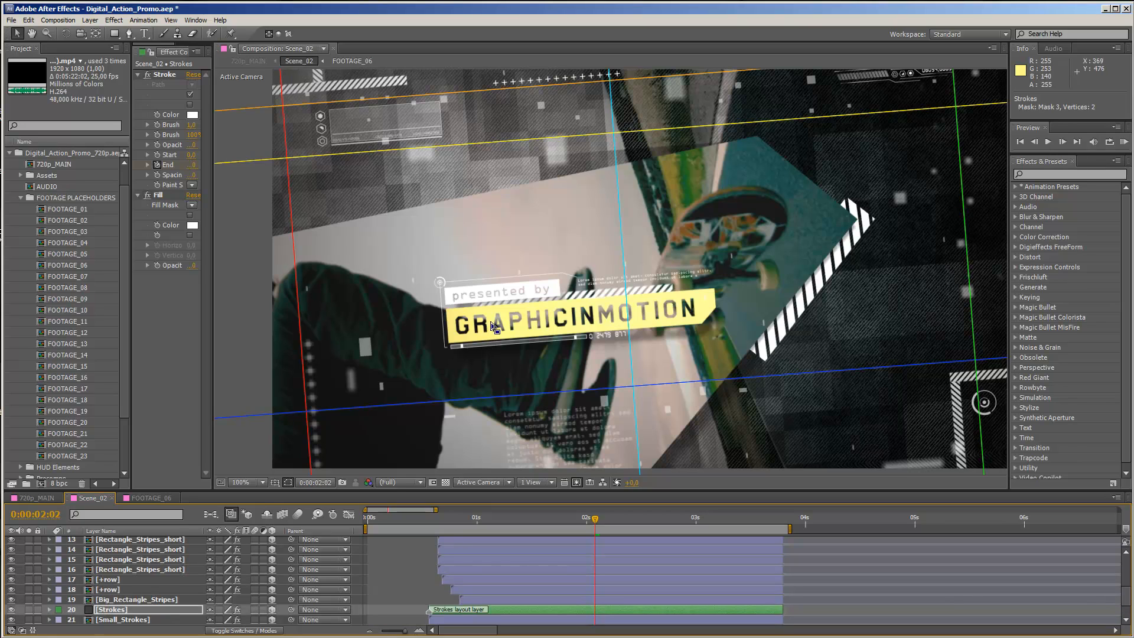
pyautogui.scroll(2, 136, 547)
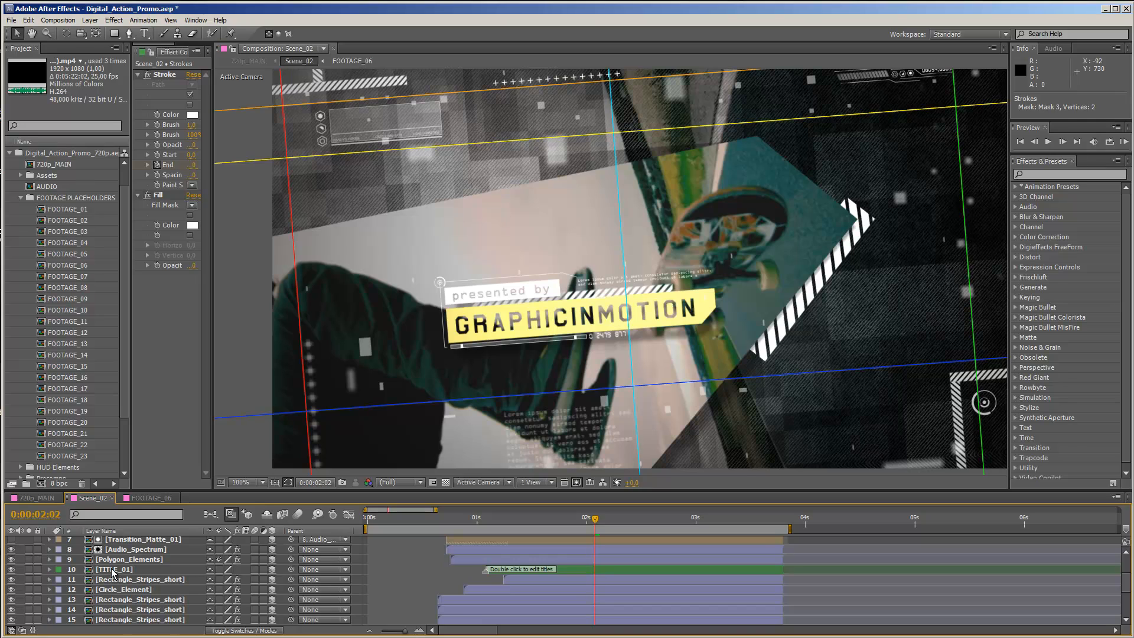
pyautogui.click(112, 570)
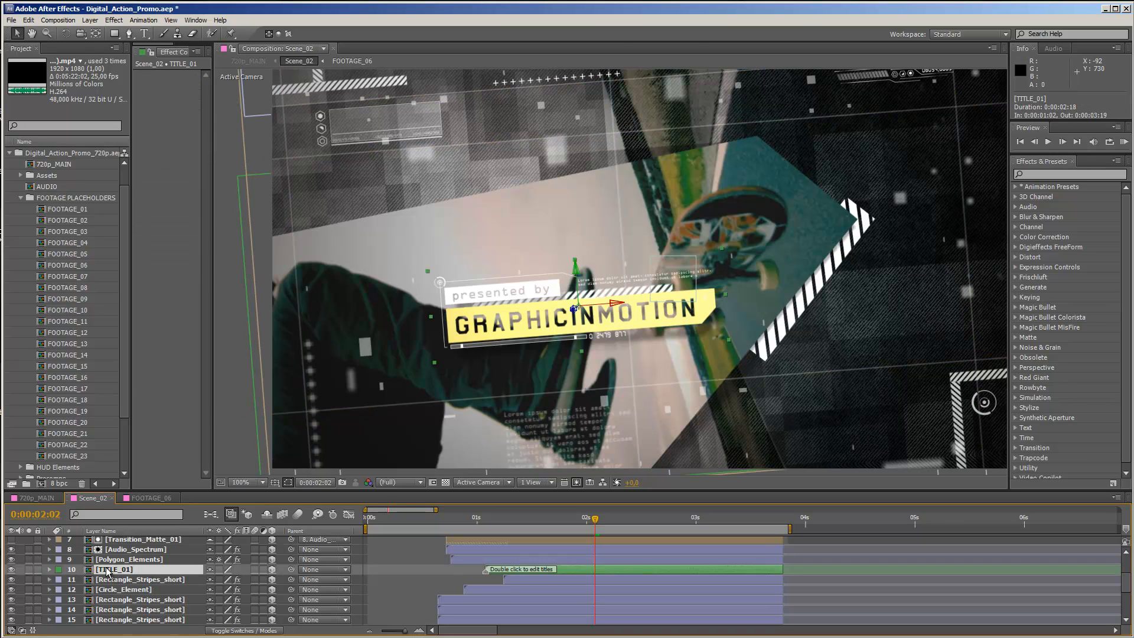
pyautogui.moveTo(617, 306); pyautogui.dragTo(511, 314)
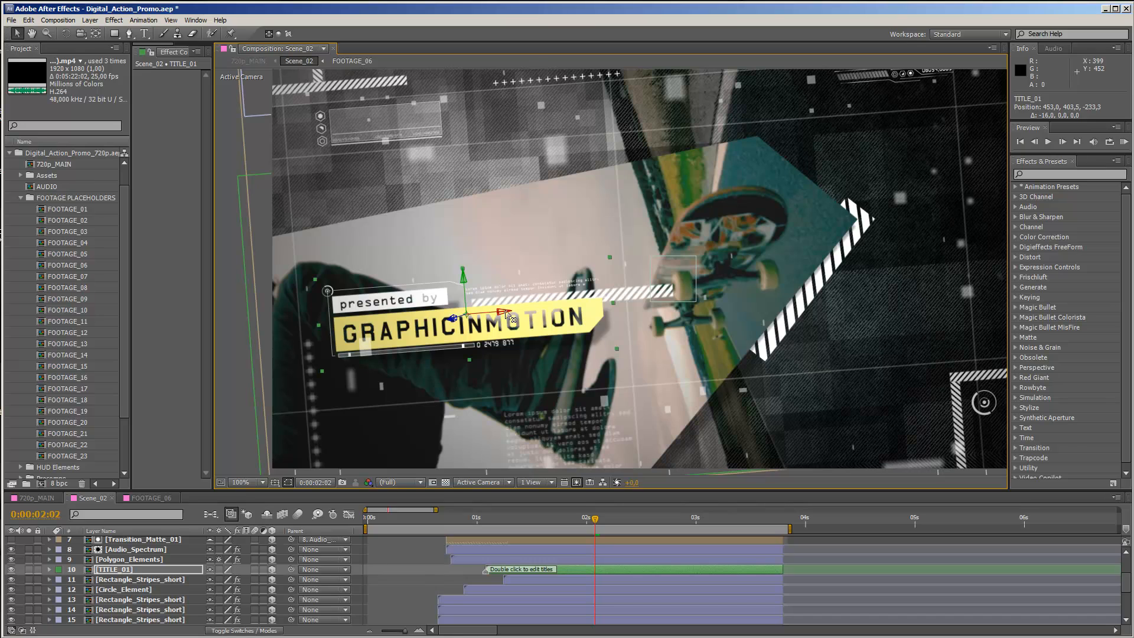
# - Shift the Rectangle_Stripes_short layer 11 left behind the title to X about 389, checking it with the title temporarily hidden
pyautogui.click(126, 580)
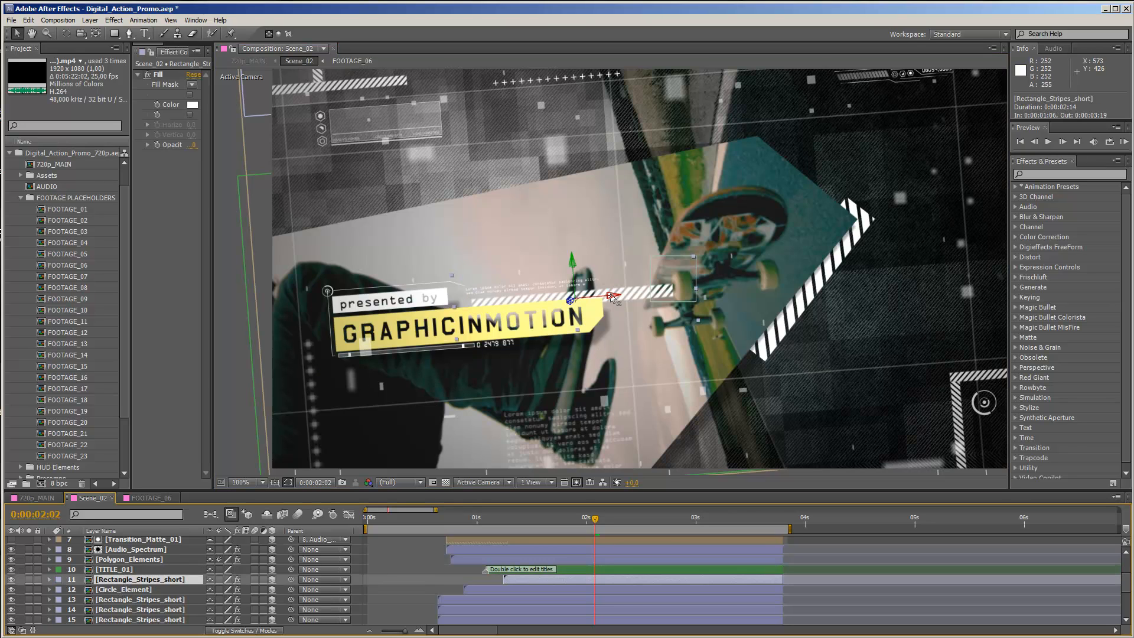
pyautogui.moveTo(609, 293); pyautogui.dragTo(523, 305)
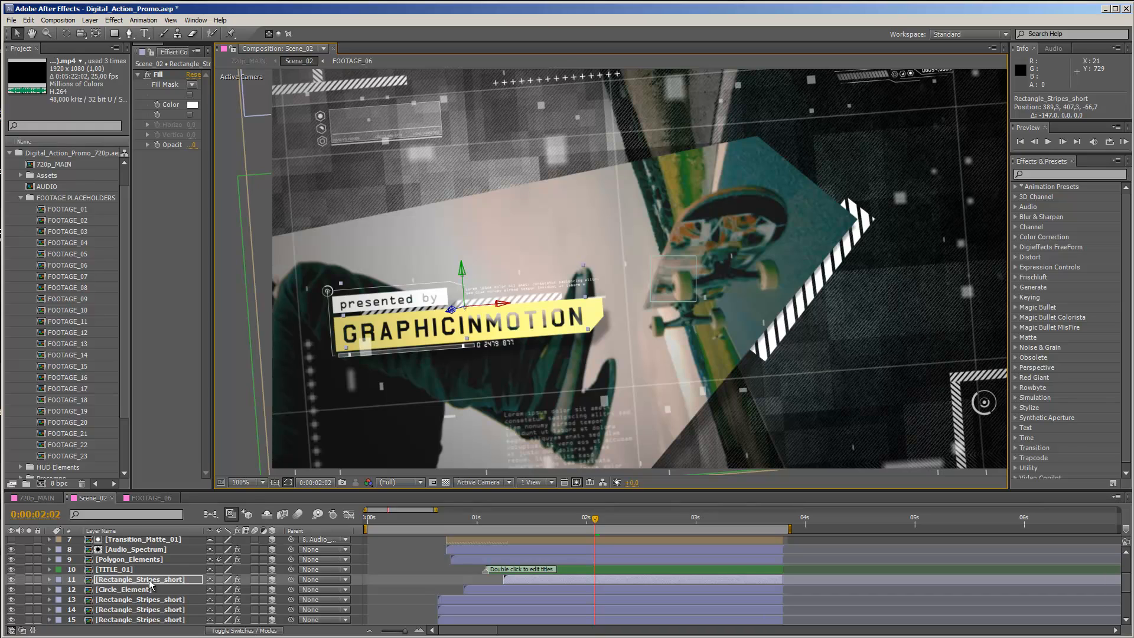
pyautogui.click(10, 571)
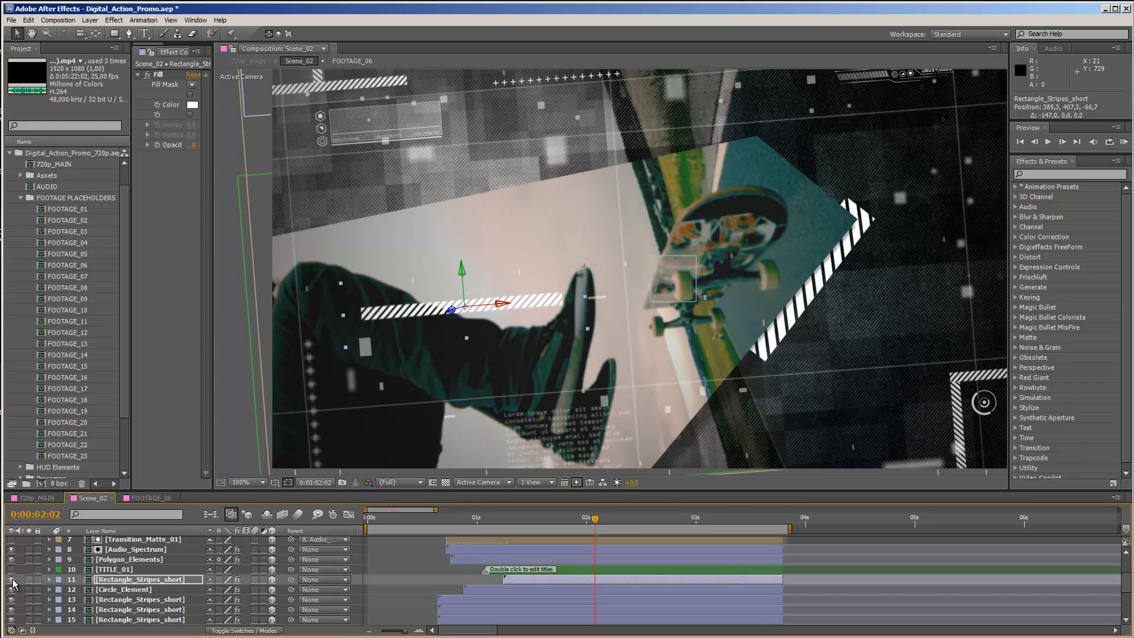
pyautogui.click(11, 581)
pyautogui.click(11, 580)
pyautogui.click(11, 570)
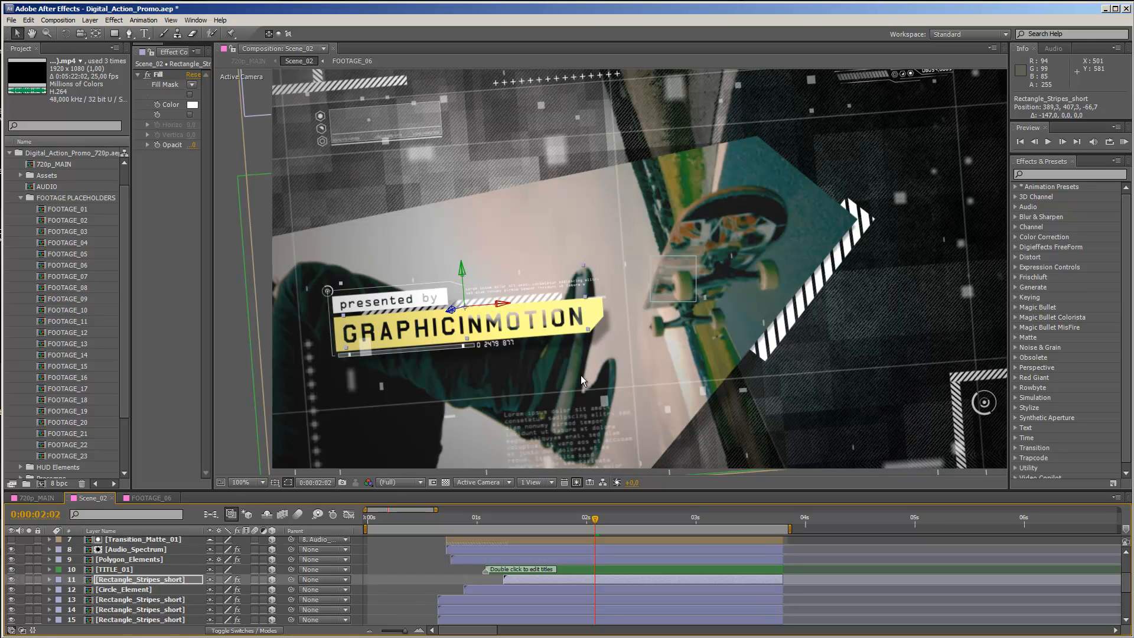
# - Collapse the FOOTAGE PLACEHOLDERS folder and review the compositions inside the HUD Elements folder
pyautogui.click(21, 199)
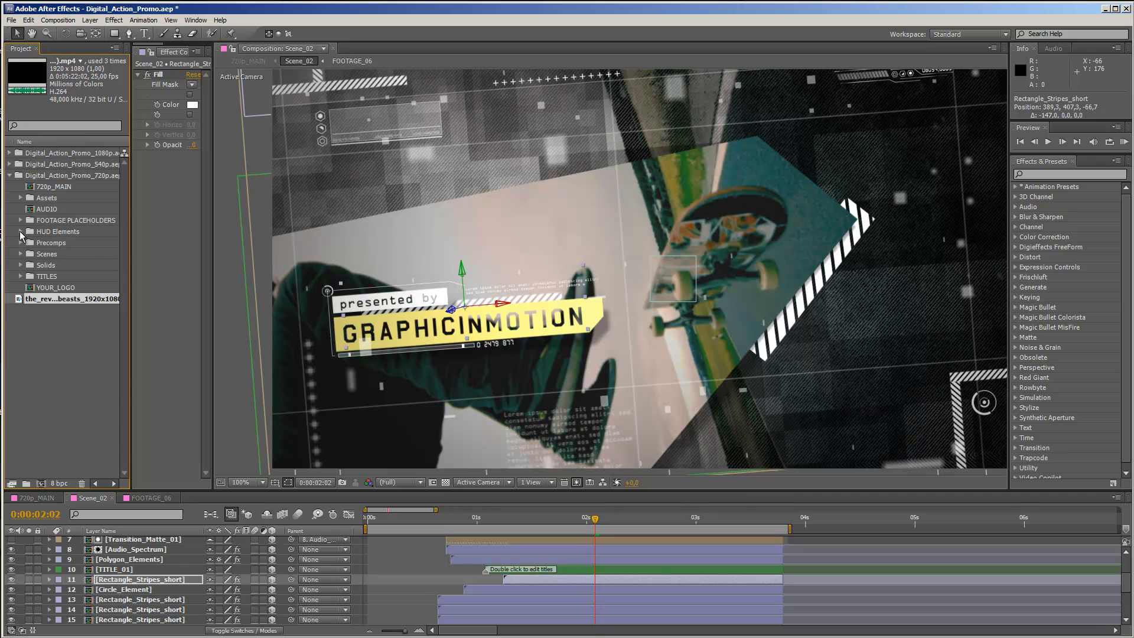
pyautogui.click(21, 233)
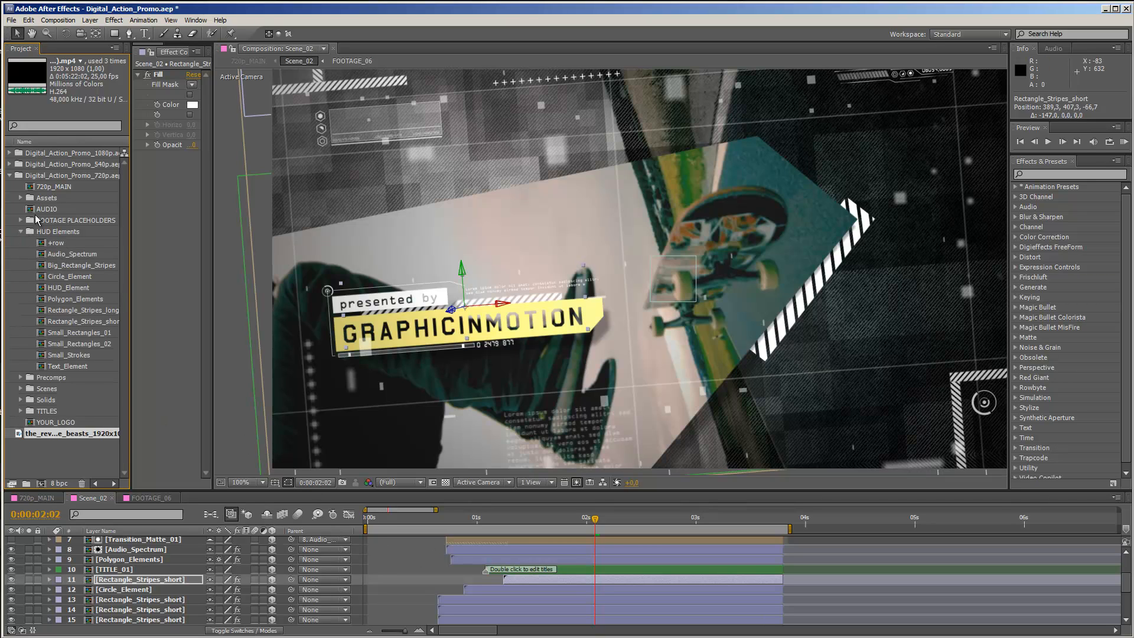
pyautogui.click(21, 233)
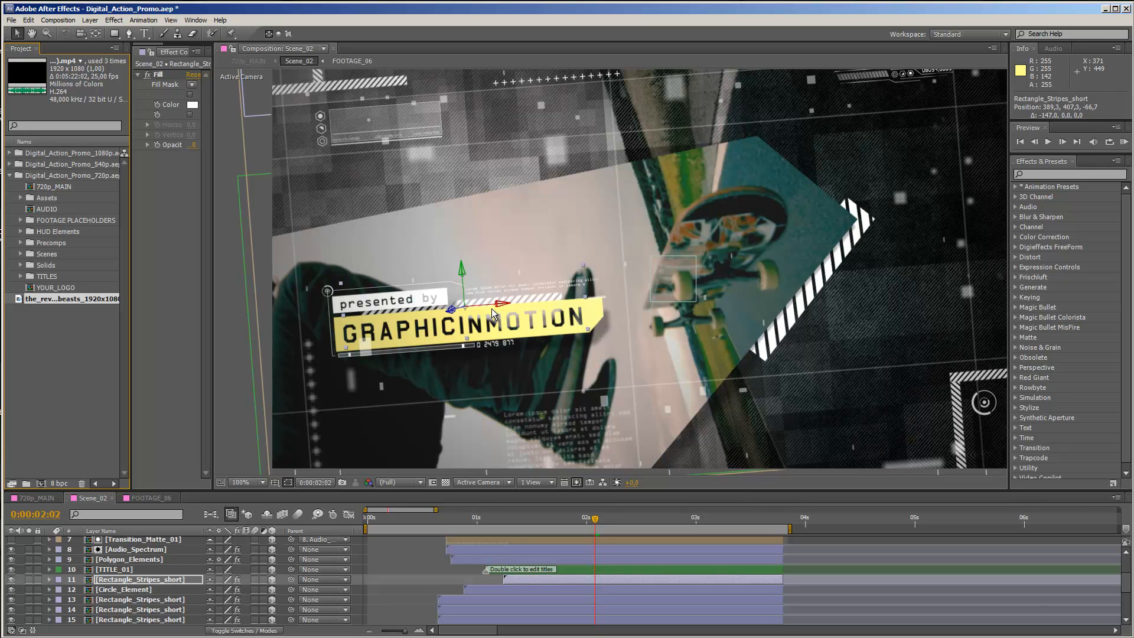
# - Nudge the Rectangle_Stripes_short layer behind the title further left to X about 378.5
pyautogui.moveTo(503, 304); pyautogui.dragTo(496, 309)
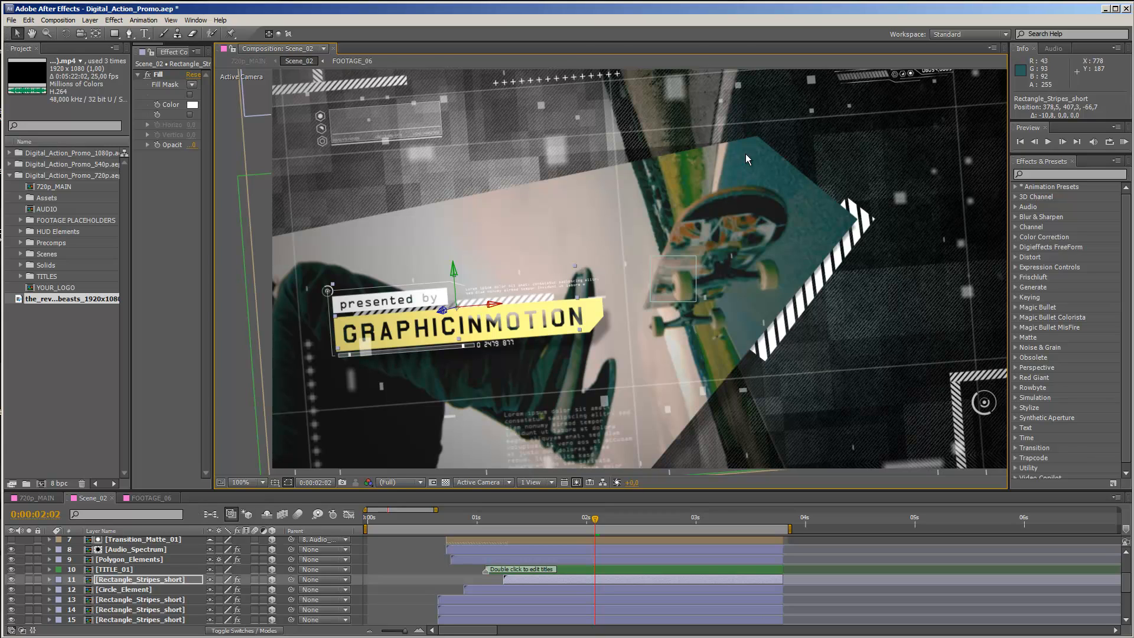
# - Move the horizontal +row layer 18 down and left to just above the cutout's upper edge, at about 293, 199
pyautogui.scroll(-2, 117, 593)
pyautogui.click(117, 591)
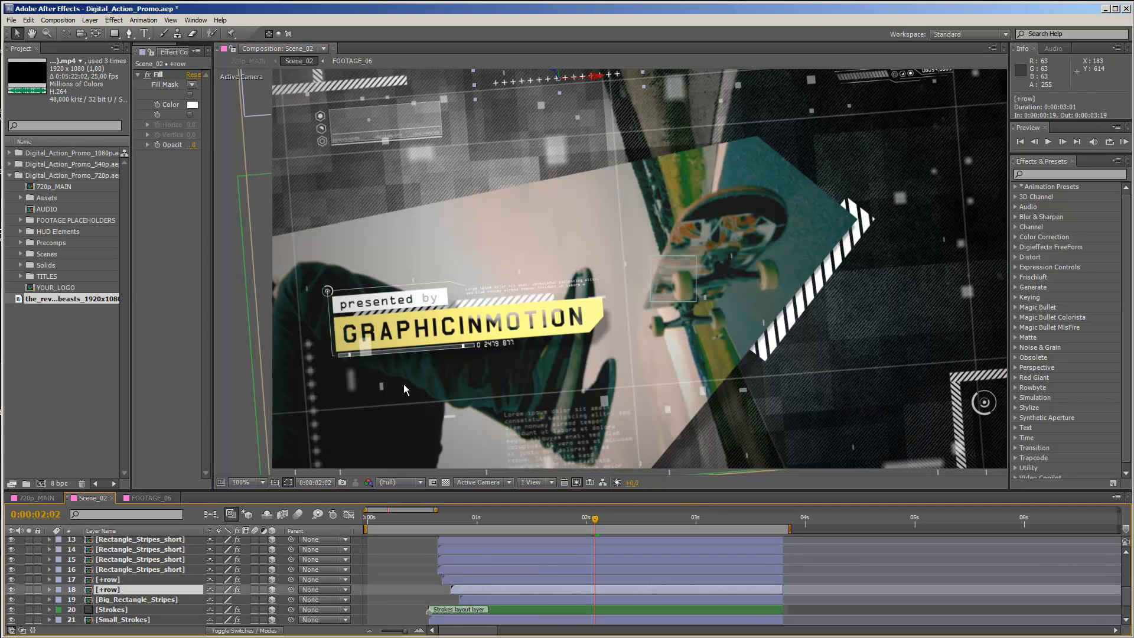
pyautogui.moveTo(561, 75); pyautogui.dragTo(555, 122)
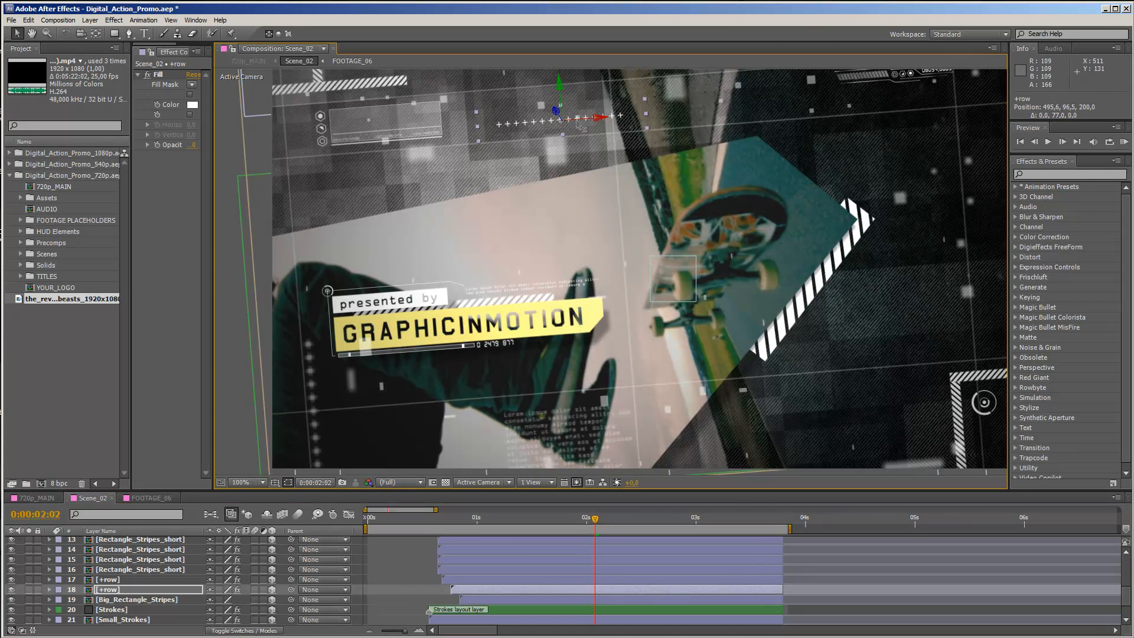
pyautogui.moveTo(594, 121); pyautogui.dragTo(534, 134)
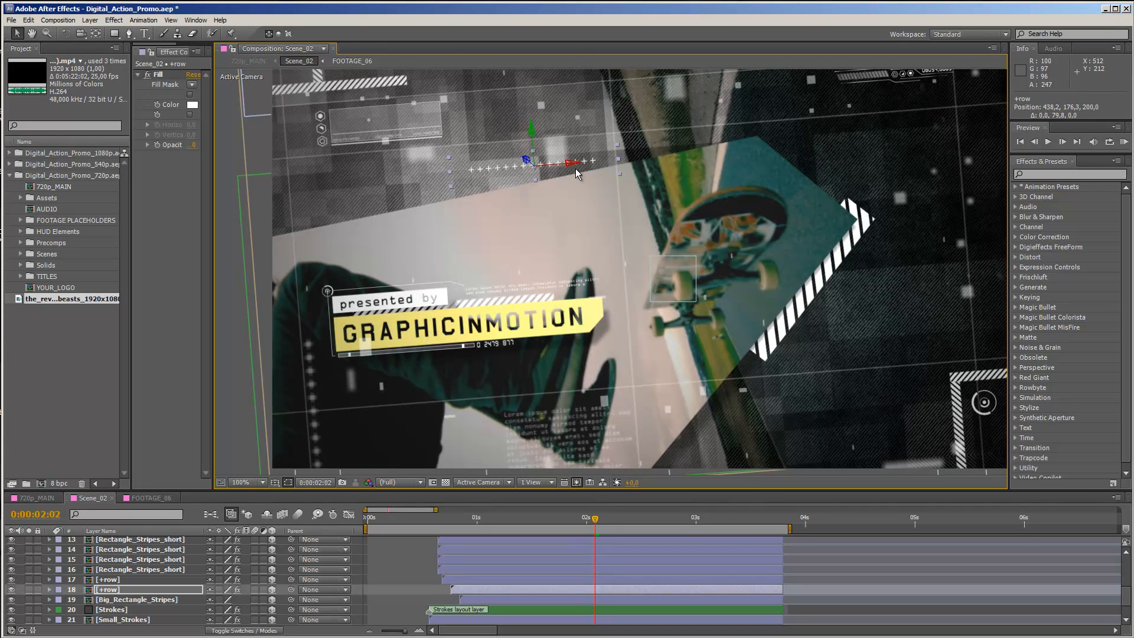
pyautogui.moveTo(574, 166); pyautogui.dragTo(456, 153)
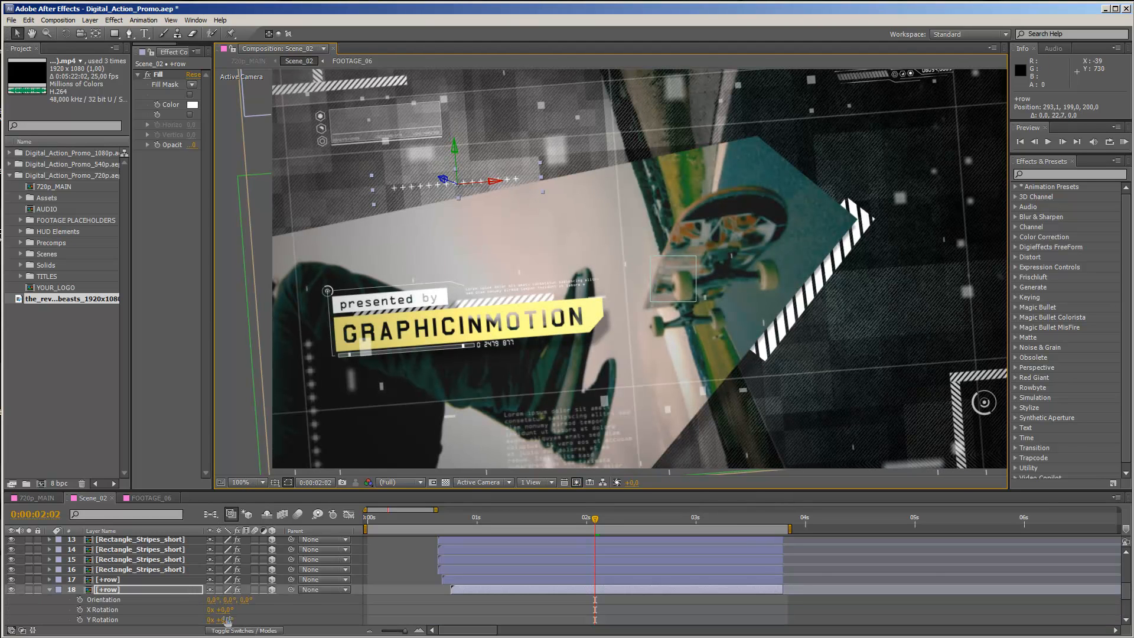
# - Set the +row layer 18's Z Rotation to -7° to follow the cutout edge and nudge it up to about 292, 193
pyautogui.press('r')
pyautogui.moveTo(224, 600); pyautogui.dragTo(222, 599)
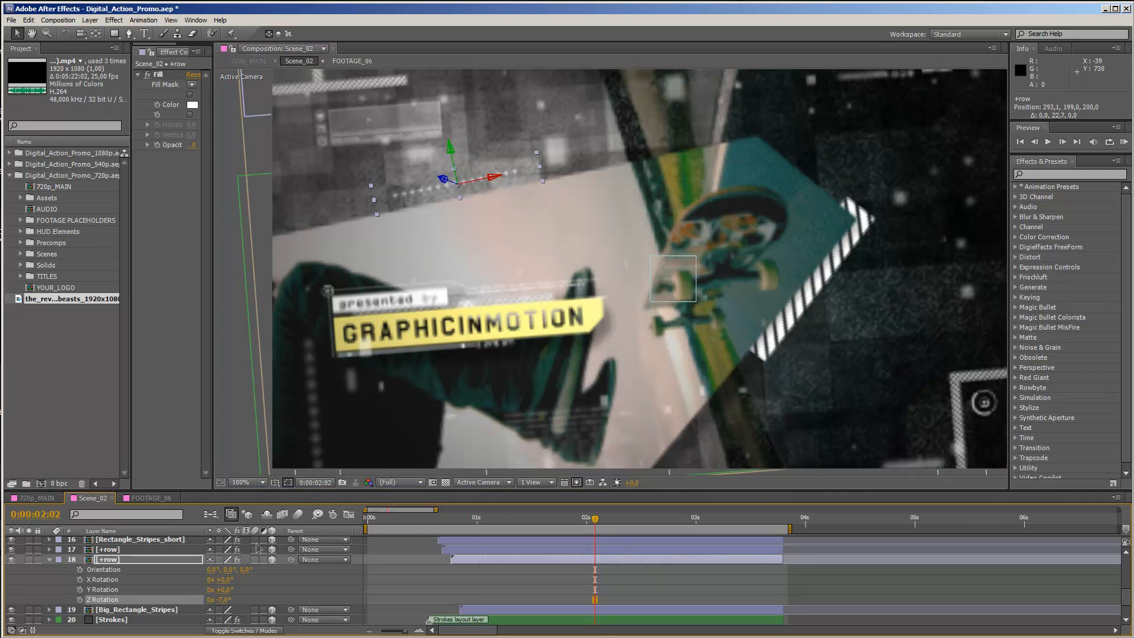
pyautogui.moveTo(452, 167); pyautogui.dragTo(452, 163)
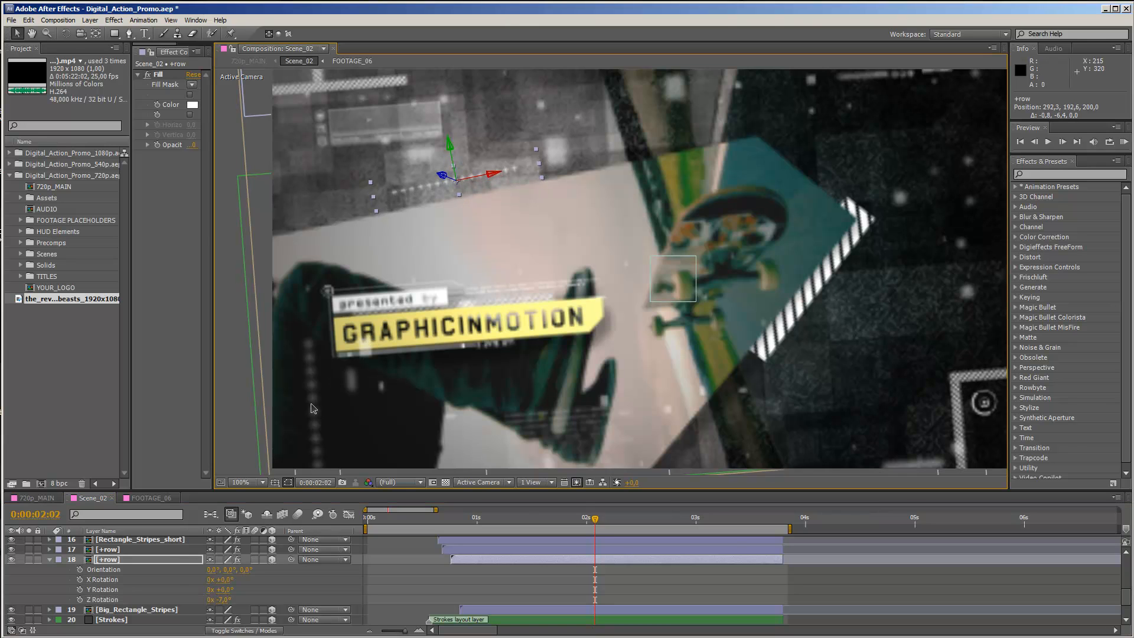
# - Move the vertical +row layer 17 to the dark area right of the cutout, at about 824, 369, and collapse layer 18's properties
pyautogui.click(113, 550)
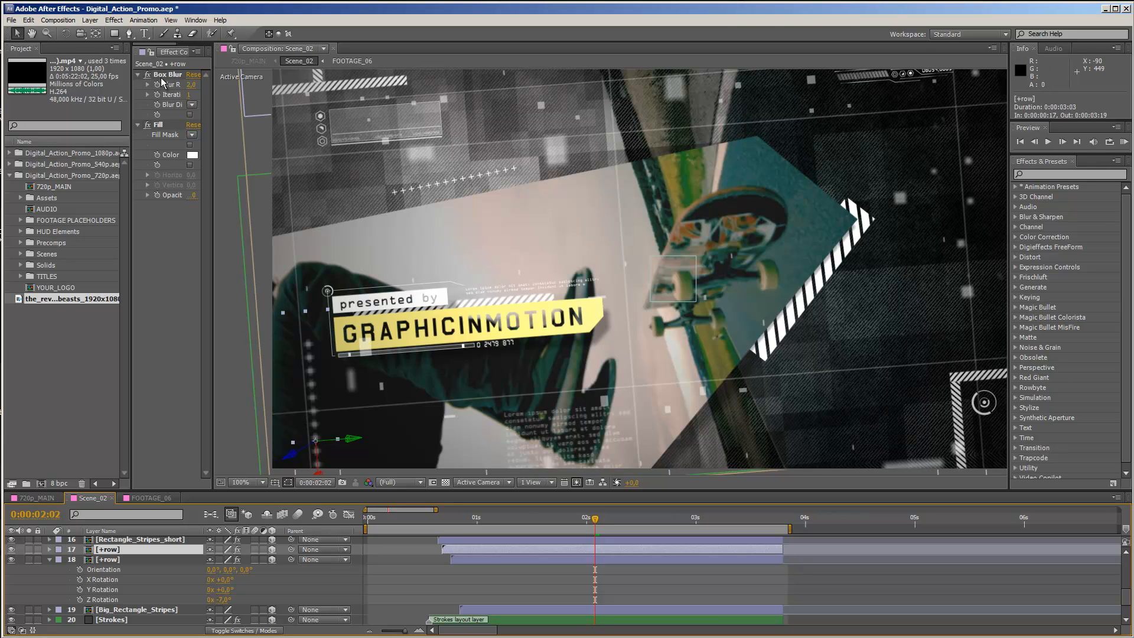
pyautogui.moveTo(349, 443); pyautogui.dragTo(580, 398)
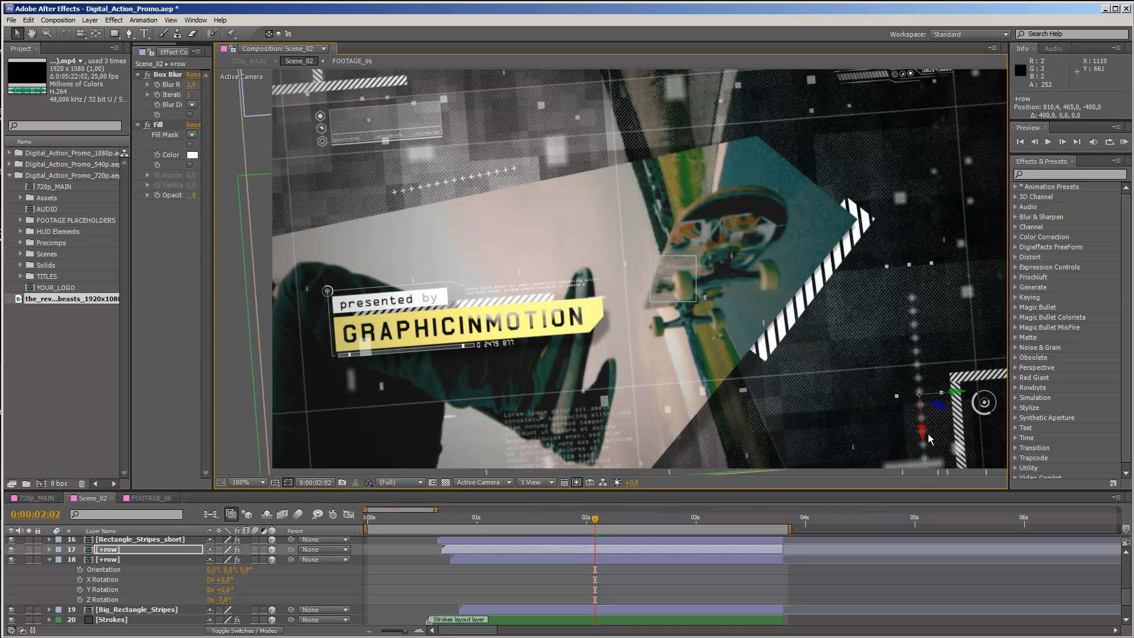
pyautogui.moveTo(926, 438); pyautogui.dragTo(926, 372)
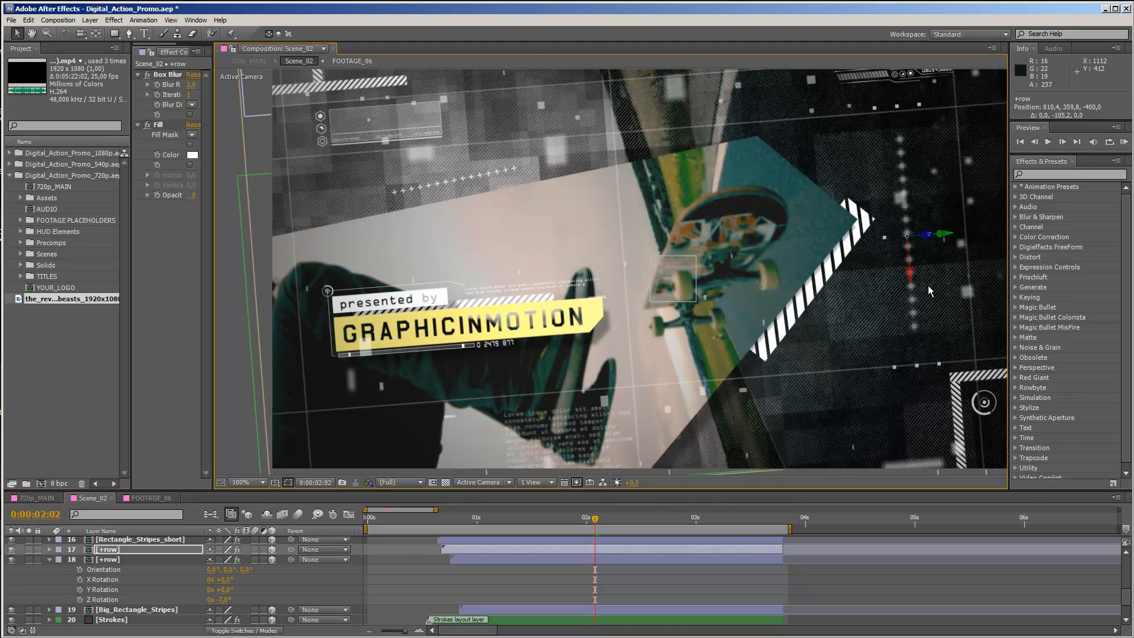
pyautogui.moveTo(912, 276); pyautogui.dragTo(913, 283)
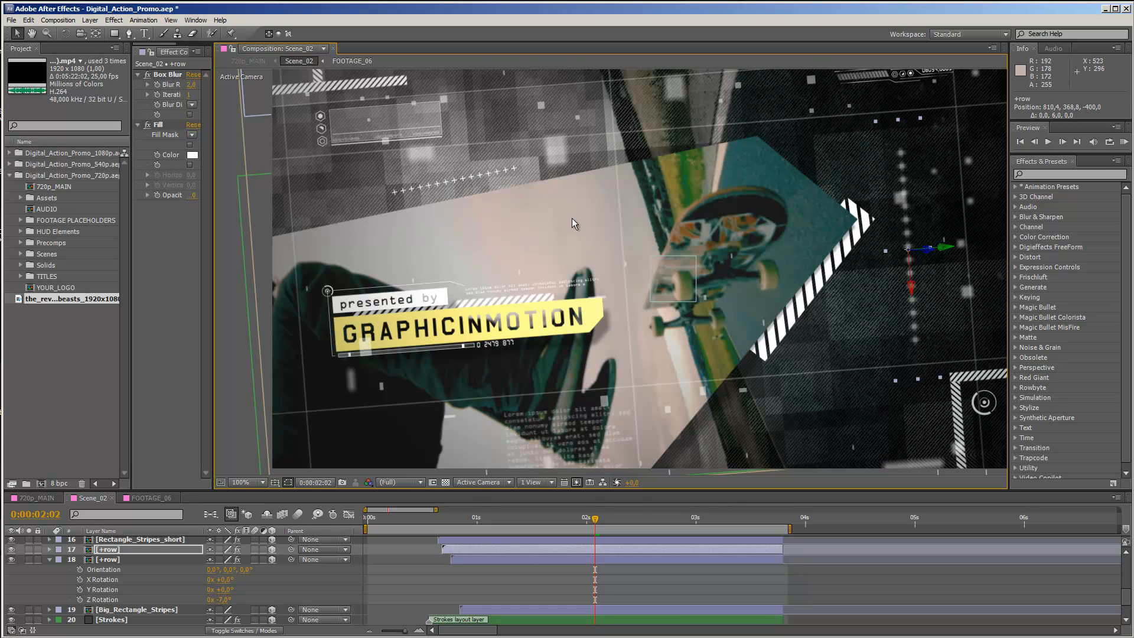
pyautogui.moveTo(936, 248); pyautogui.dragTo(951, 247)
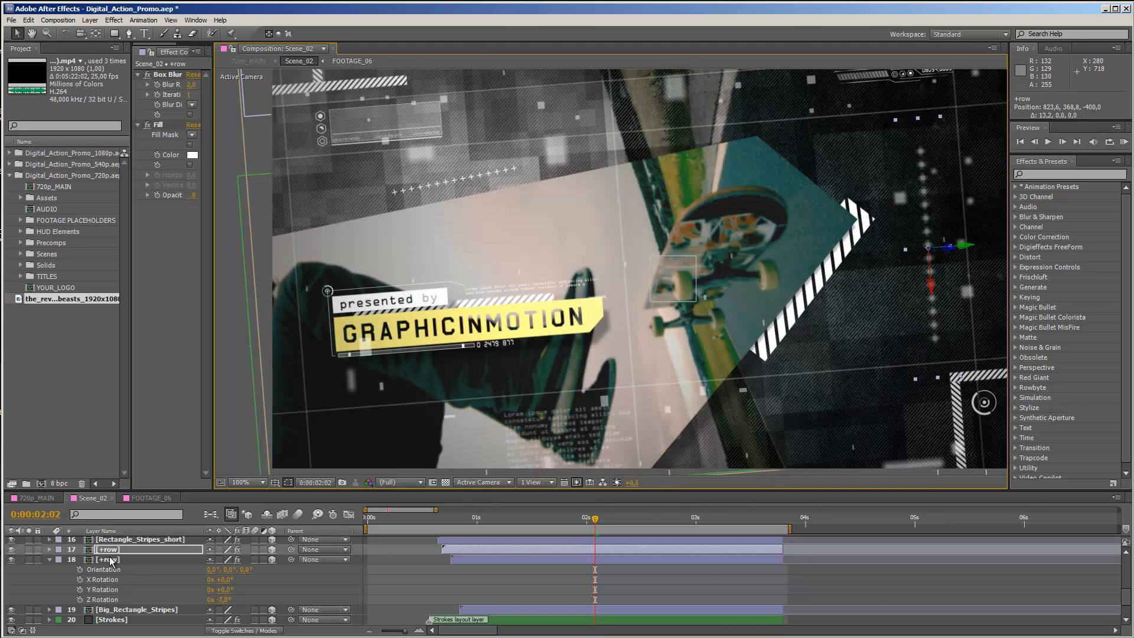
pyautogui.click(50, 560)
# - Move the Text_Element layer to the dark area below the cutout's lower-right edge, at about 920, 822
pyautogui.scroll(3, 109, 579)
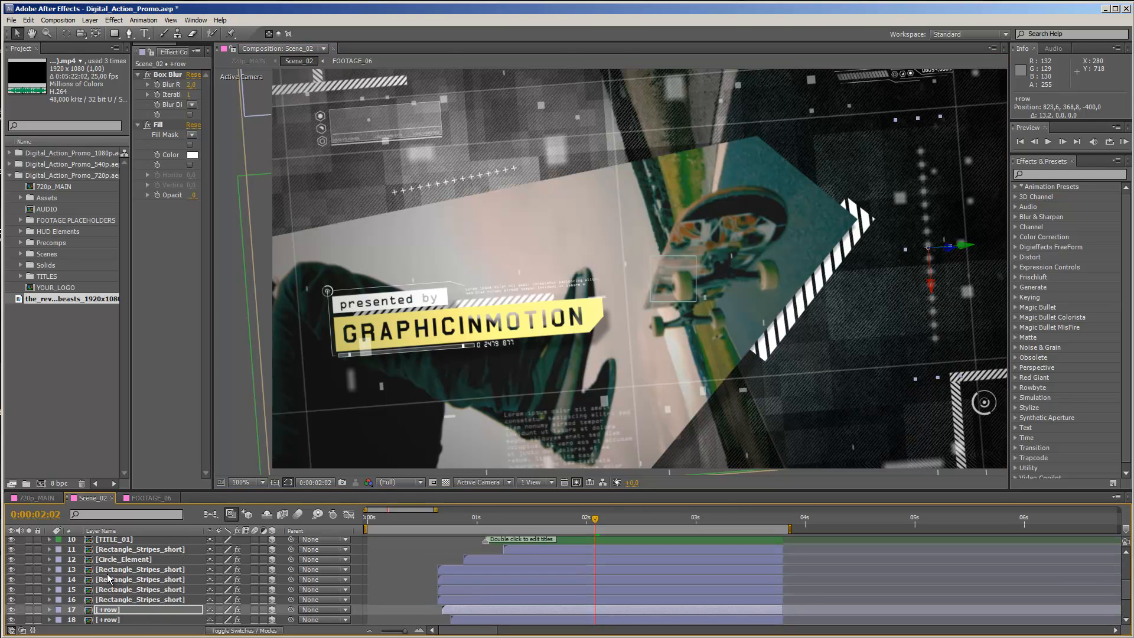
pyautogui.scroll(3, 141, 568)
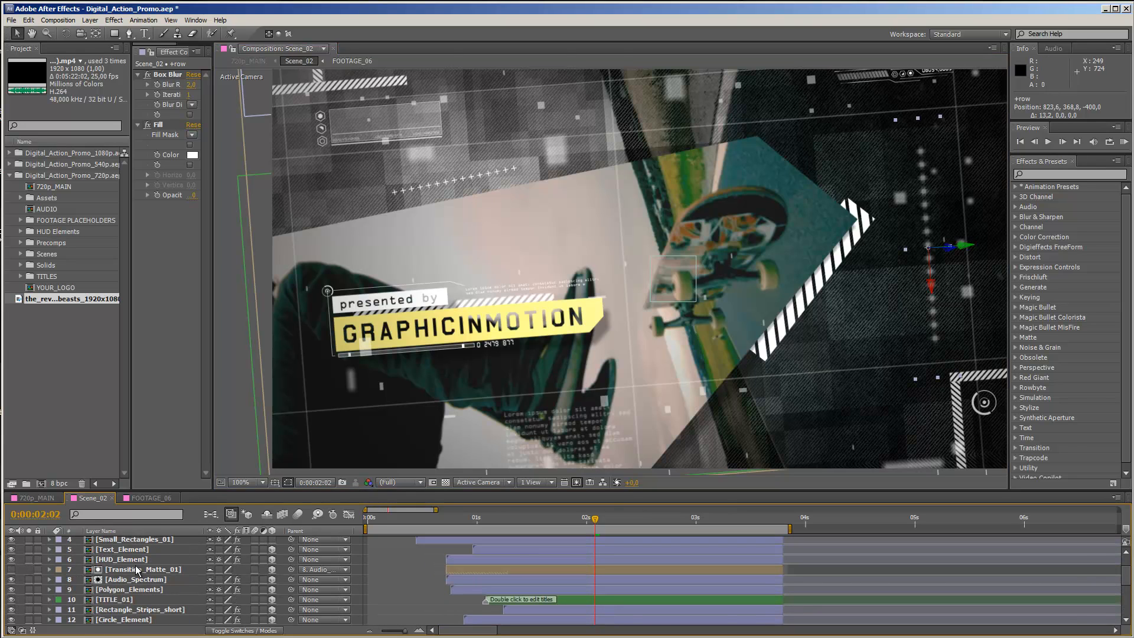
pyautogui.click(119, 549)
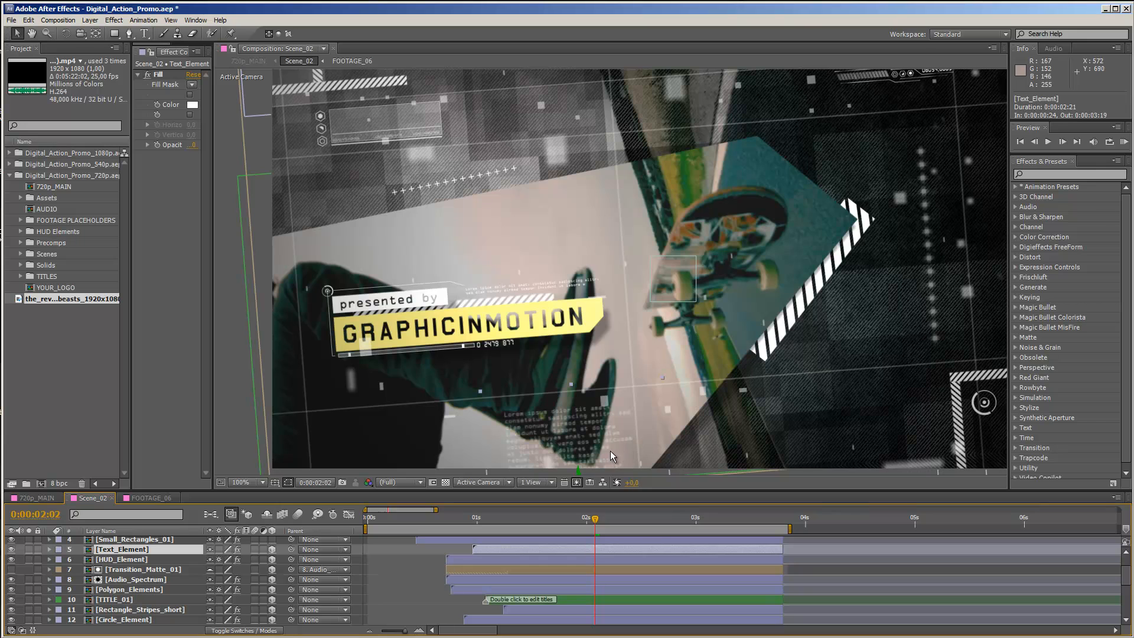
pyautogui.press('space')
pyautogui.moveTo(662, 428); pyautogui.dragTo(658, 389)
pyautogui.moveTo(612, 473); pyautogui.dragTo(853, 454)
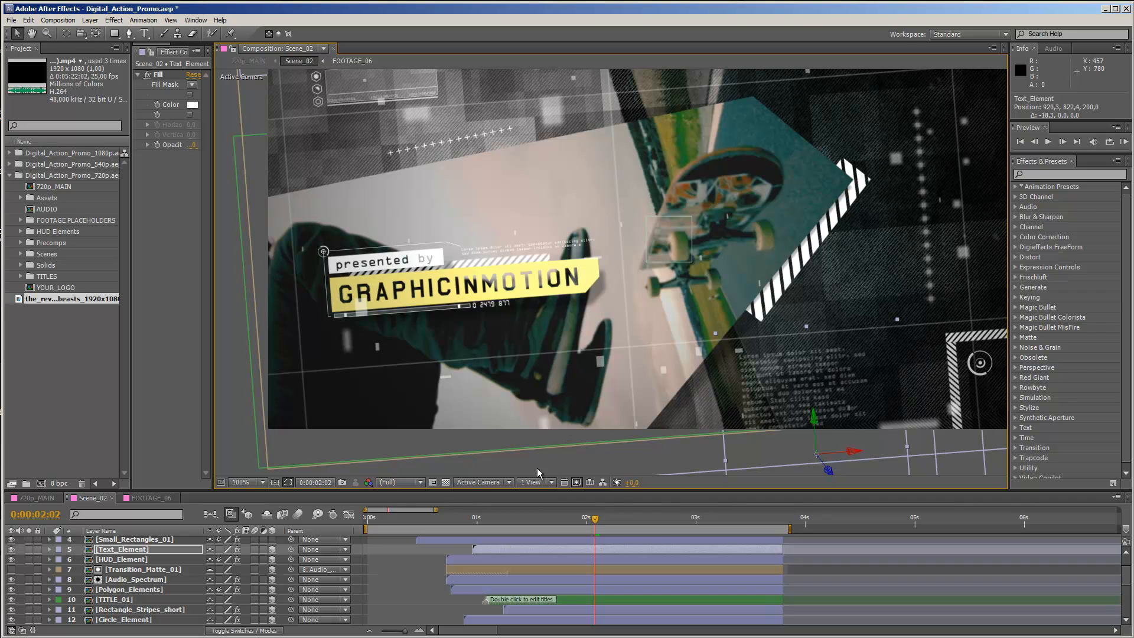
pyautogui.press('space')
pyautogui.moveTo(606, 363); pyautogui.dragTo(603, 416)
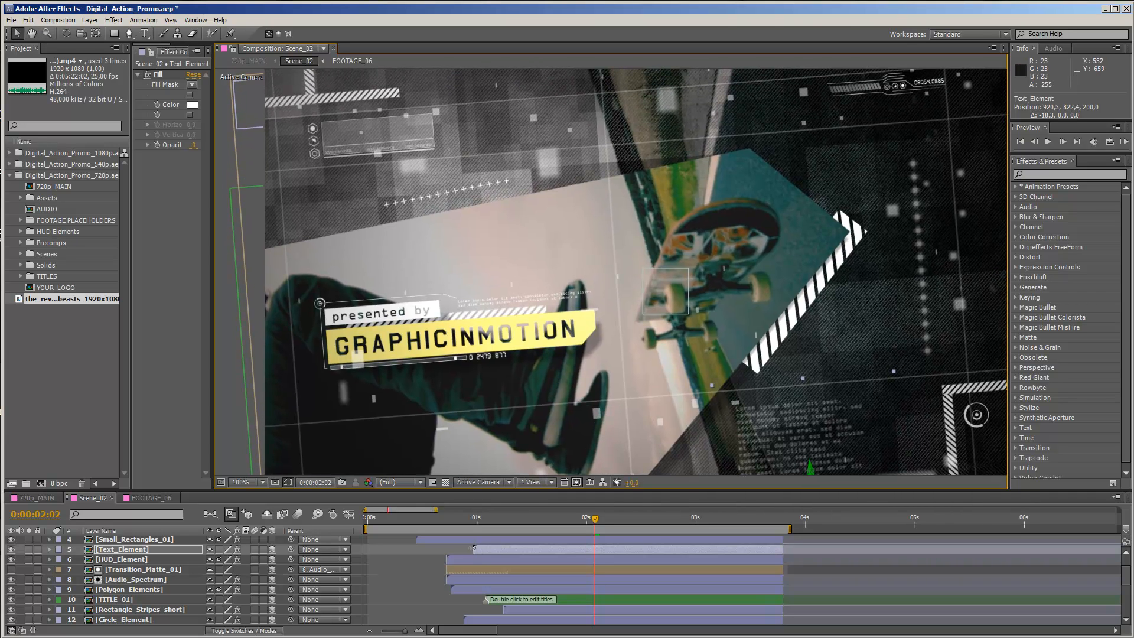
# - Go to 0:00:03:05 and examine how the Strokes layer's lines lie across the footage
pyautogui.moveTo(390, 527); pyautogui.dragTo(720, 527)
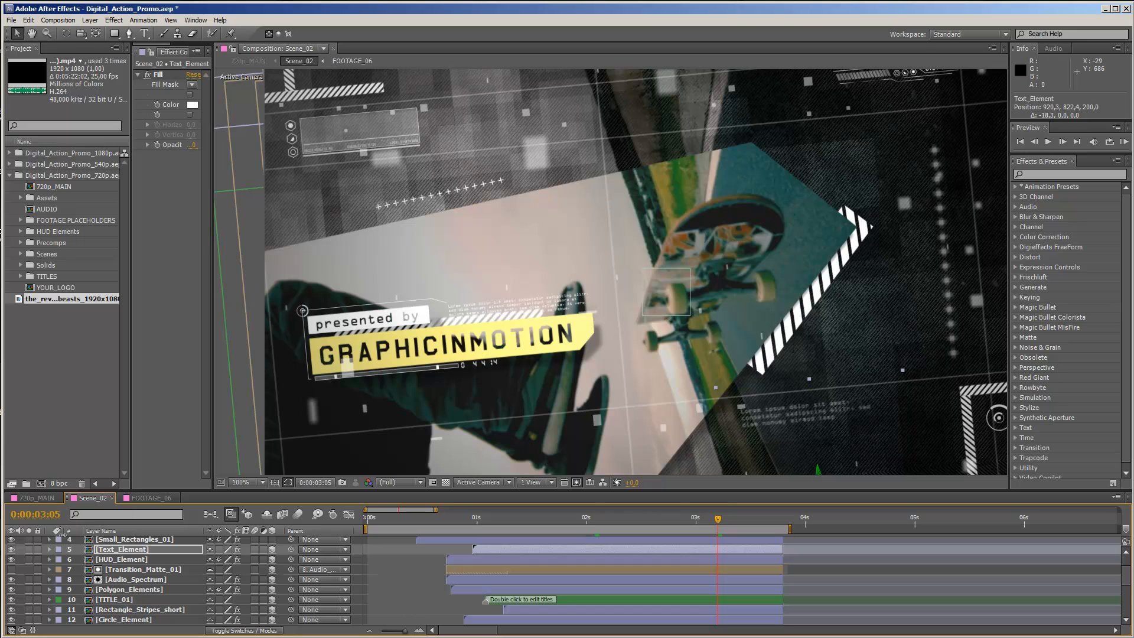
pyautogui.scroll(-3, 120, 605)
pyautogui.click(118, 610)
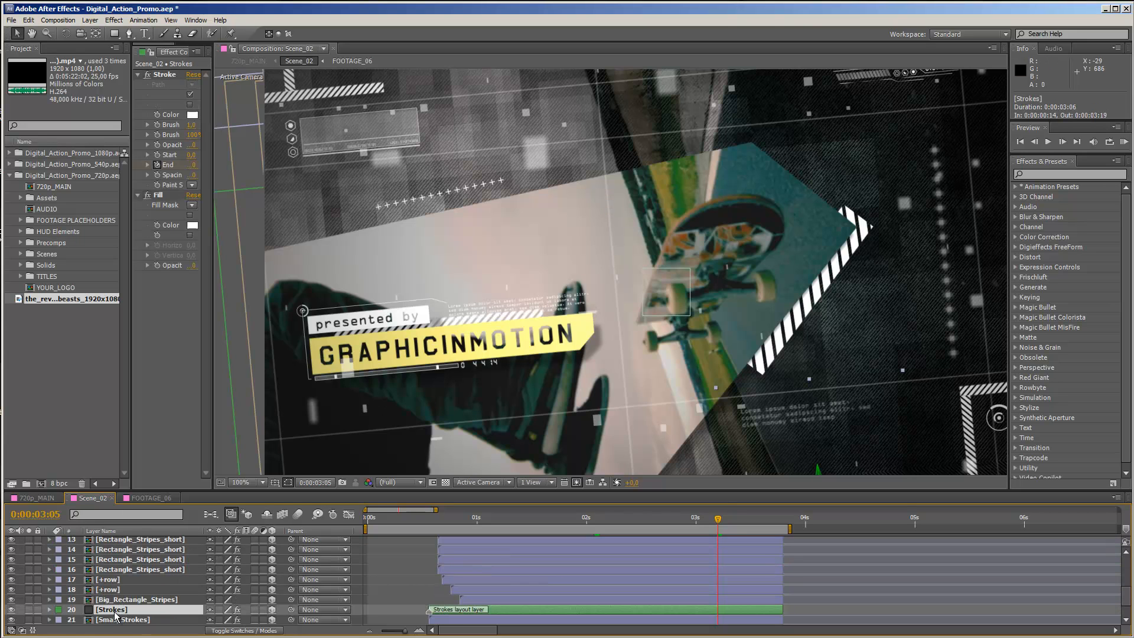
pyautogui.moveTo(612, 238); pyautogui.dragTo(1019, 191)
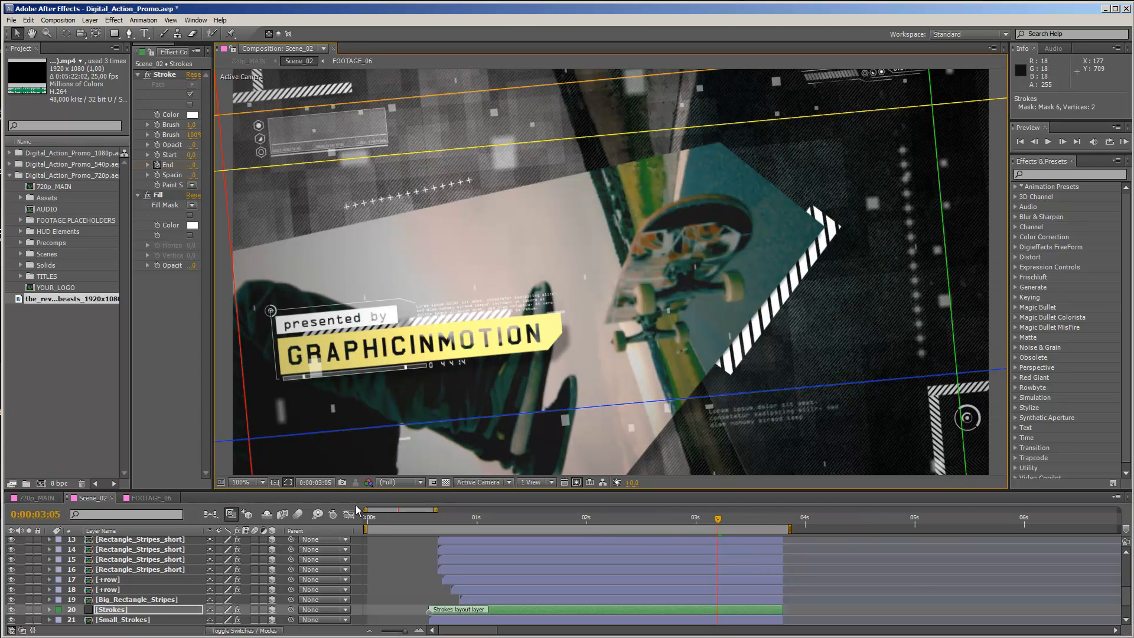
pyautogui.click(410, 543)
pyautogui.press('h')
pyautogui.moveTo(495, 364); pyautogui.dragTo(583, 354)
pyautogui.press('v')
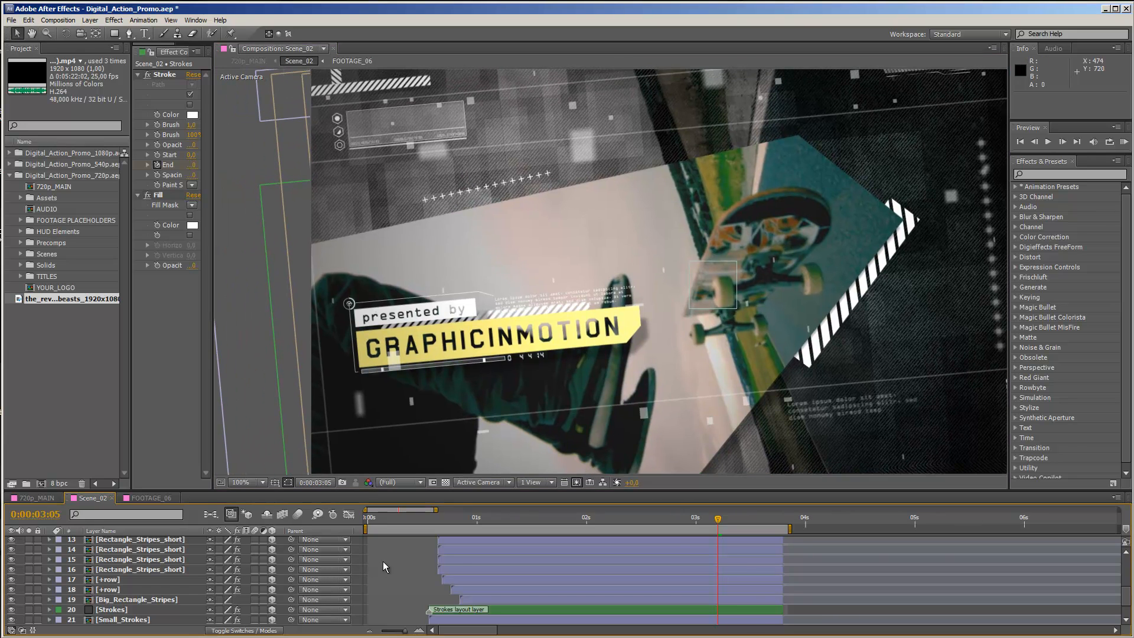
# - Hide the Cam_Control layer
pyautogui.scroll(4, 382, 561)
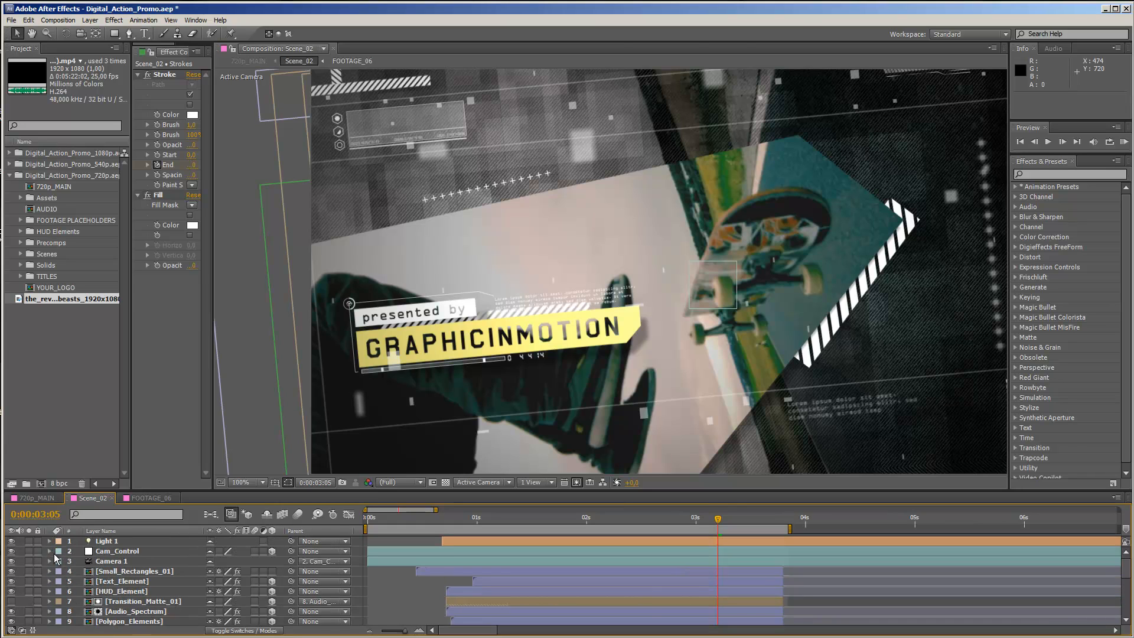
pyautogui.click(11, 551)
# - Reshape the FOOTAGE_06_cutout mask by moving its top corner down and slightly right and its right corner slightly inward
pyautogui.scroll(-5, 352, 577)
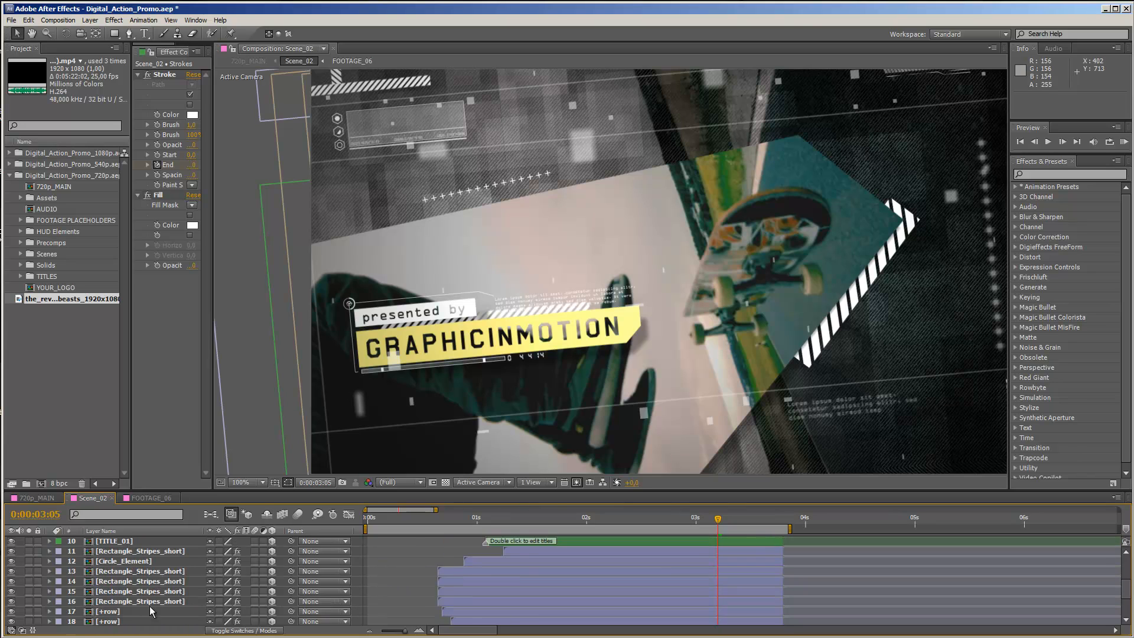
pyautogui.click(124, 610)
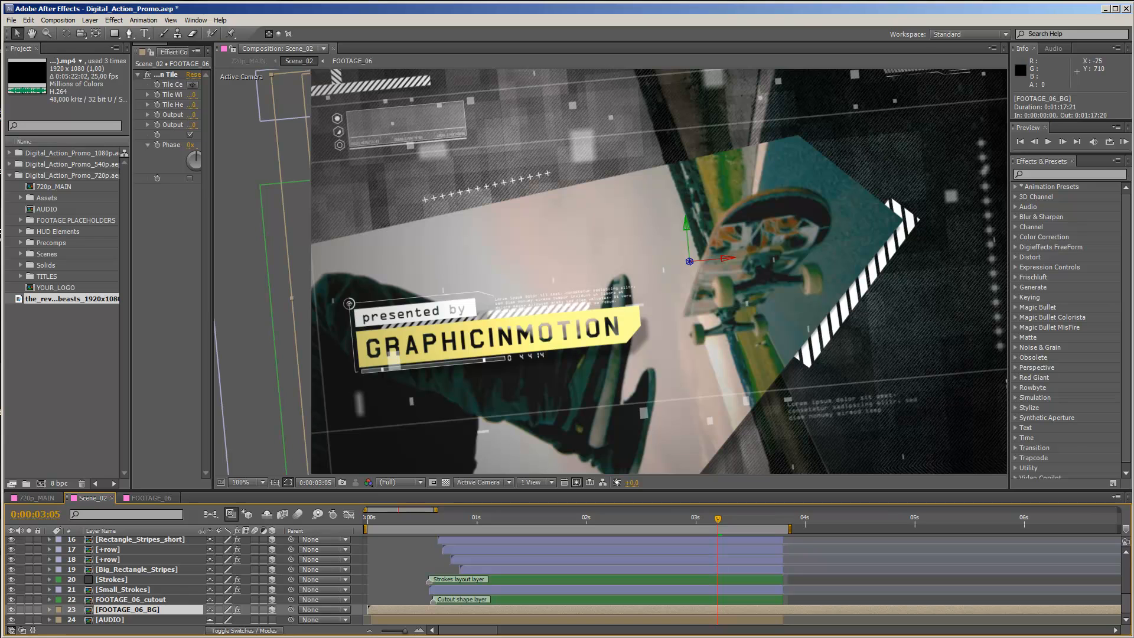
pyautogui.click(121, 599)
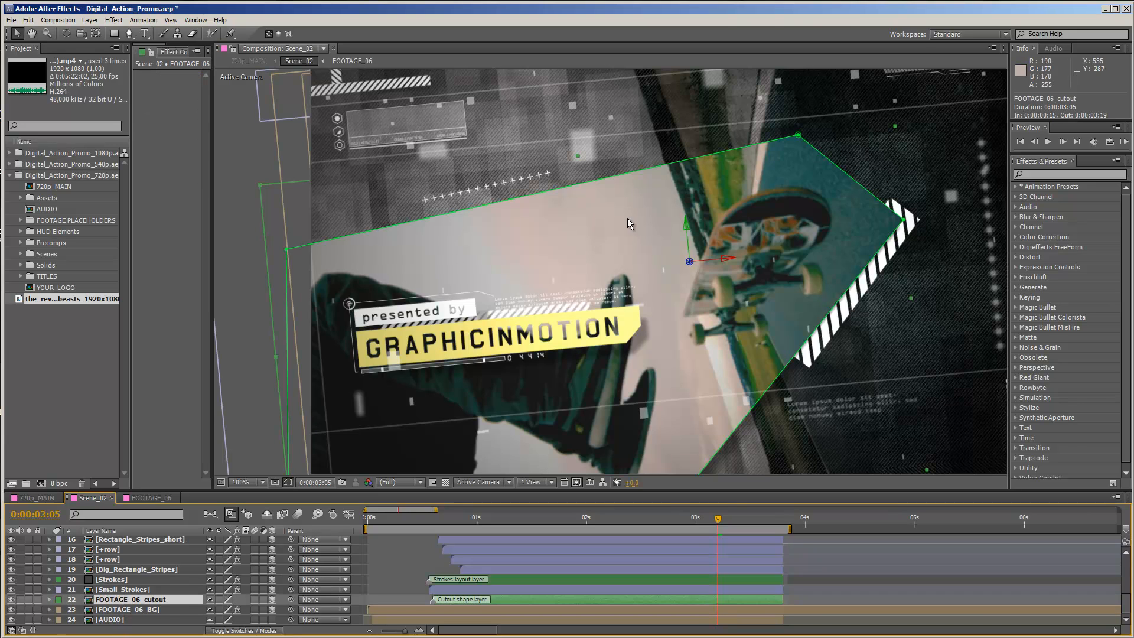
pyautogui.moveTo(797, 136)
pyautogui.mouseDown()
pyautogui.moveTo(806, 161)
pyautogui.moveTo(802, 151)
pyautogui.mouseUp()
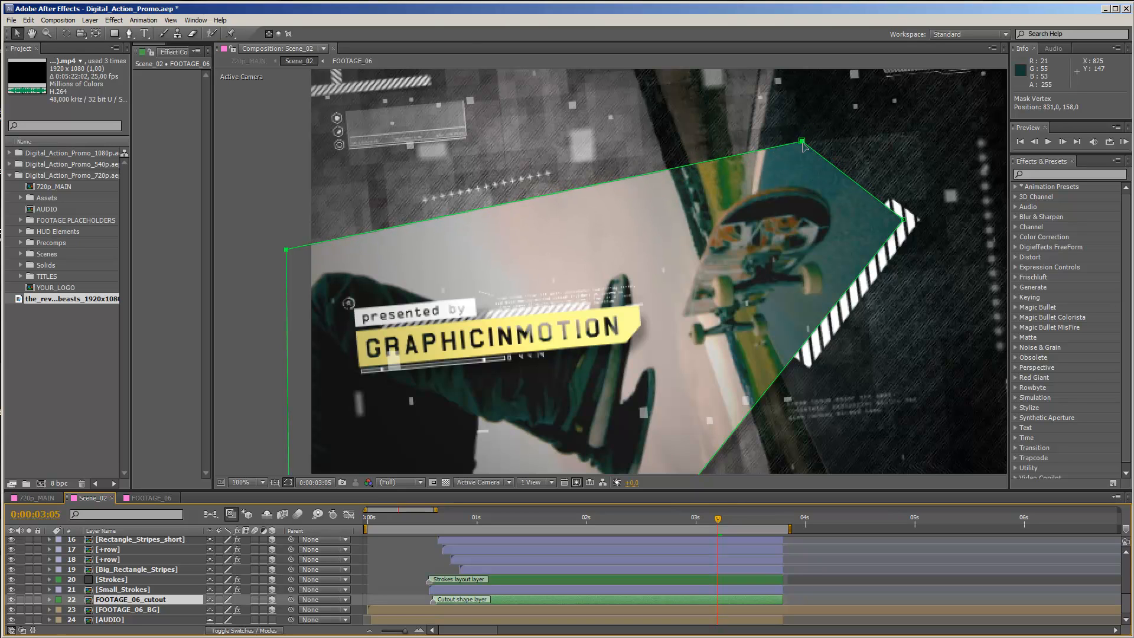
pyautogui.moveTo(905, 222)
pyautogui.mouseDown()
pyautogui.moveTo(858, 248)
pyautogui.moveTo(899, 223)
pyautogui.mouseUp()
pyautogui.moveTo(801, 148); pyautogui.dragTo(807, 153)
pyautogui.click(899, 222)
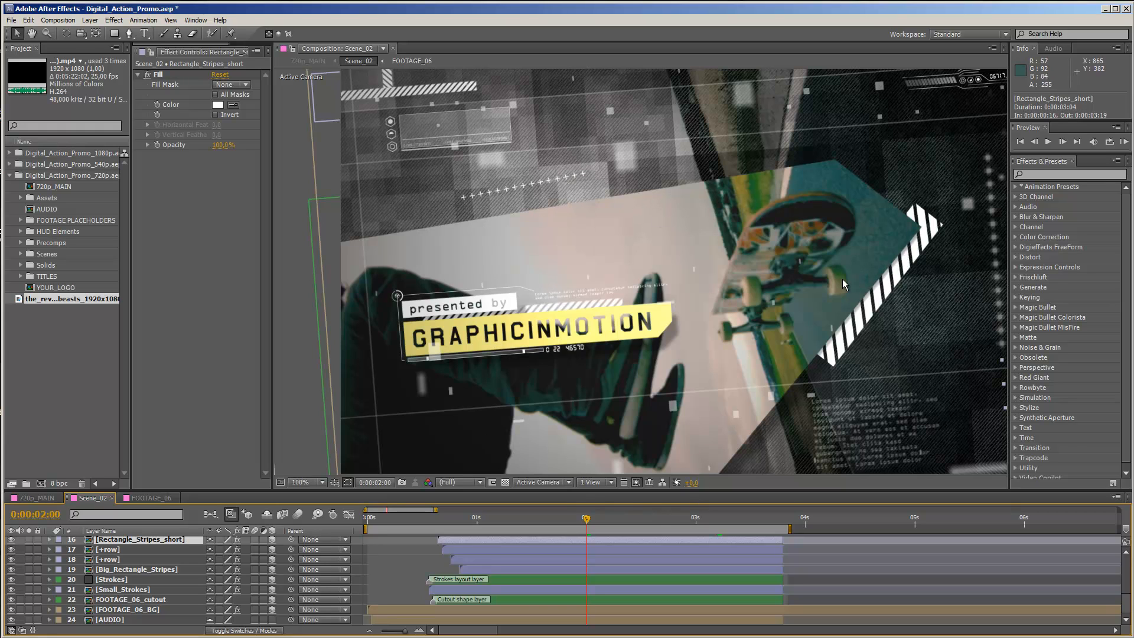
# - Set the Fill color of the Big_Rectangle_Stripes layer to the bright blue 03A5D3
pyautogui.click(153, 571)
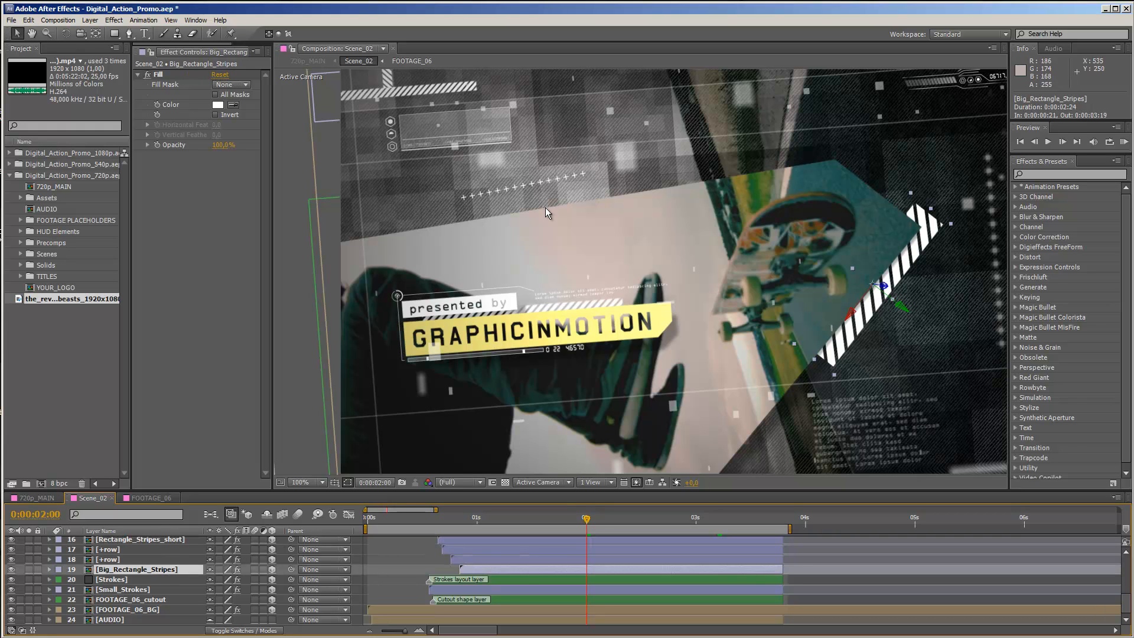
pyautogui.click(217, 105)
pyautogui.click(277, 209)
pyautogui.moveTo(277, 209); pyautogui.dragTo(304, 237)
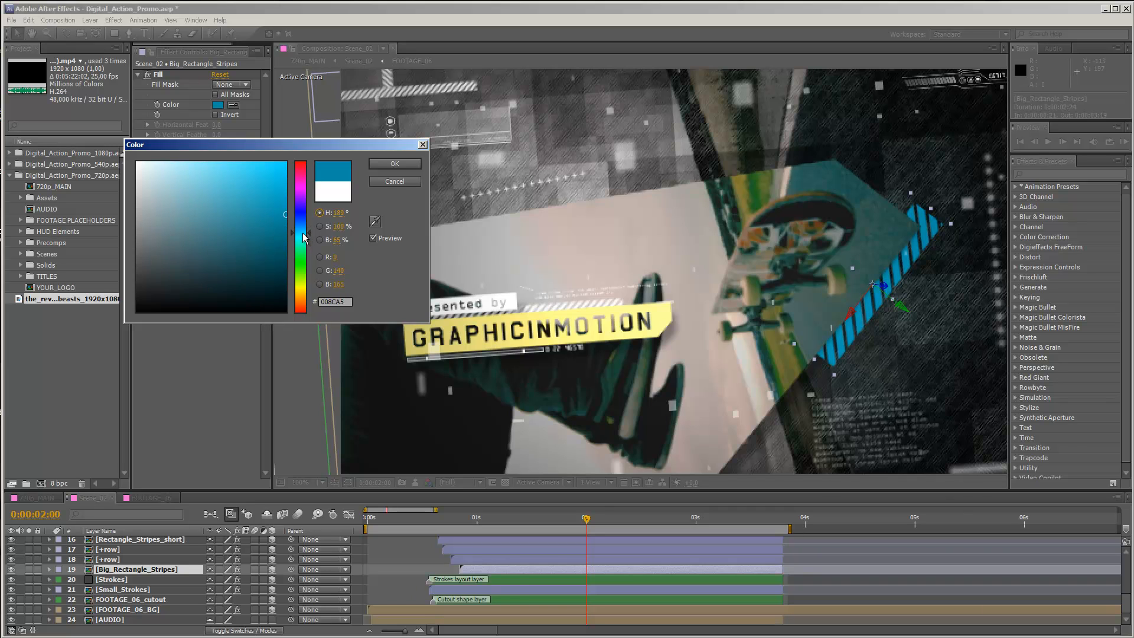
pyautogui.click(375, 221)
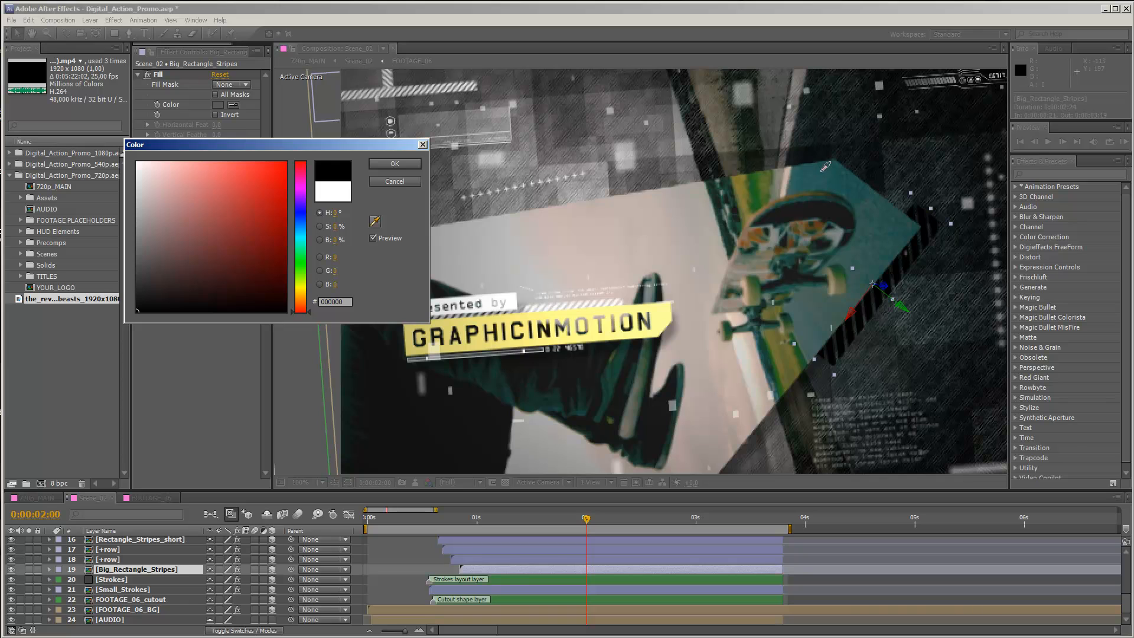
pyautogui.click(274, 229)
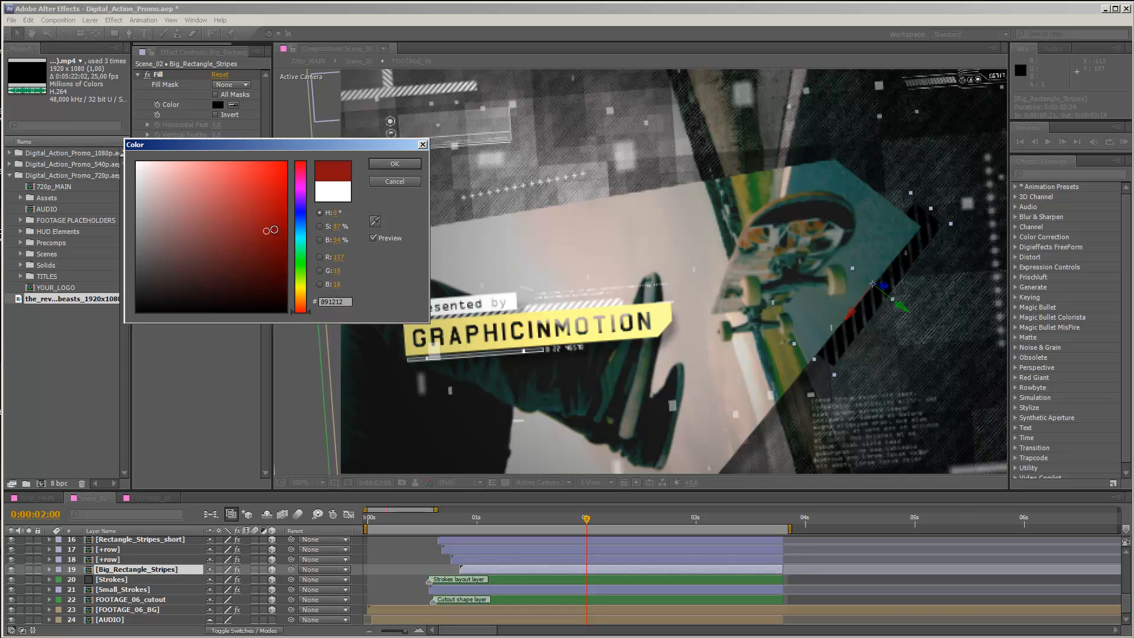
pyautogui.moveTo(301, 234); pyautogui.dragTo(286, 188)
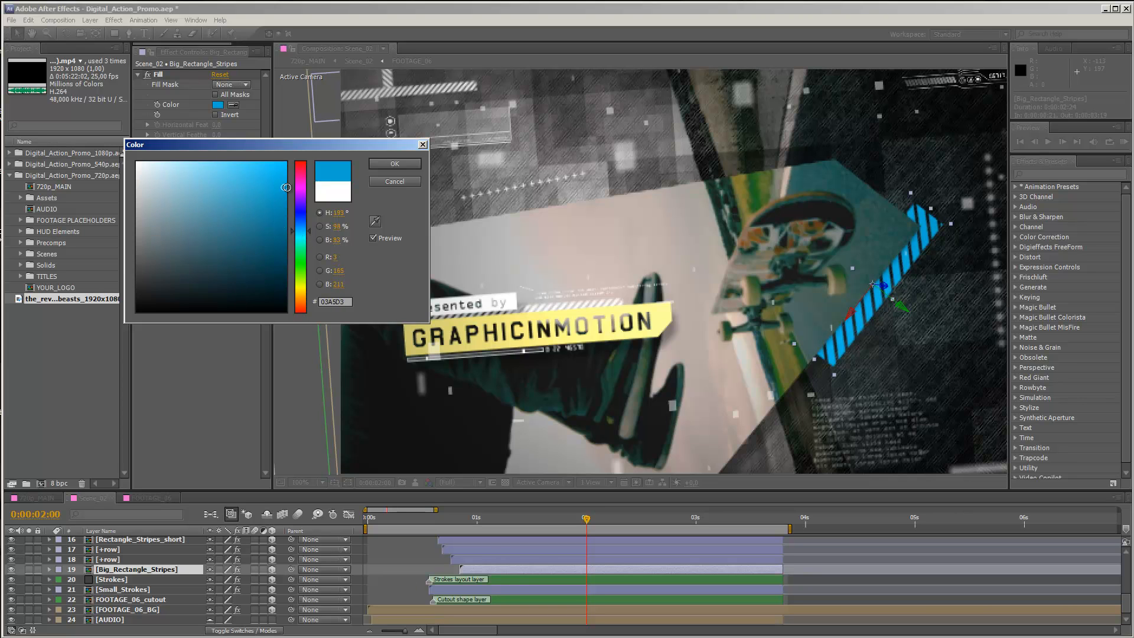
pyautogui.click(394, 166)
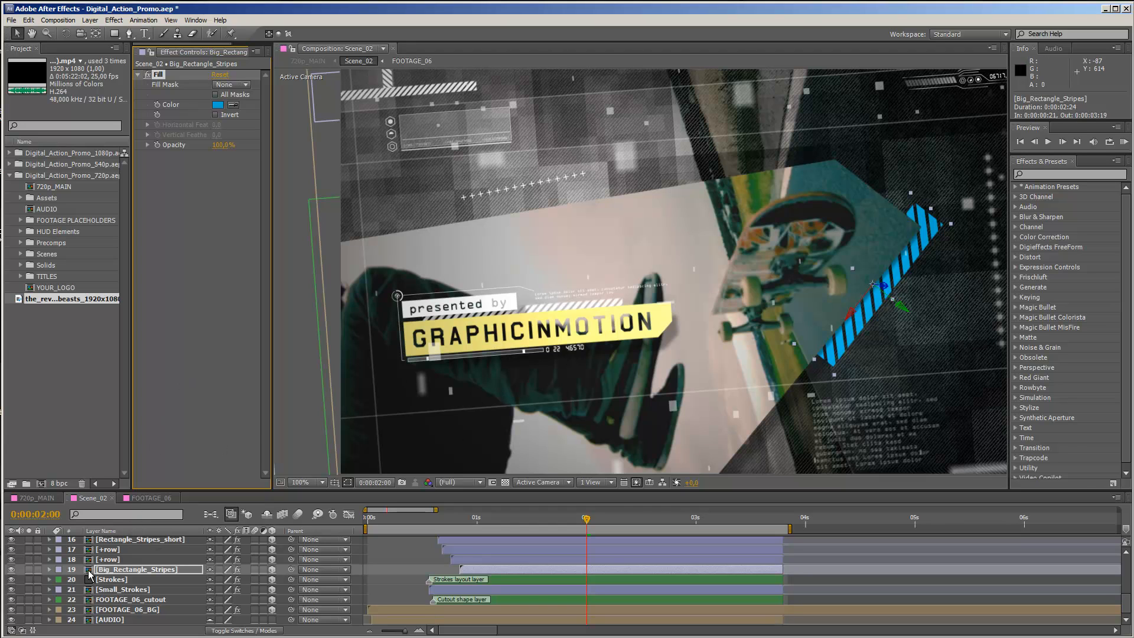
# - Fill the Rectangle_Stripes_short layer 11 behind the title with the blue sampled from the big stripes
pyautogui.scroll(1, 143, 570)
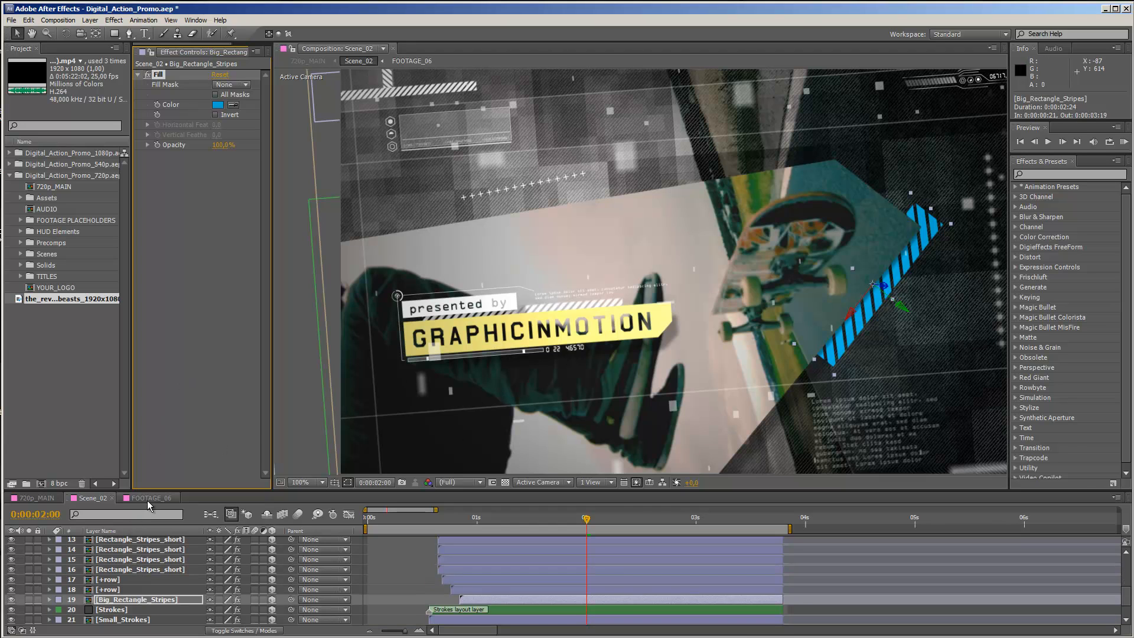
pyautogui.click(131, 570)
pyautogui.scroll(2, 135, 568)
pyautogui.click(138, 580)
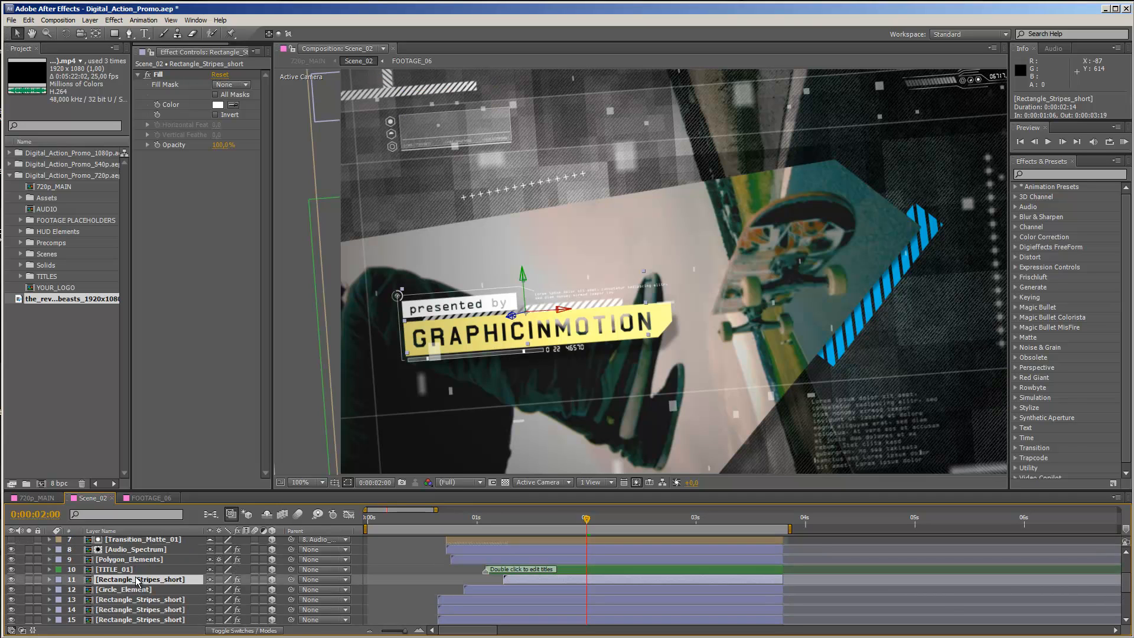
pyautogui.click(234, 106)
pyautogui.click(908, 265)
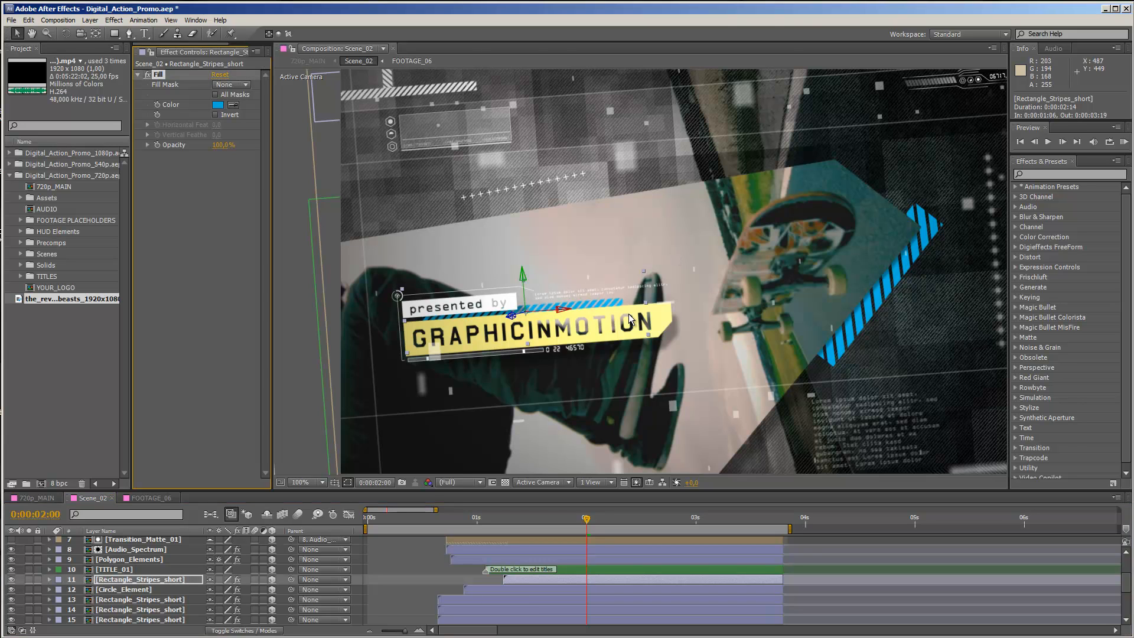
pyautogui.moveTo(449, 513); pyautogui.dragTo(585, 515)
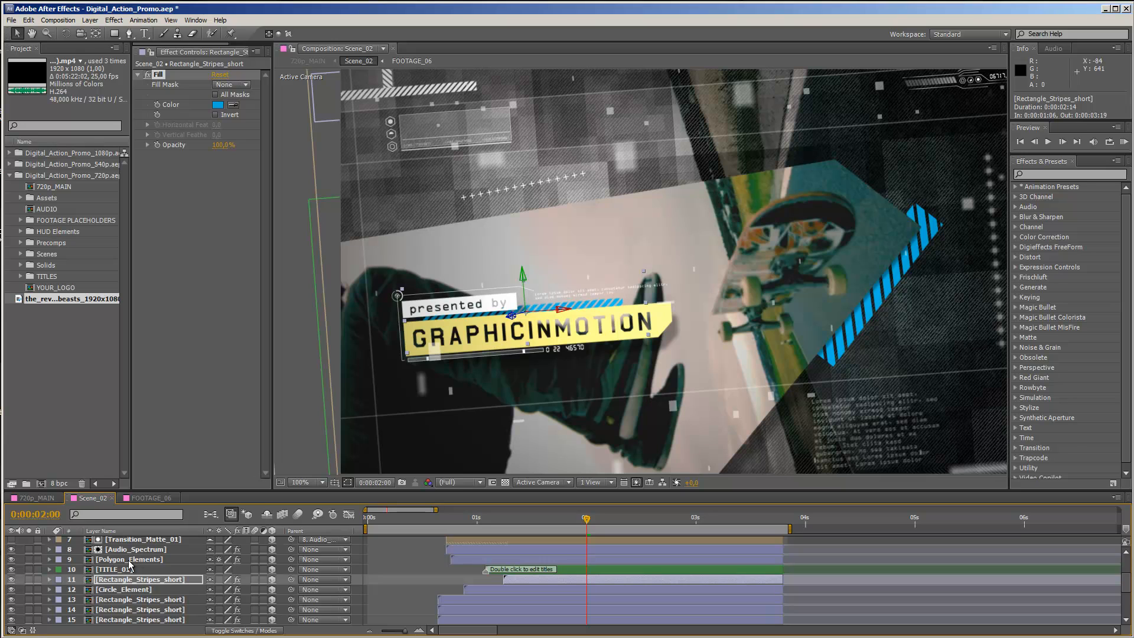
# - Open the TITLE_01 composition and go to 0:00:00:19
pyautogui.click(122, 569)
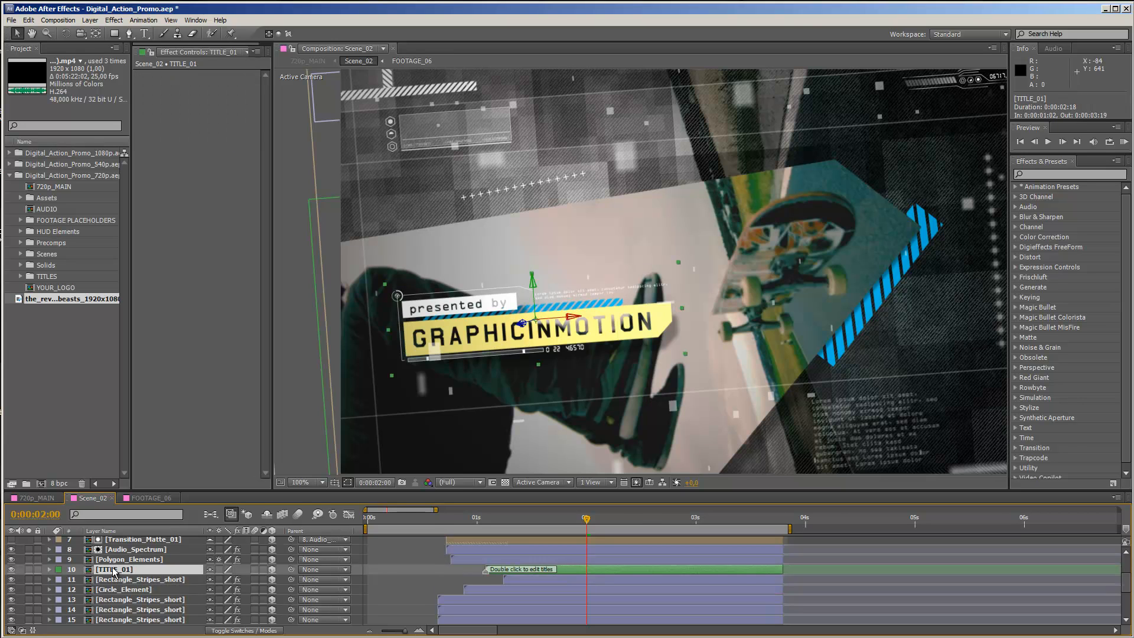
pyautogui.doubleClick(114, 570)
pyautogui.moveTo(361, 519)
pyautogui.mouseDown()
pyautogui.moveTo(321, 522)
pyautogui.moveTo(434, 522)
pyautogui.moveTo(352, 528)
pyautogui.mouseUp()
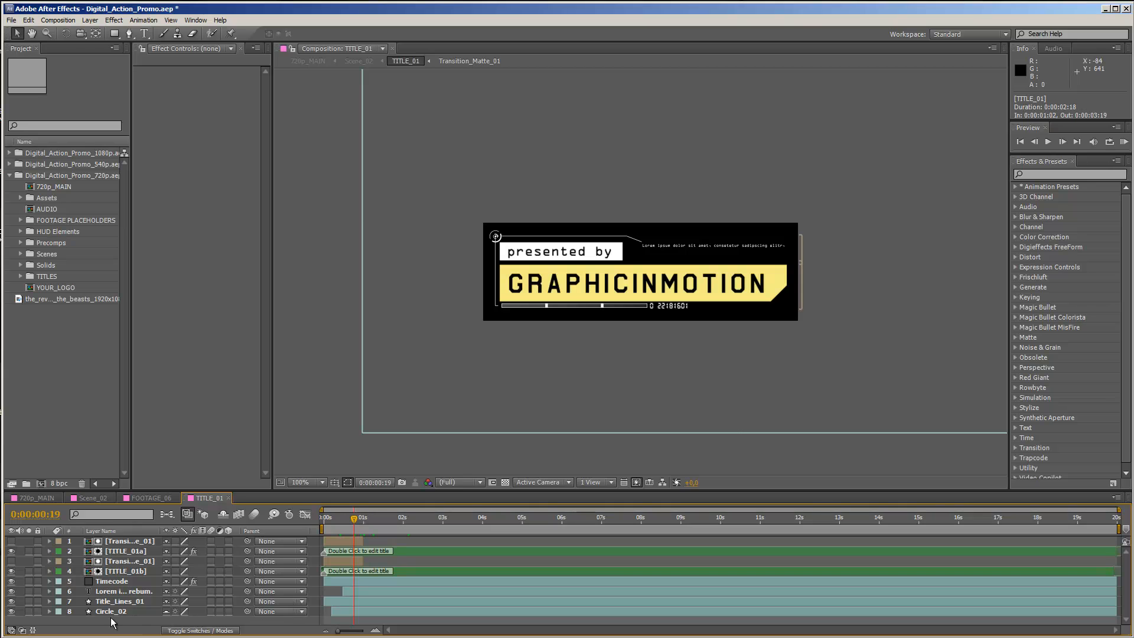
# - Toggle the visibility of the Lorem ipsum, Title_Lines_01, Circle_02 and Timecode layers off and on to identify each title element
pyautogui.click(11, 591)
pyautogui.click(12, 591)
pyautogui.click(10, 602)
pyautogui.click(10, 603)
pyautogui.click(11, 613)
pyautogui.click(11, 613)
pyautogui.click(11, 614)
pyautogui.click(11, 582)
pyautogui.click(11, 581)
# - Open the nested TITLE_01a composition and replace its GRAPHICINMOTION text with "SK8TE VIDEO"
pyautogui.doubleClick(382, 551)
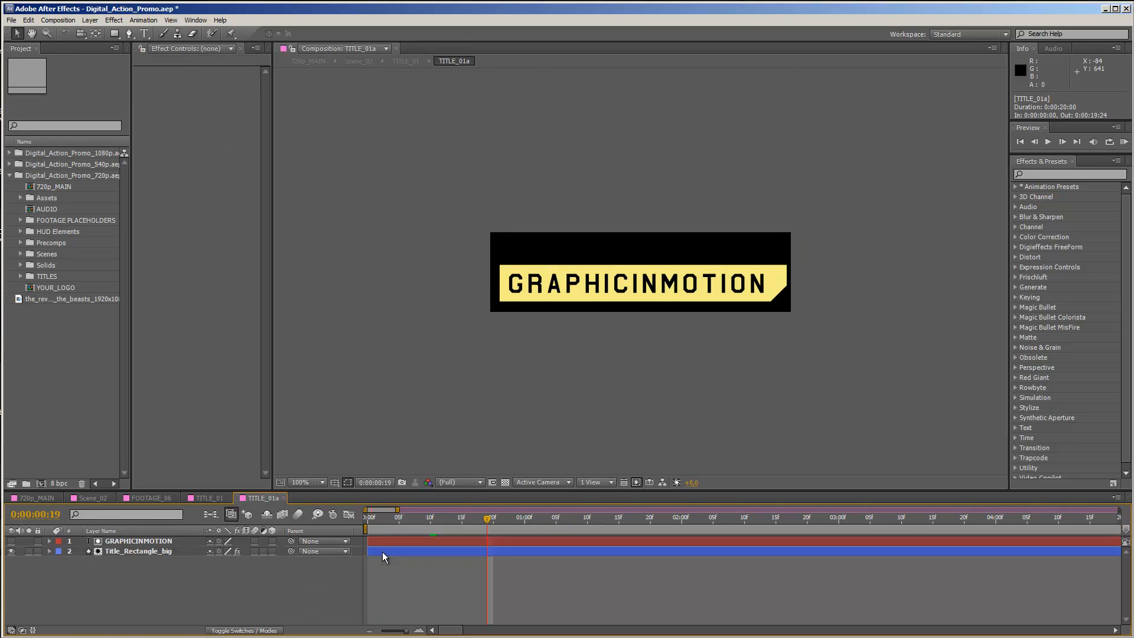
pyautogui.doubleClick(141, 541)
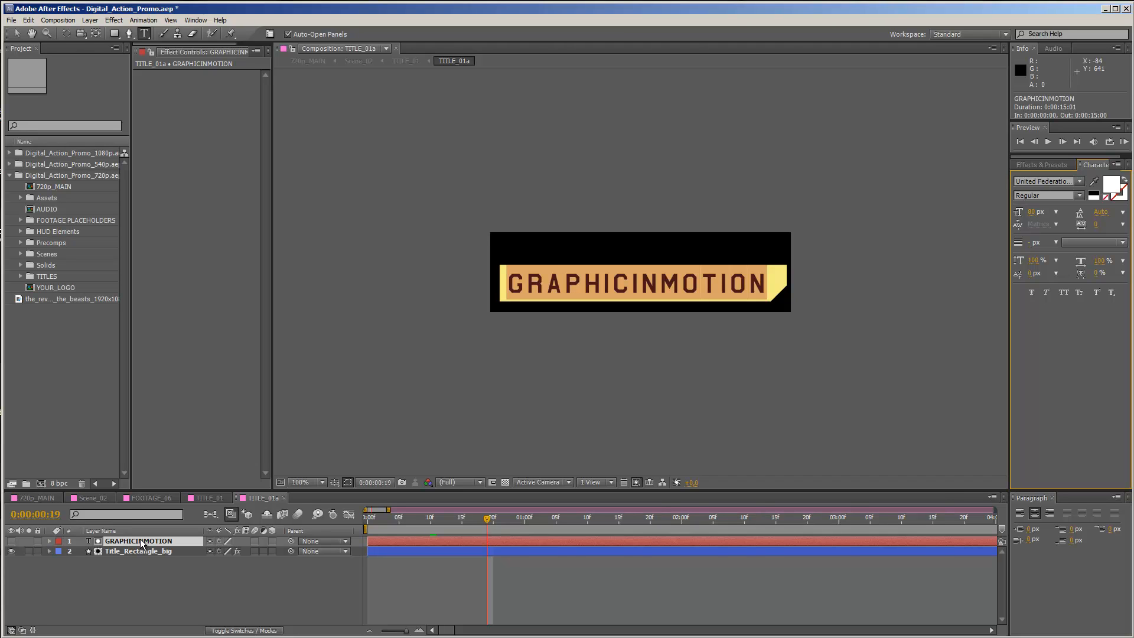
pyautogui.write('SK8')
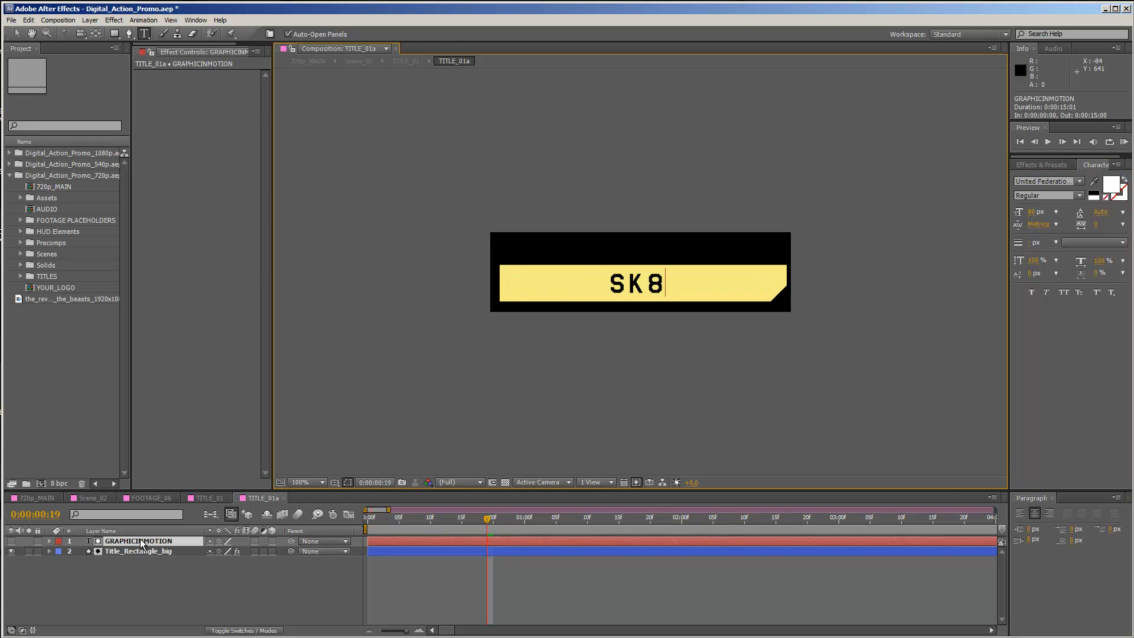
pyautogui.write('TE V')
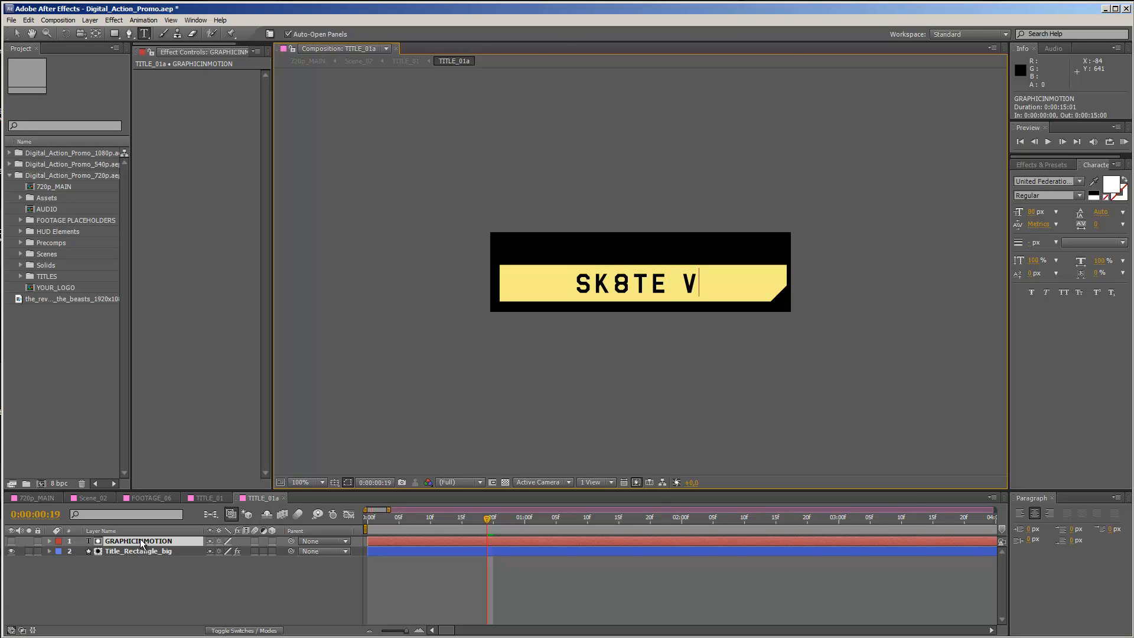
pyautogui.write('IDEO')
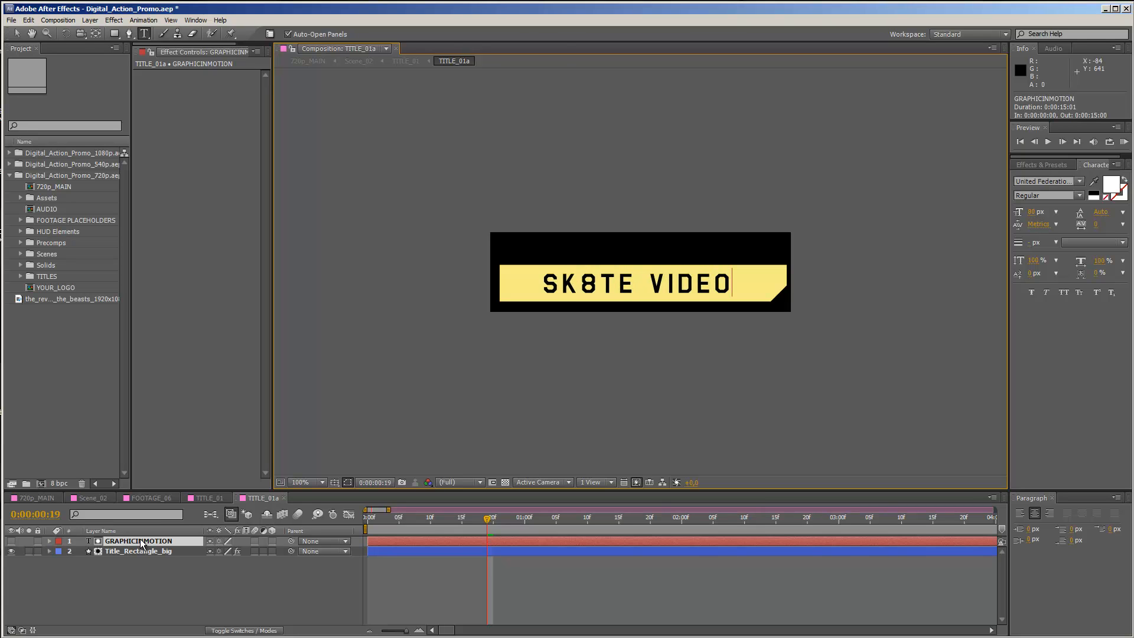
# - Open the nested TITLE_01b composition from TITLE_01 and replace its "presented by" text with "Best of 2014"
pyautogui.click(198, 499)
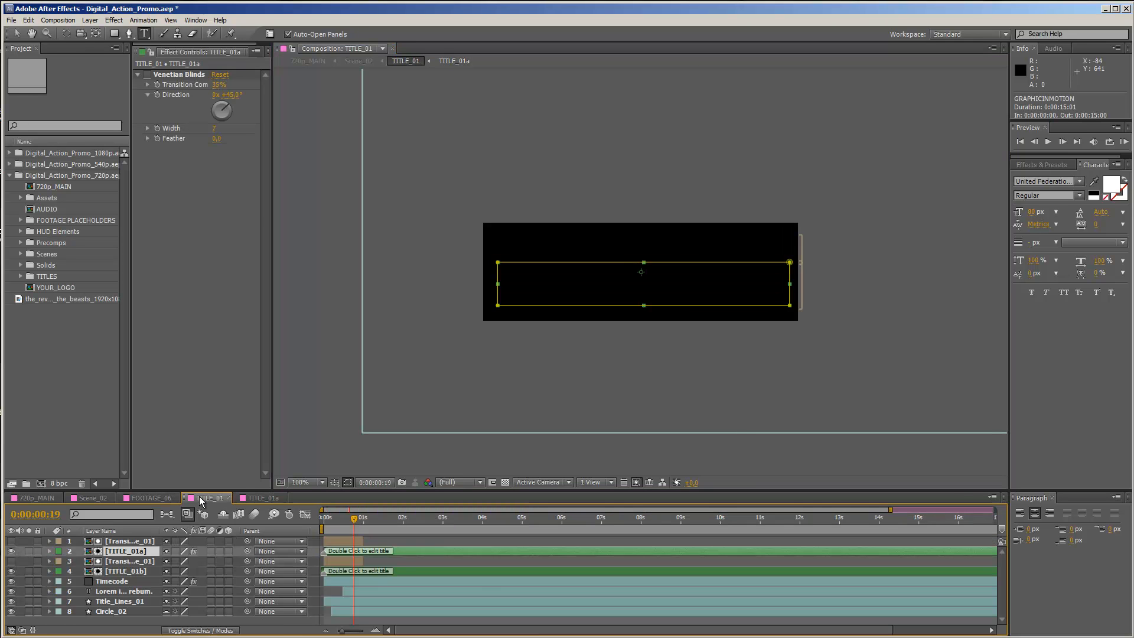
pyautogui.click(125, 570)
pyautogui.doubleClick(126, 568)
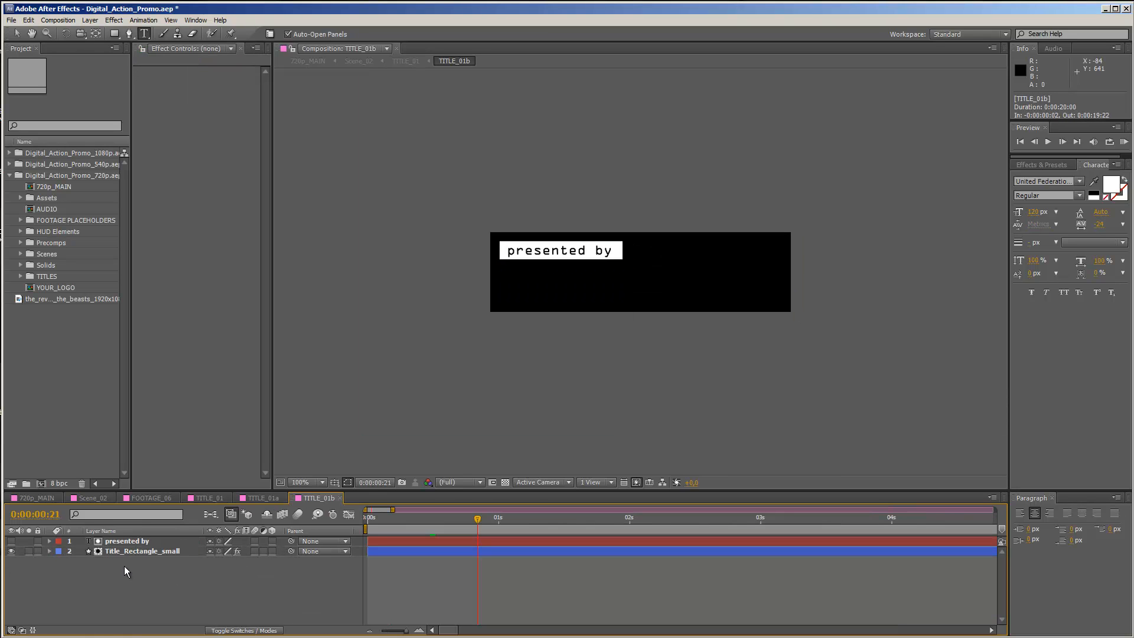
pyautogui.doubleClick(109, 543)
pyautogui.write('11')
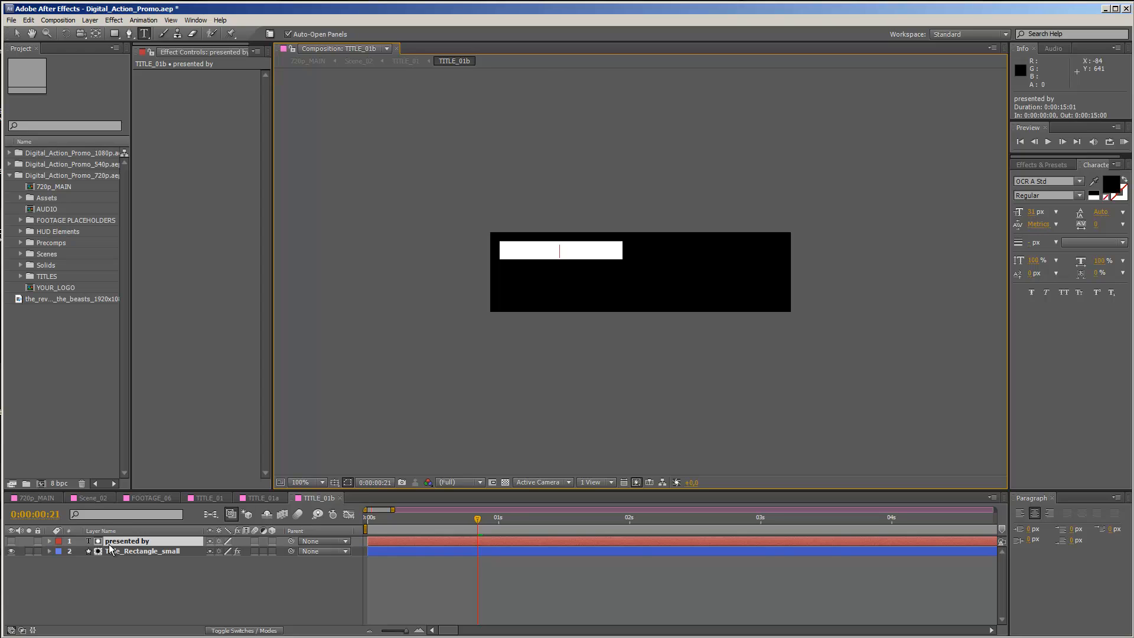
pyautogui.write('est of 2014')
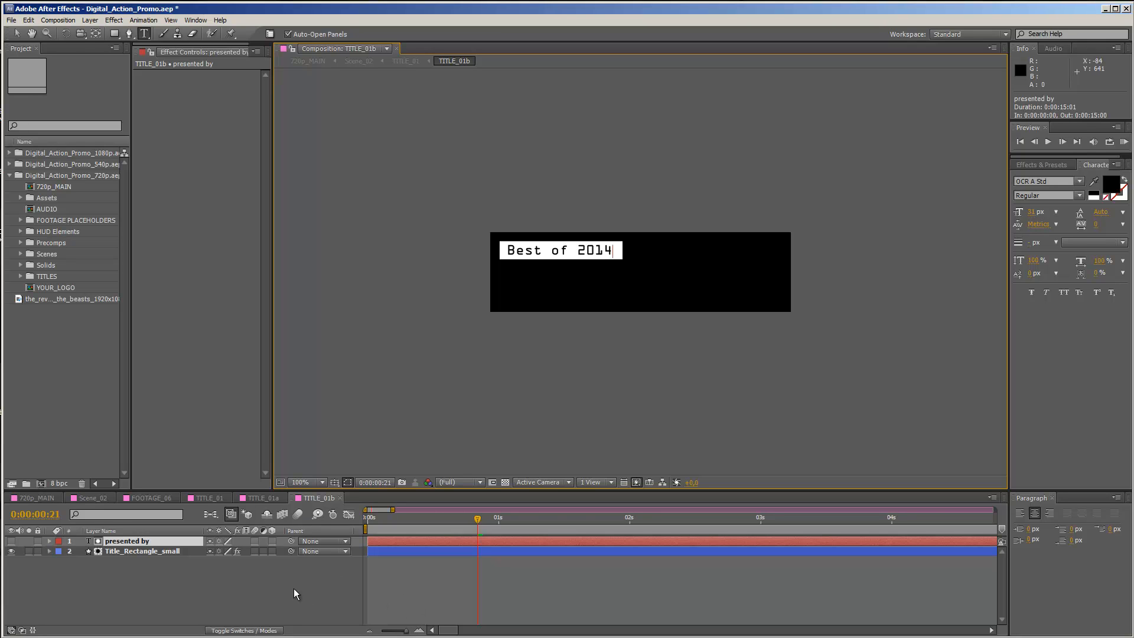
# - Review the edited title in TITLE_01 and in 720p_MAIN, and compare it with the main title scene near 0:00:24:17
pyautogui.click(255, 501)
pyautogui.click(215, 499)
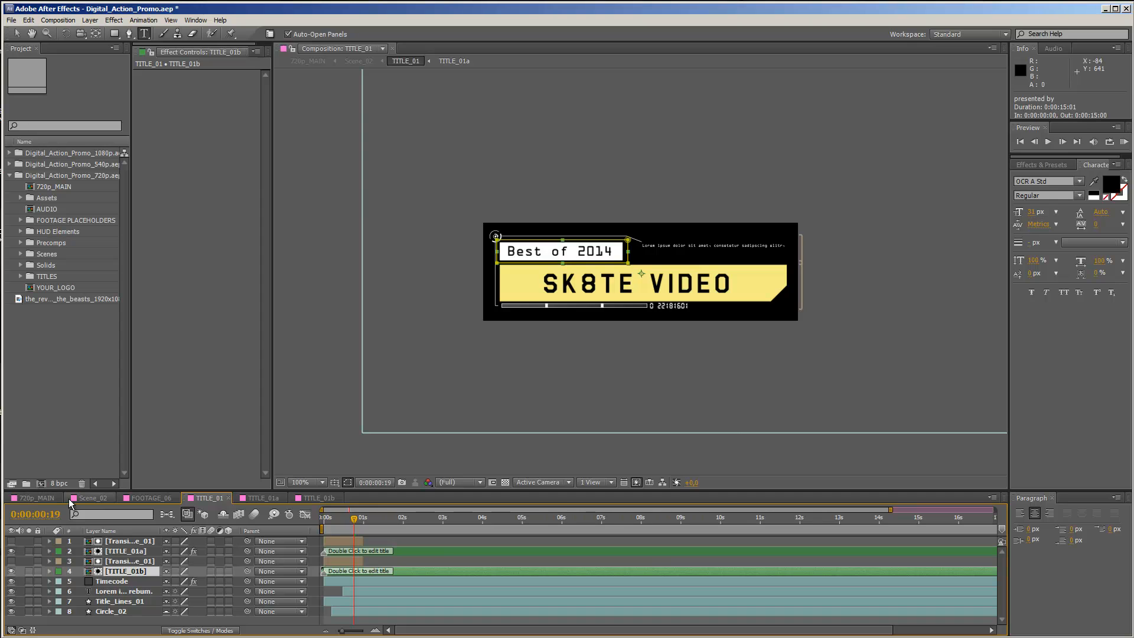
pyautogui.click(37, 498)
pyautogui.moveTo(442, 517)
pyautogui.mouseDown()
pyautogui.moveTo(386, 522)
pyautogui.moveTo(448, 514)
pyautogui.mouseUp()
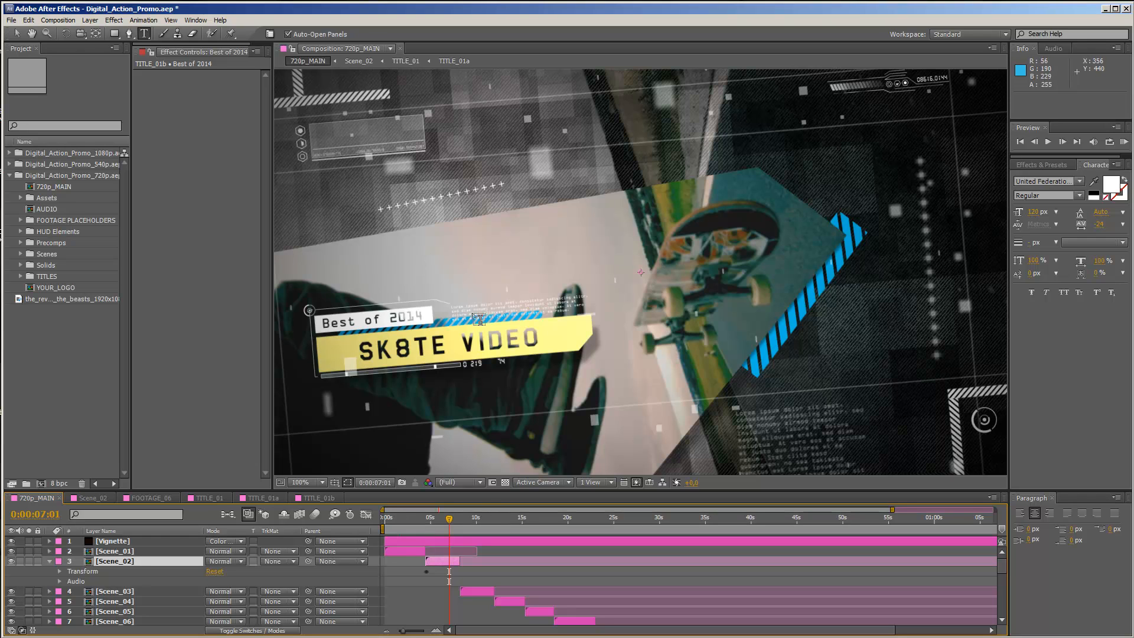
pyautogui.moveTo(451, 516); pyautogui.dragTo(610, 533)
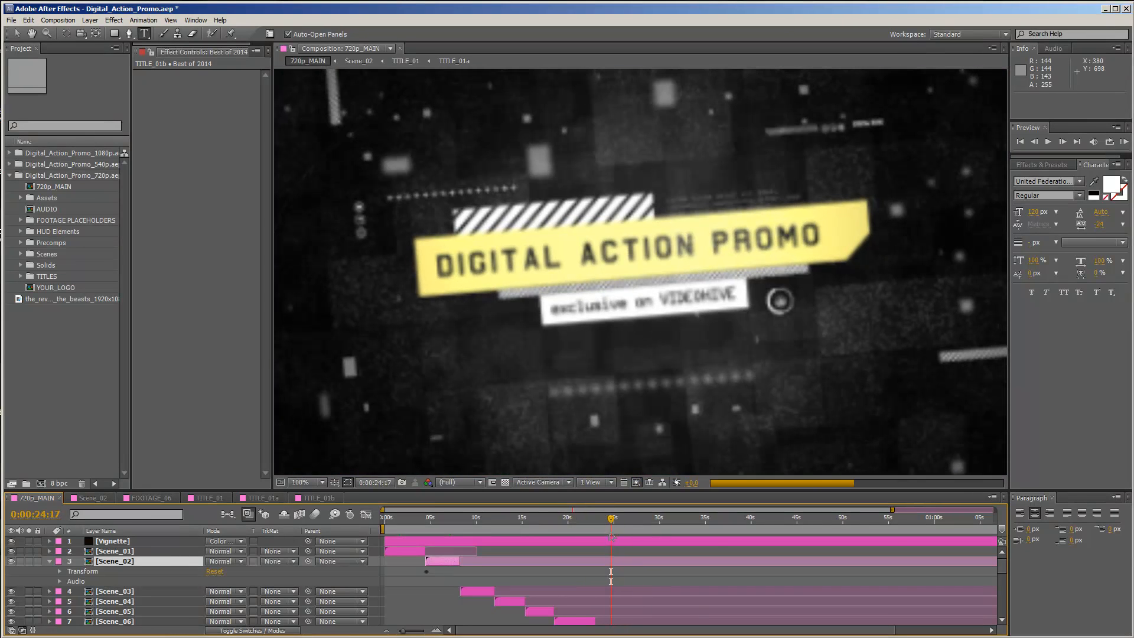
pyautogui.moveTo(611, 518); pyautogui.dragTo(447, 526)
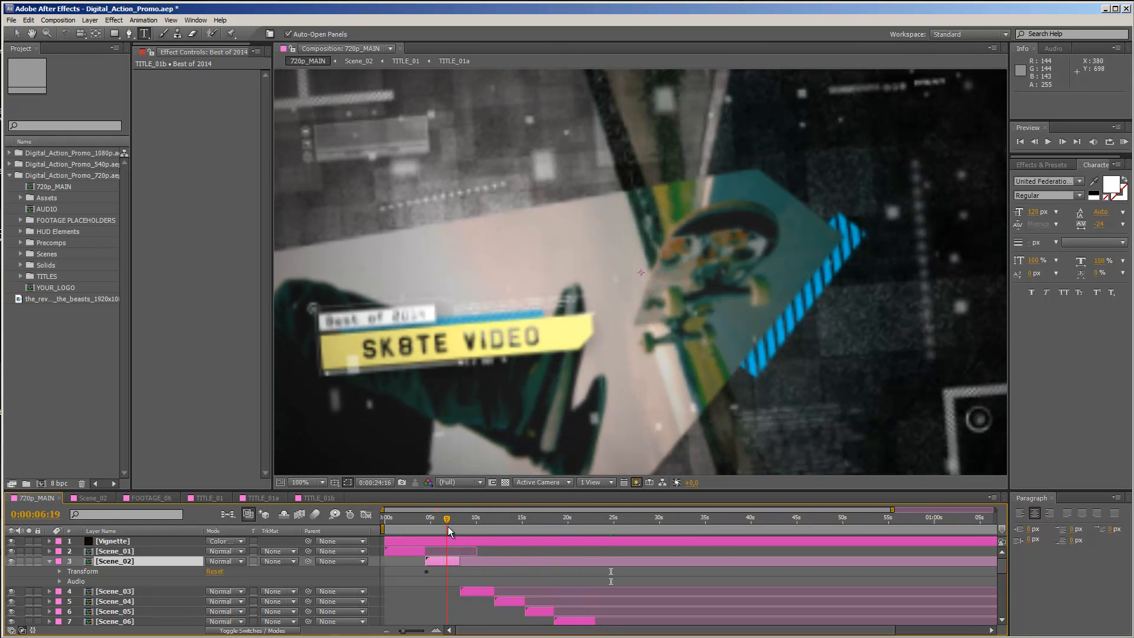
# - In Scene_02, set the Z Rotation of +row layer 18 to -5° and move the row down about 21 px
pyautogui.click(88, 498)
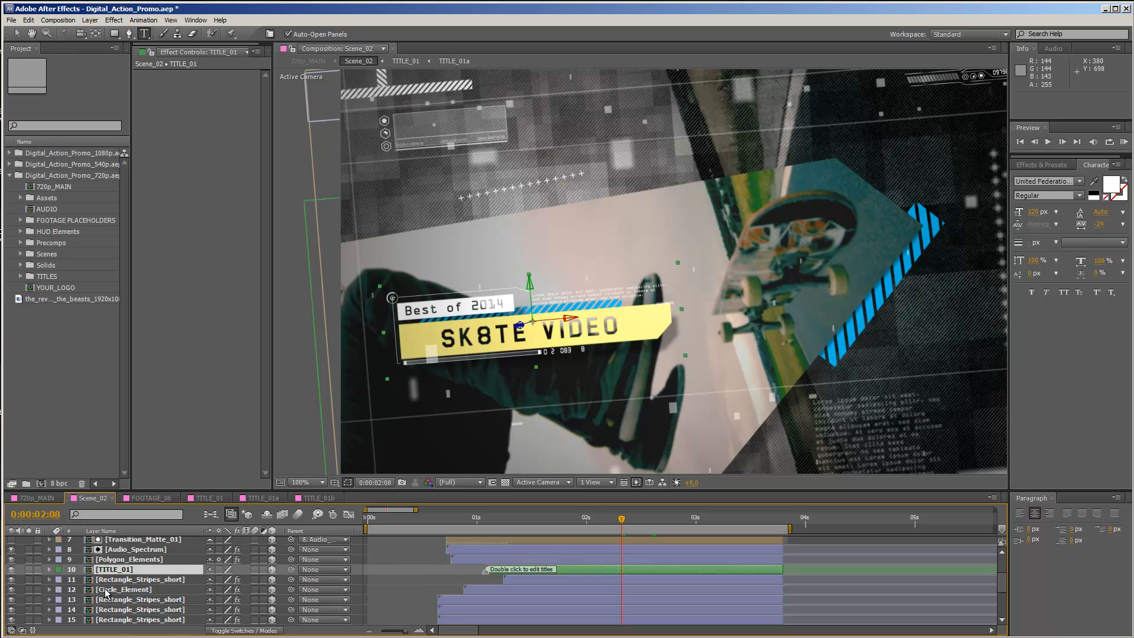
pyautogui.scroll(-1, 115, 573)
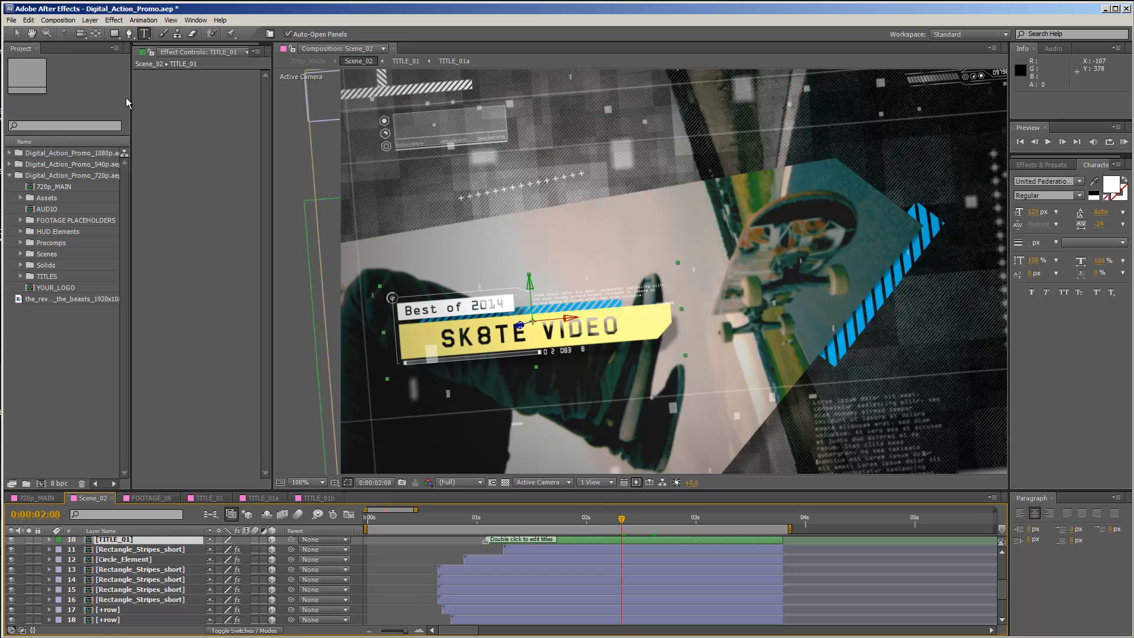
pyautogui.click(17, 34)
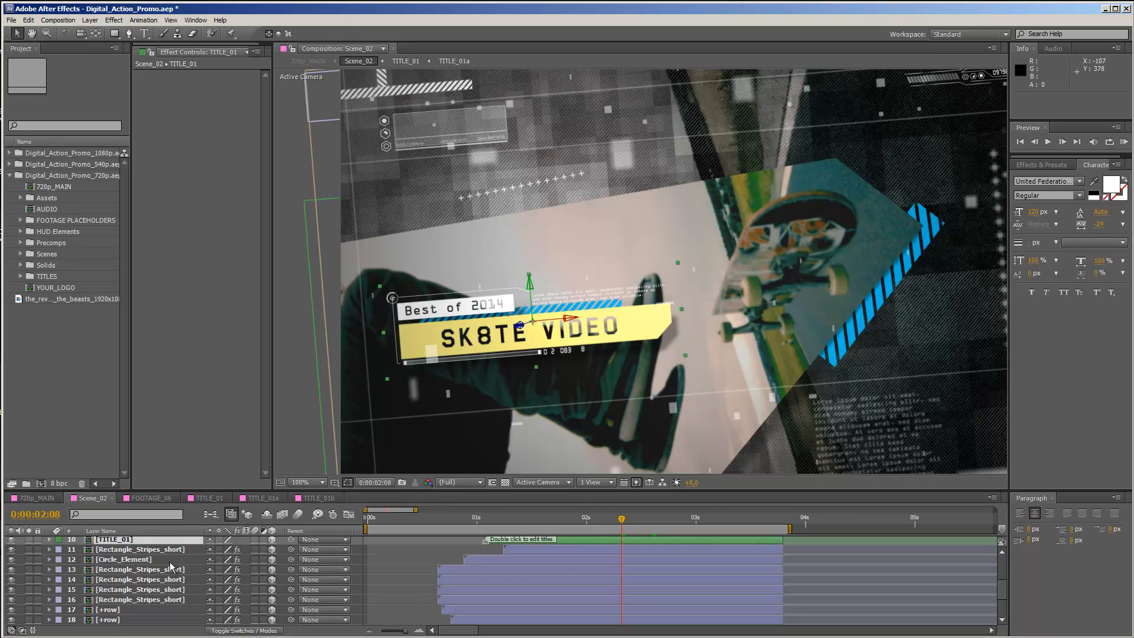
pyautogui.click(112, 612)
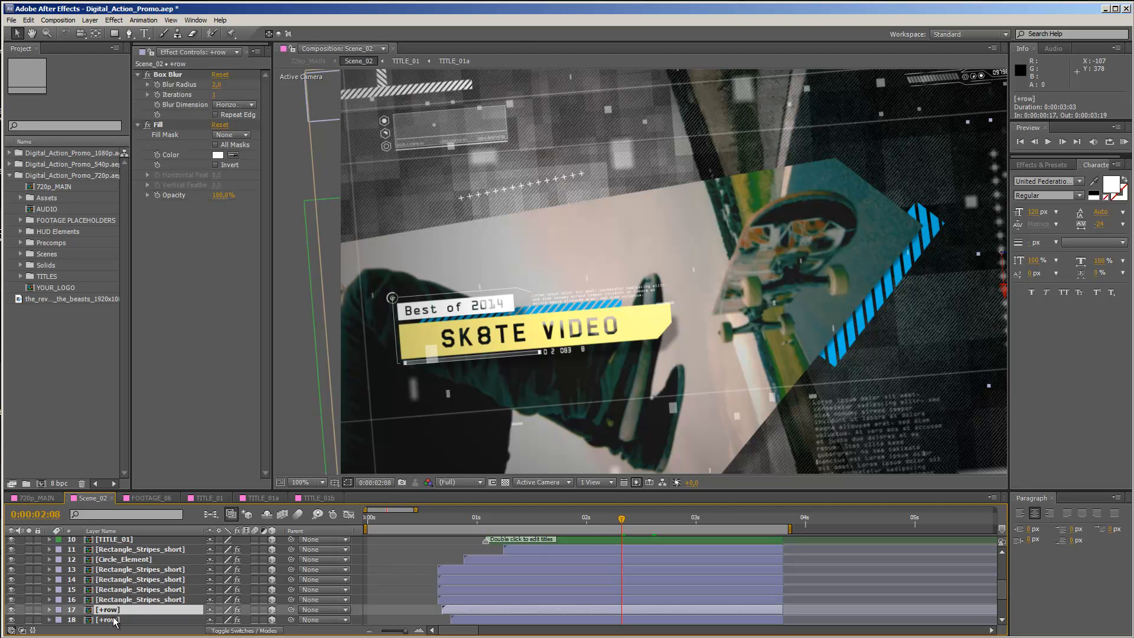
pyautogui.click(114, 620)
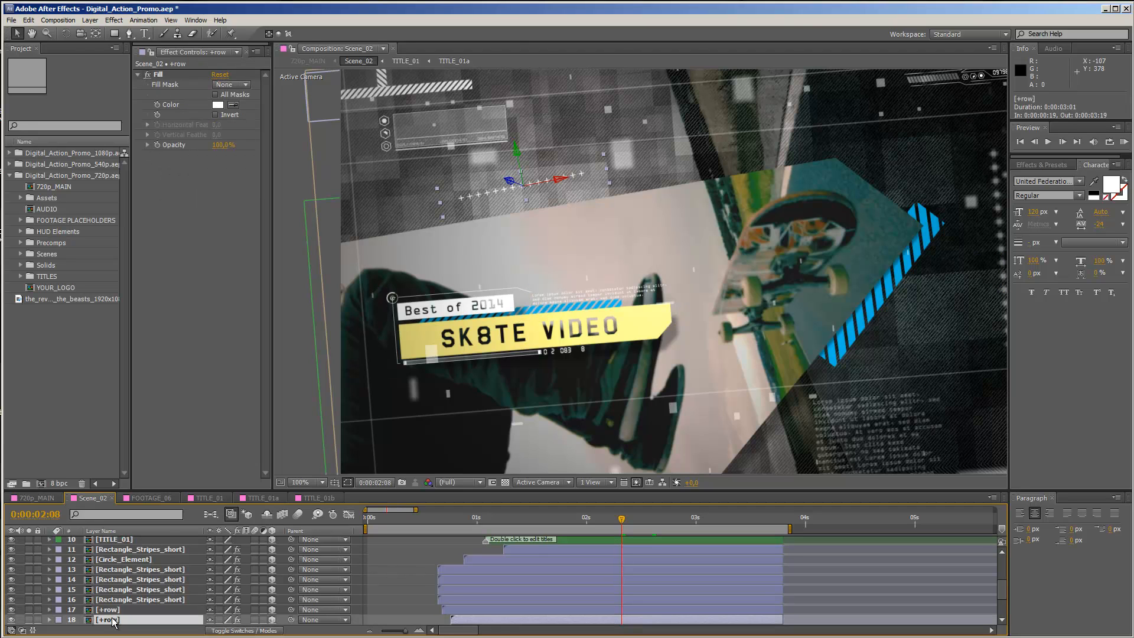
pyautogui.press('r')
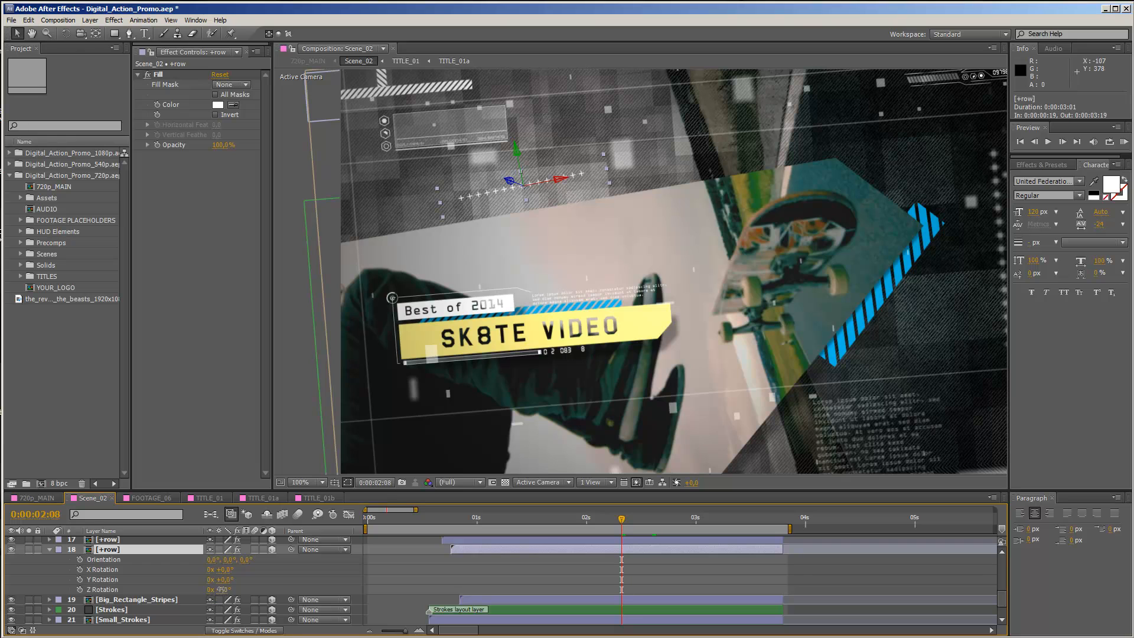
pyautogui.moveTo(219, 589); pyautogui.dragTo(222, 590)
pyautogui.moveTo(518, 151); pyautogui.dragTo(519, 163)
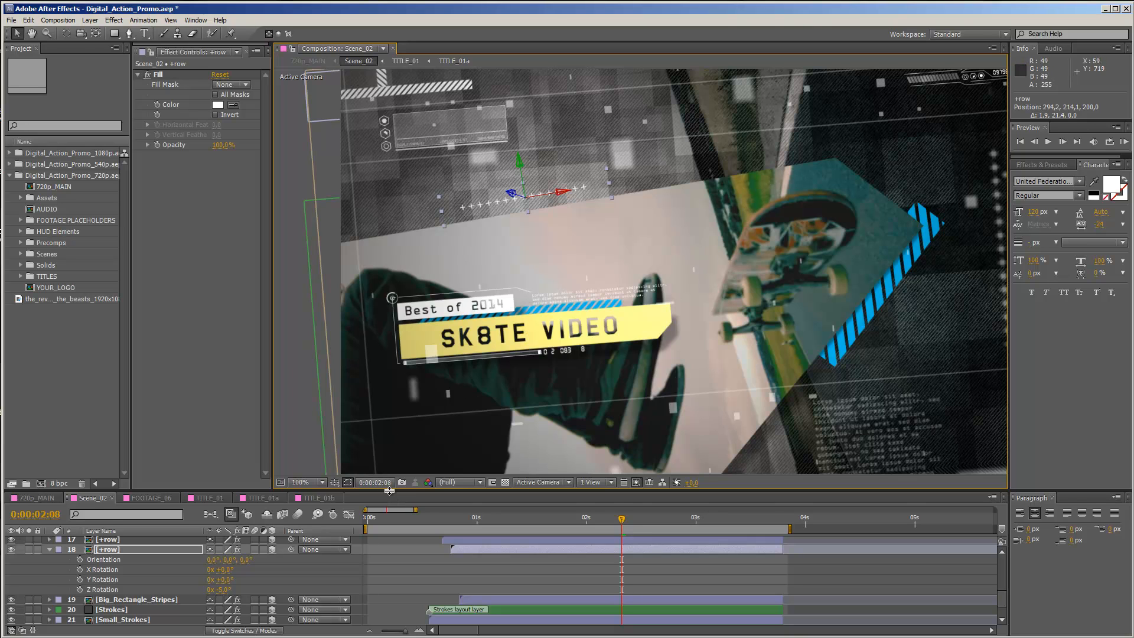
# - Enlarge the composition view and preview 720p_MAIN from Scene_02 through to 0:00:15:02
pyautogui.moveTo(389, 494); pyautogui.dragTo(385, 546)
pyautogui.press('h')
pyautogui.moveTo(676, 302); pyautogui.dragTo(623, 319)
pyautogui.press('v')
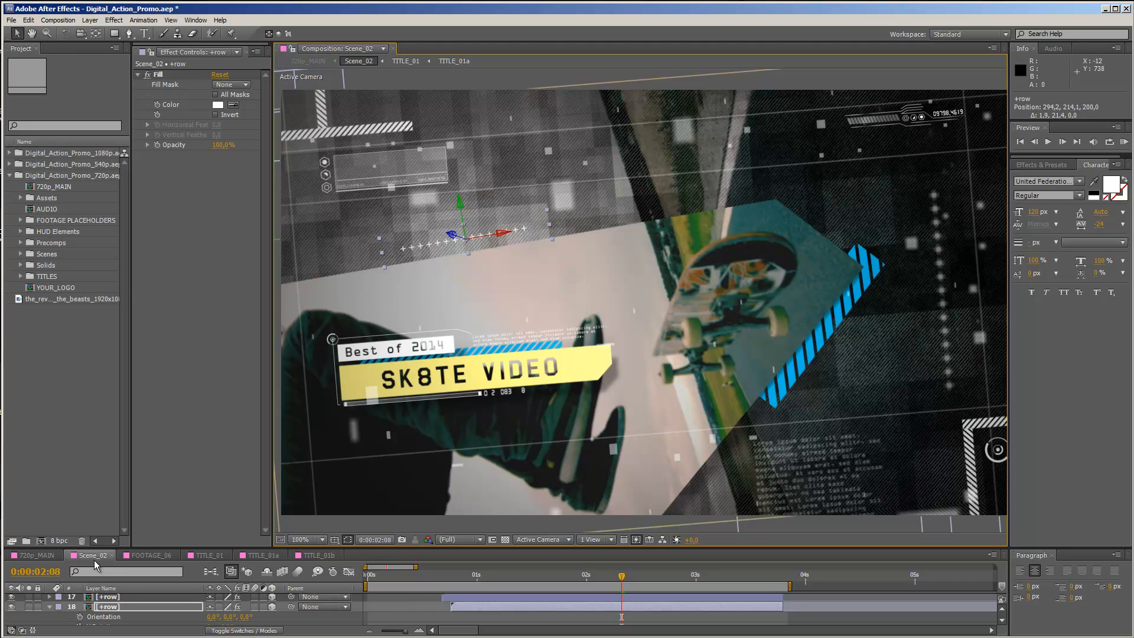
pyautogui.click(52, 554)
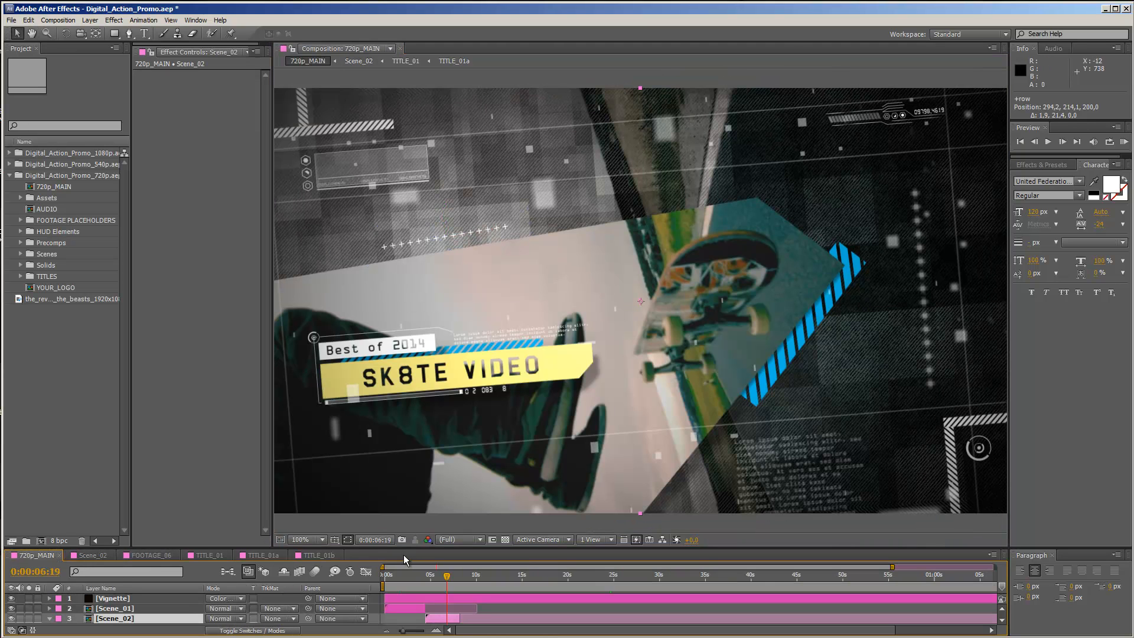
pyautogui.moveTo(452, 575); pyautogui.dragTo(519, 570)
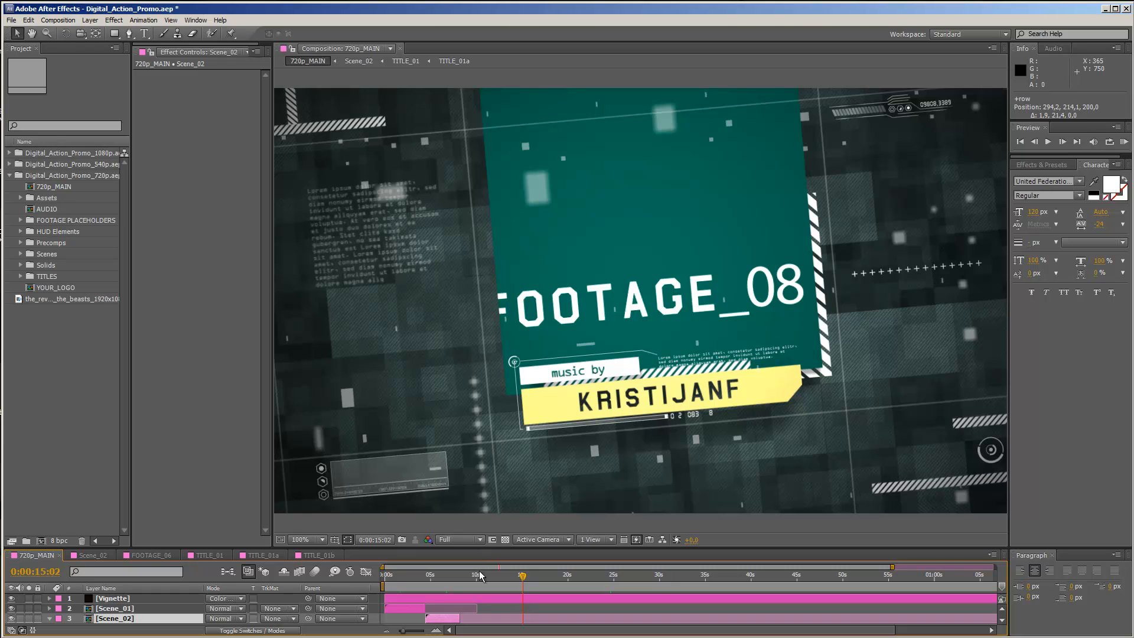
# - Enlarge the 720p_MAIN timeline, collapse the Scene_02 layer's properties and return to 0:00:06:00
pyautogui.moveTo(483, 546); pyautogui.dragTo(591, 478)
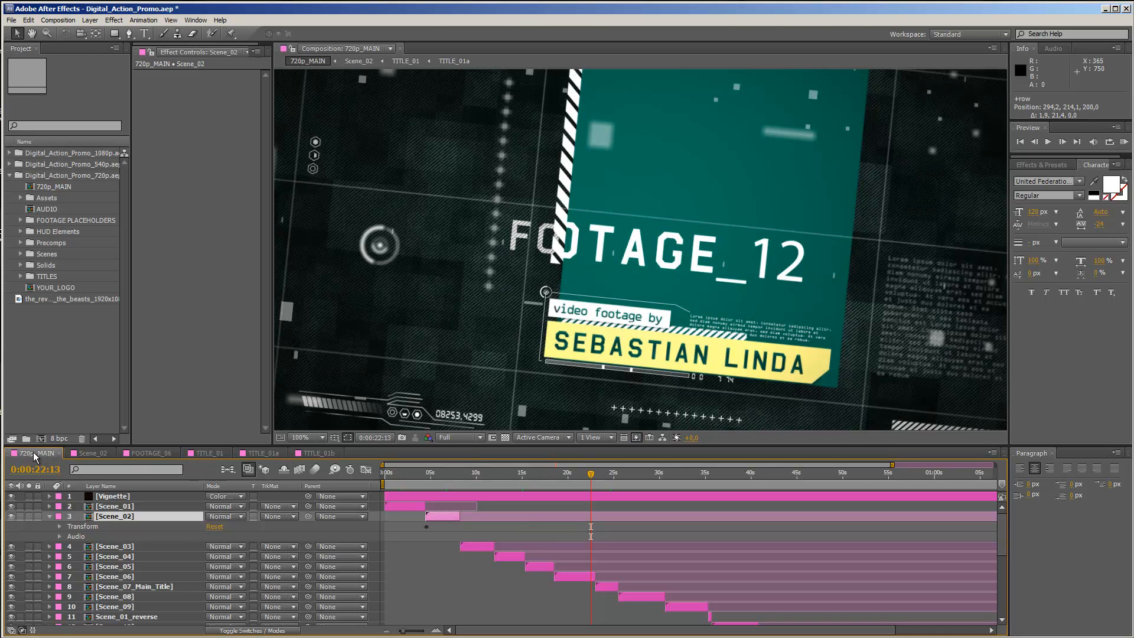
pyautogui.click(50, 516)
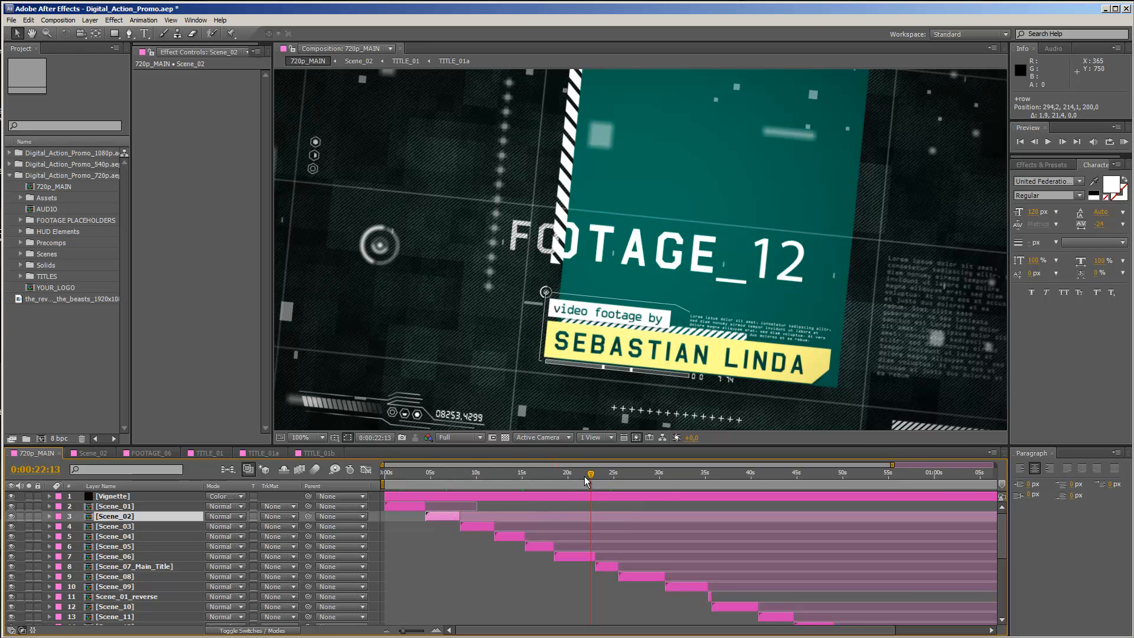
pyautogui.moveTo(584, 480); pyautogui.dragTo(519, 484)
pyautogui.click(439, 481)
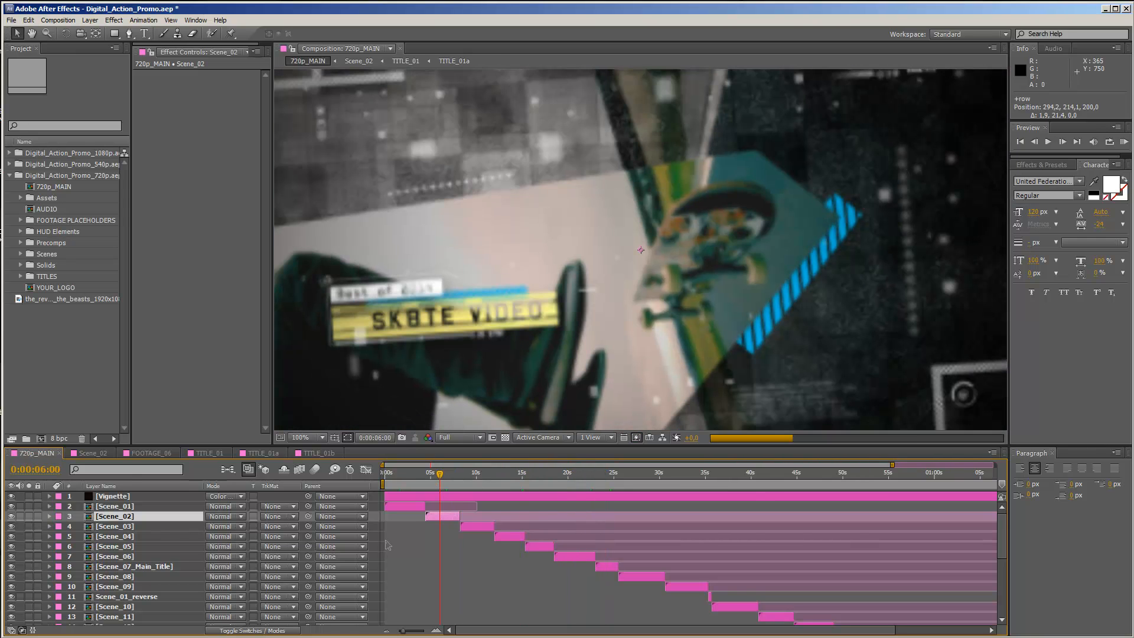
# - Collapse the Scenes_reverse_timelaps layer's properties and open the AUDIO composition from 720p_MAIN's layer list
pyautogui.scroll(-3, 133, 582)
pyautogui.scroll(-2, 132, 581)
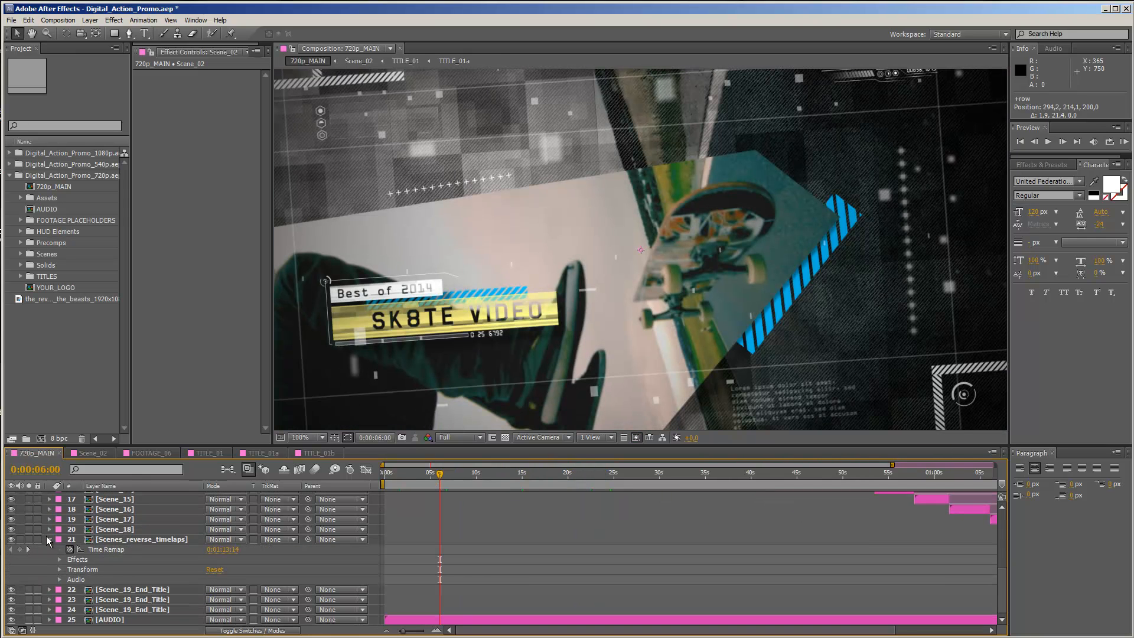
pyautogui.click(49, 539)
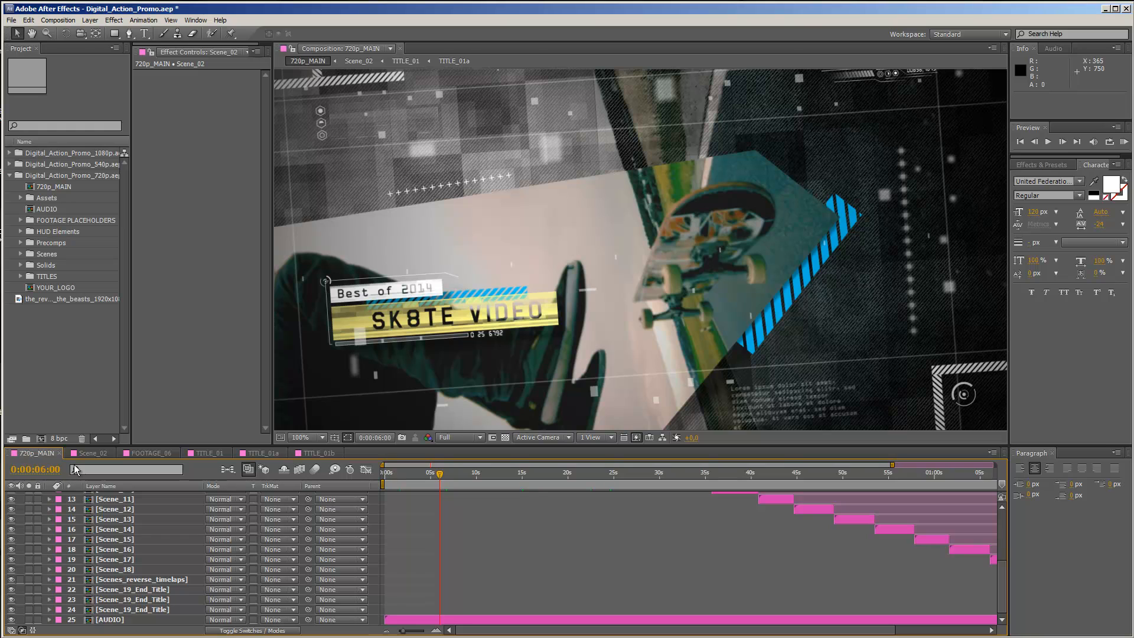
pyautogui.scroll(4, 155, 567)
pyautogui.scroll(-4, 148, 576)
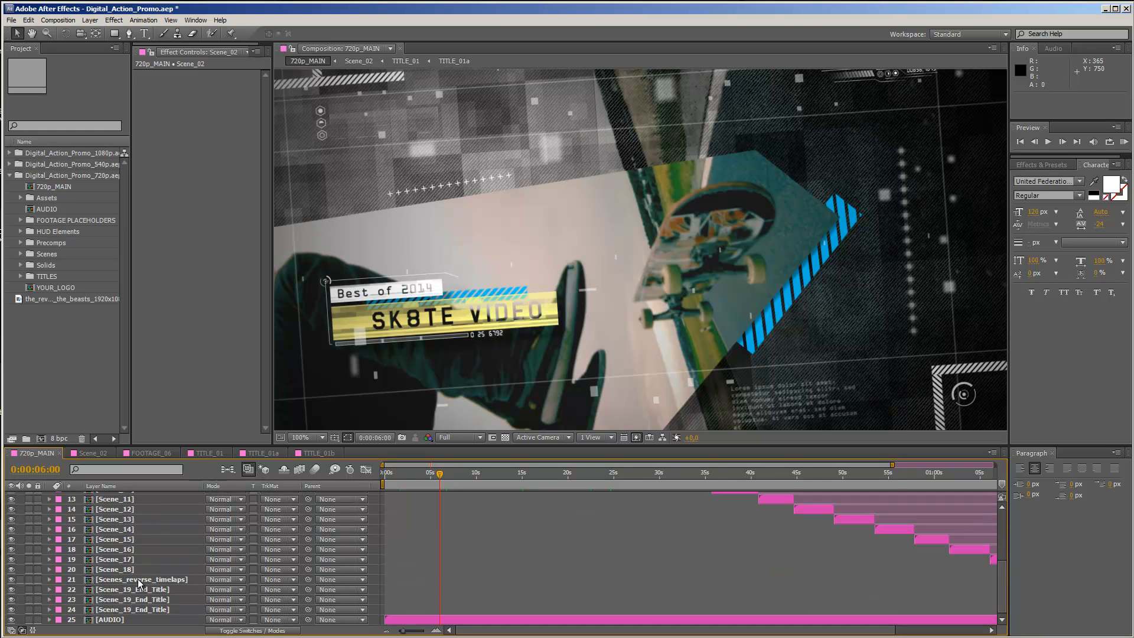
pyautogui.doubleClick(119, 621)
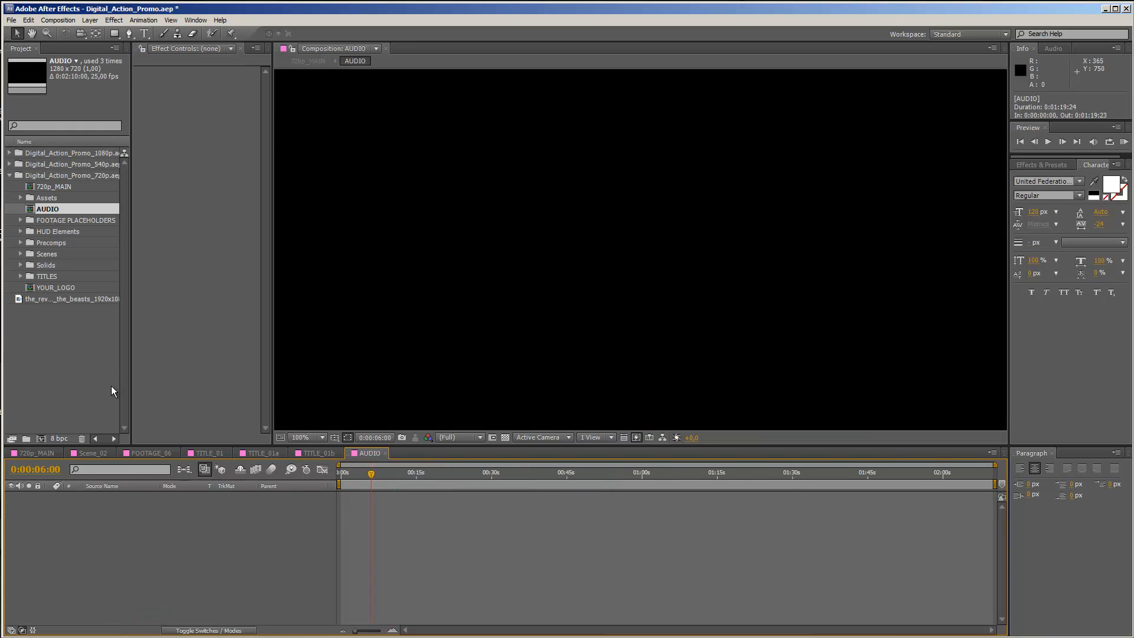
# - Import the soundtrack file 1.Smash It Up-Main.wav from the Smash It Up folder as footage
pyautogui.click(11, 20)
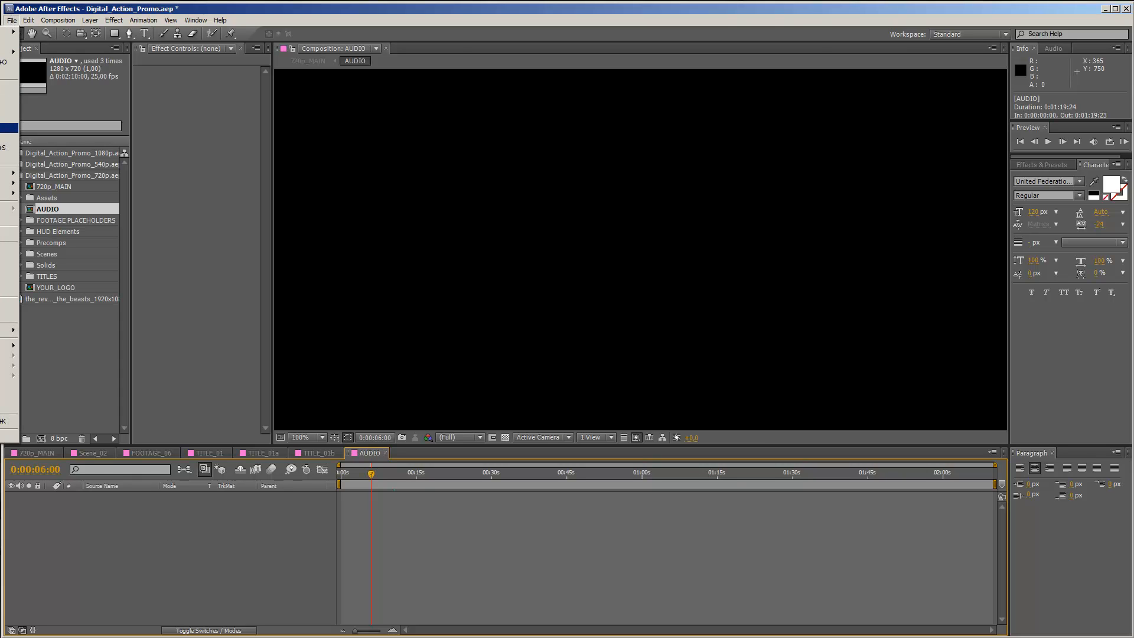
pyautogui.moveTo(9, 173)
pyautogui.click(35, 173)
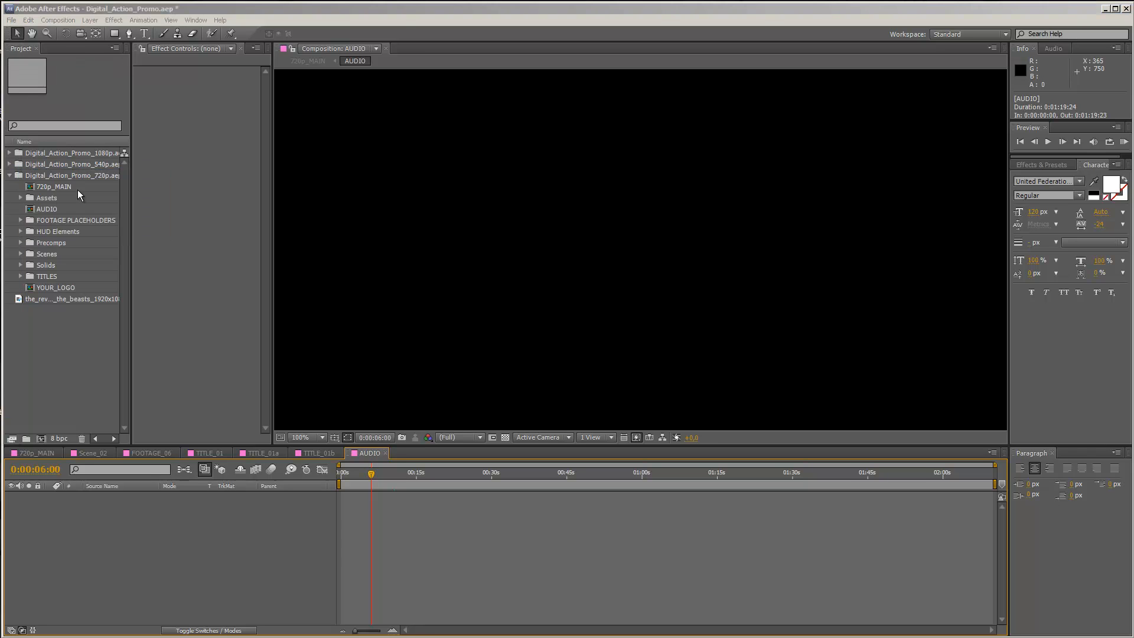
pyautogui.click(234, 52)
pyautogui.click(133, 76)
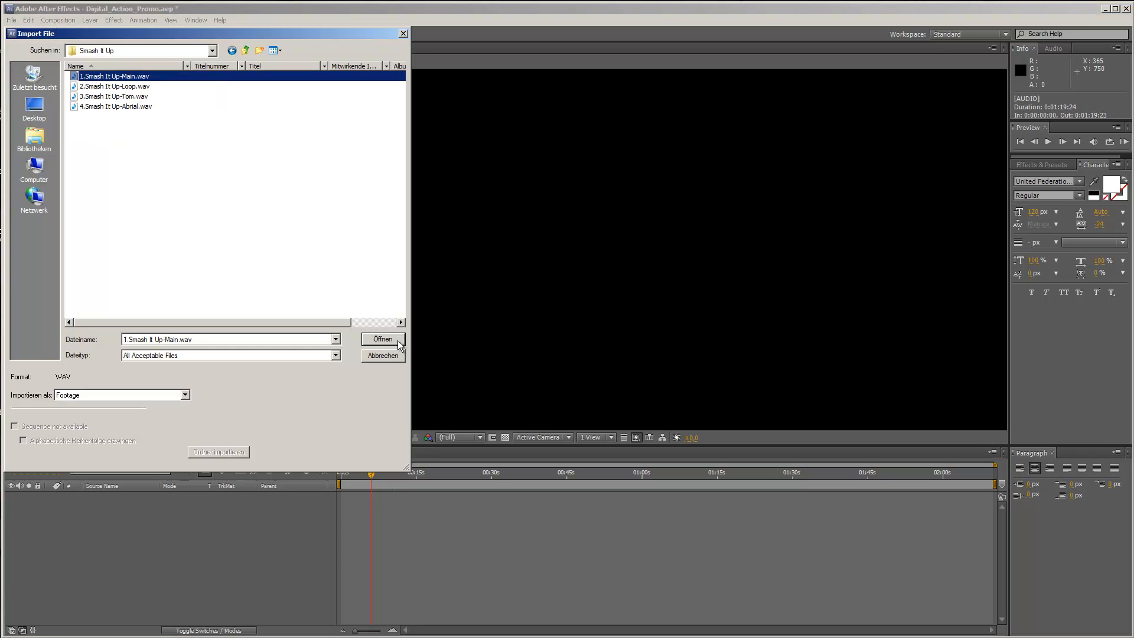
pyautogui.click(398, 340)
# - Add 1.Smash It Up-Main.wav to the AUDIO composition, starting at 0:00:00:00
pyautogui.moveTo(61, 186); pyautogui.dragTo(100, 521)
pyautogui.moveTo(354, 495); pyautogui.dragTo(328, 473)
pyautogui.click(353, 496)
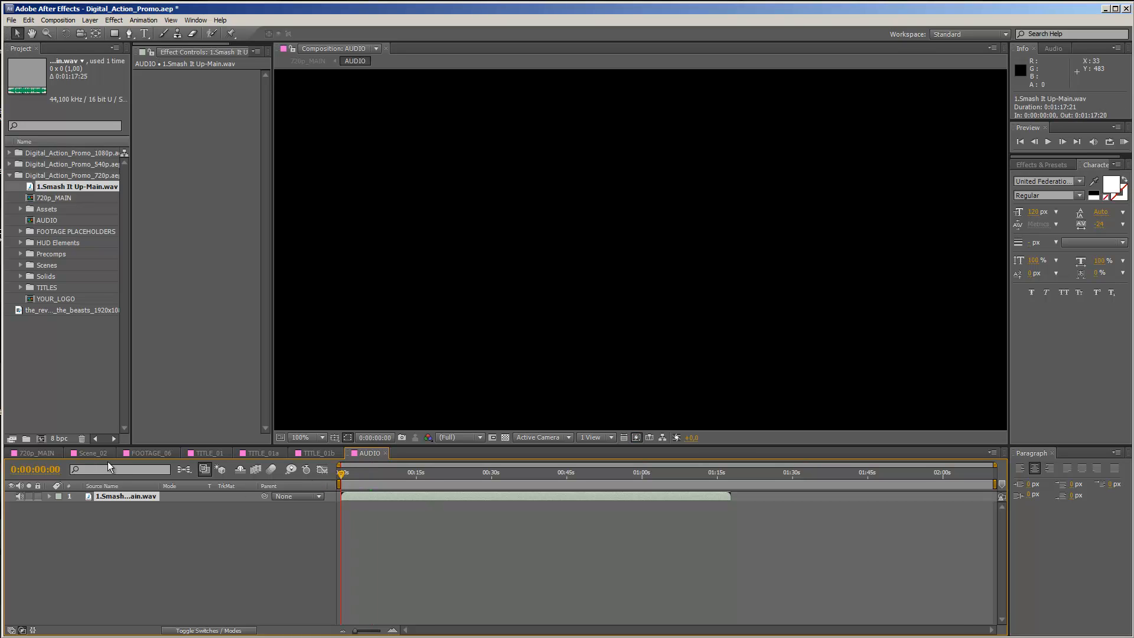
# - Compare the audio spectrum in 720p_MAIN around 0:00:06:11 with the soundtrack layer in AUDIO muted and unmuted
pyautogui.click(40, 454)
pyautogui.moveTo(413, 473); pyautogui.dragTo(443, 475)
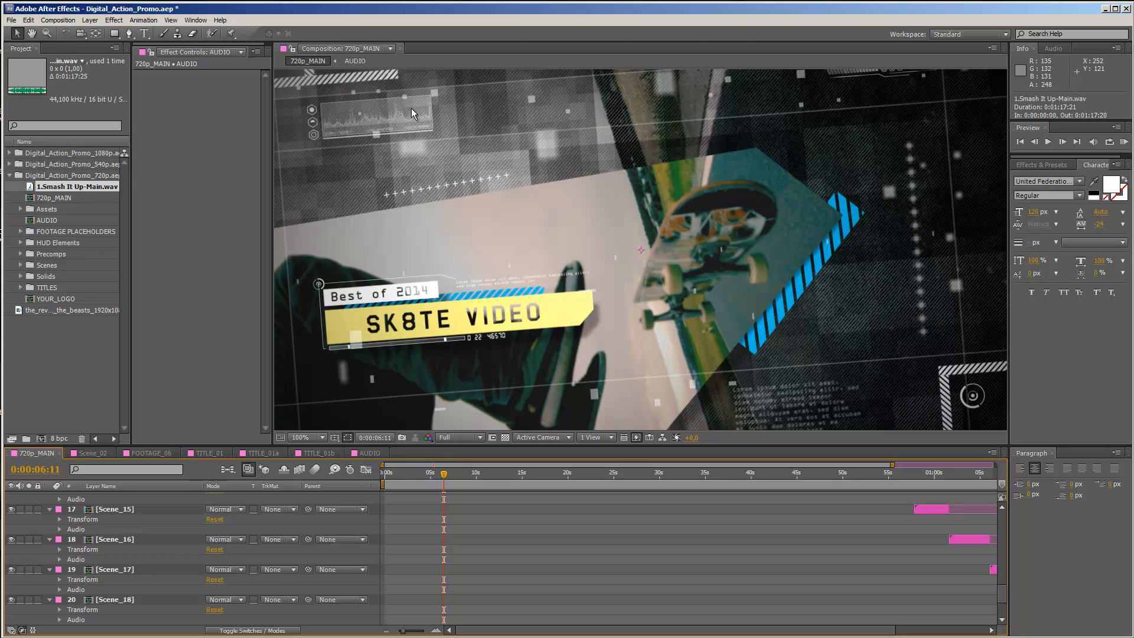
pyautogui.click(366, 453)
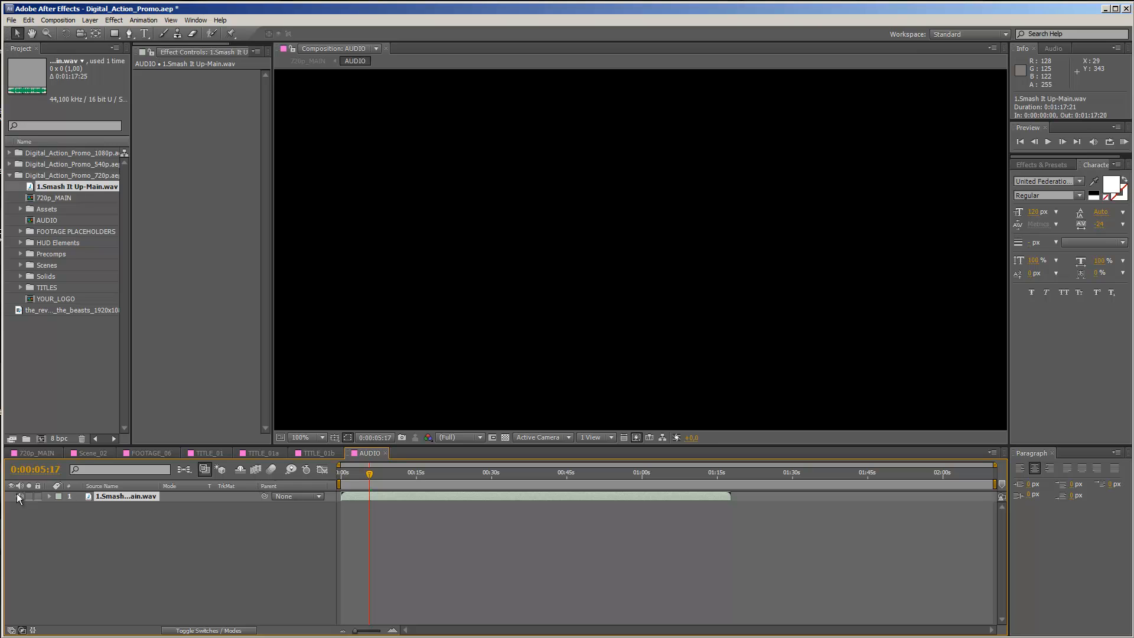
pyautogui.click(53, 453)
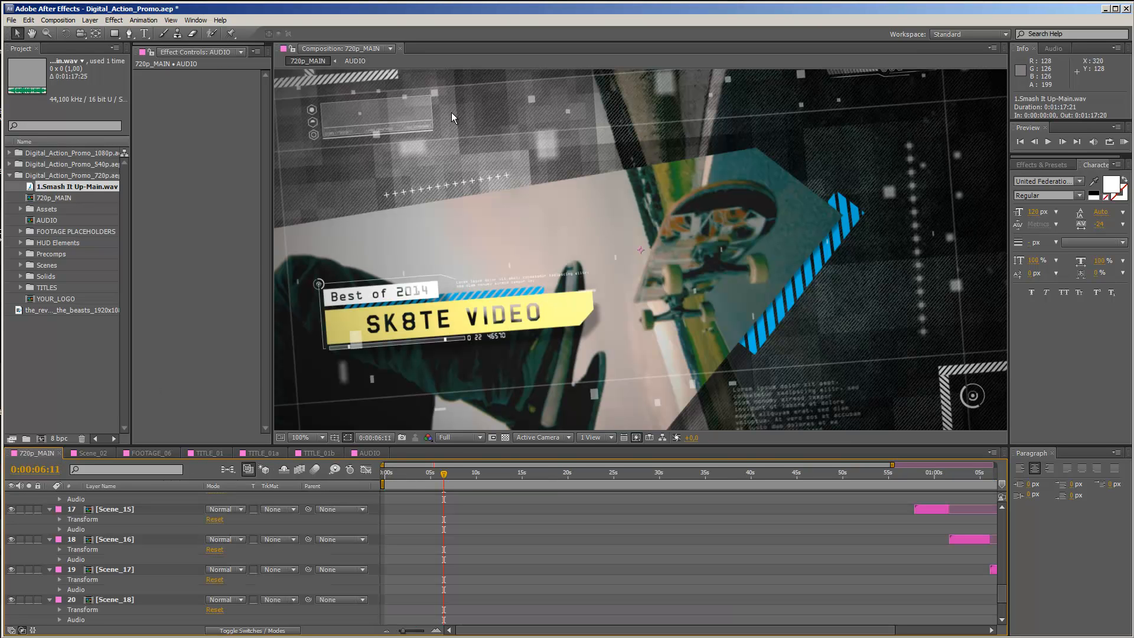
pyautogui.click(366, 453)
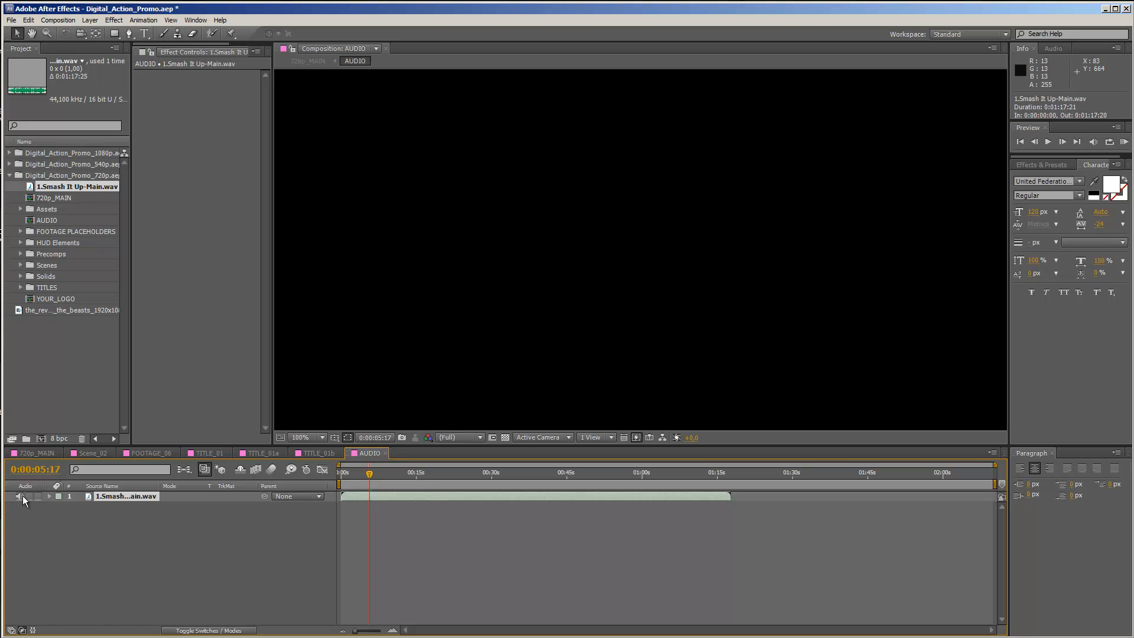
pyautogui.click(45, 452)
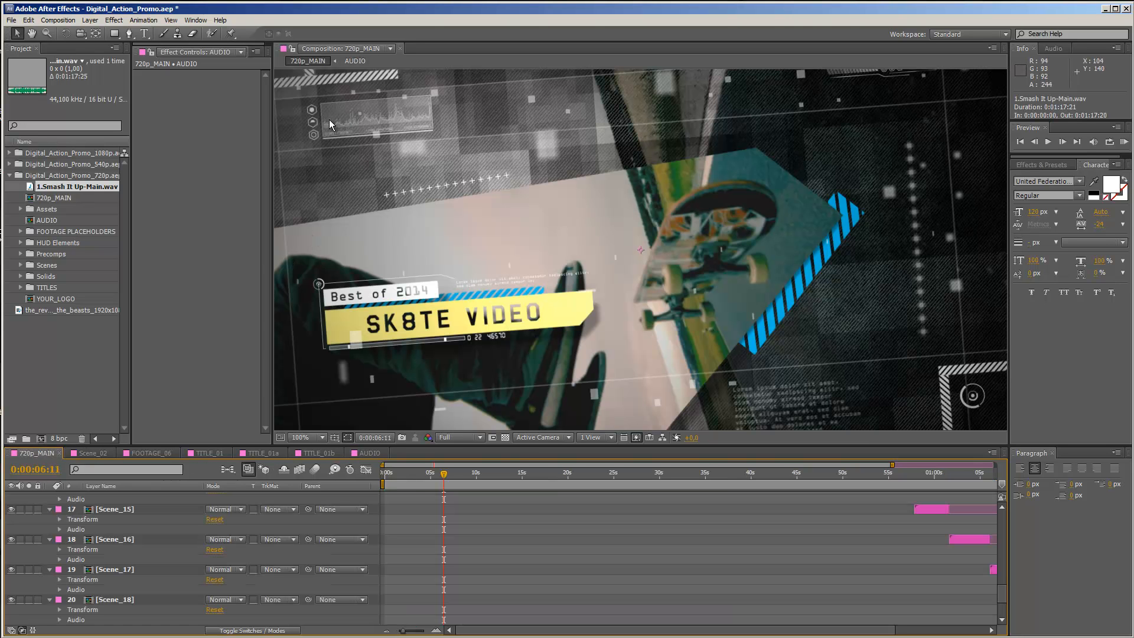
pyautogui.moveTo(445, 473)
pyautogui.mouseDown()
pyautogui.moveTo(527, 476)
pyautogui.moveTo(430, 477)
pyautogui.moveTo(443, 478)
pyautogui.mouseUp()
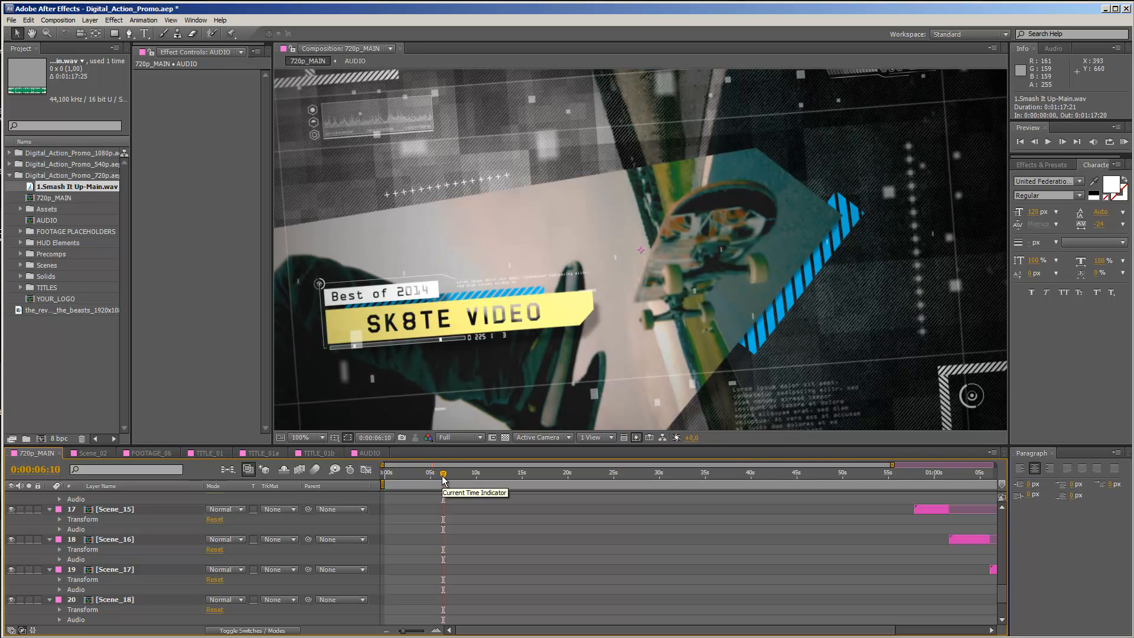